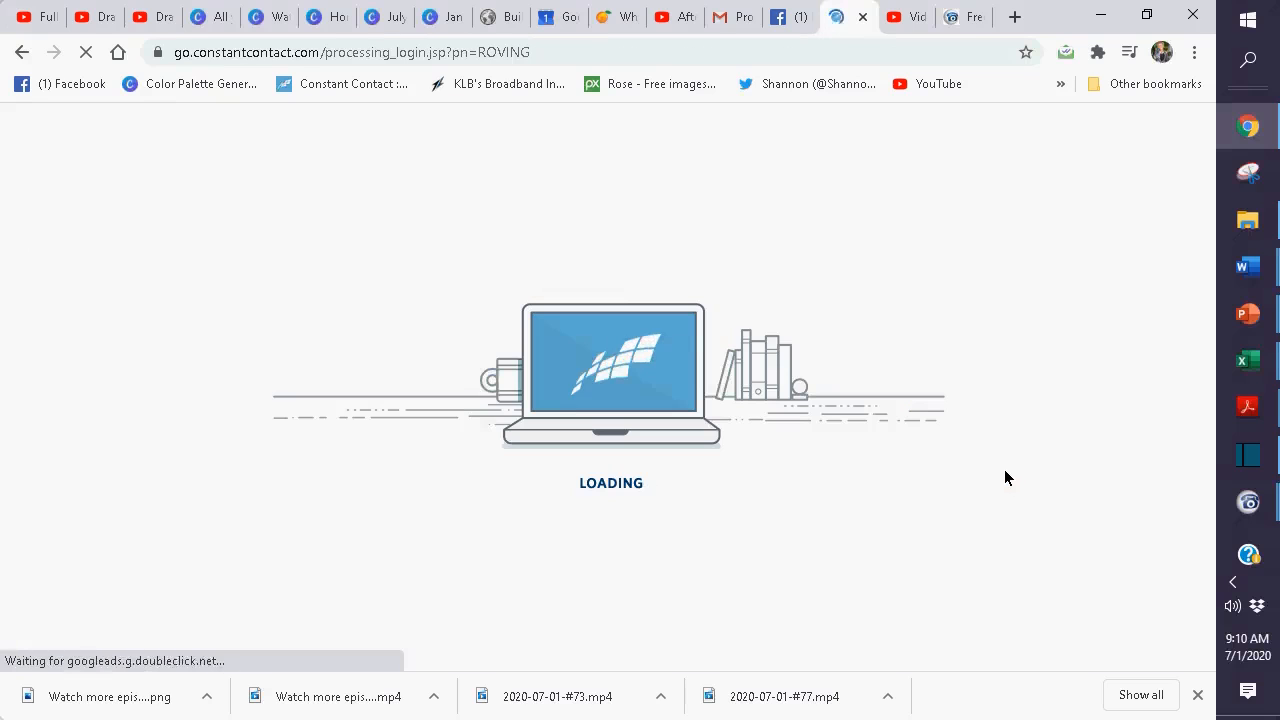
Start creating a new campaign of the Email type
left_click_drag(66, 12, 60, 14)
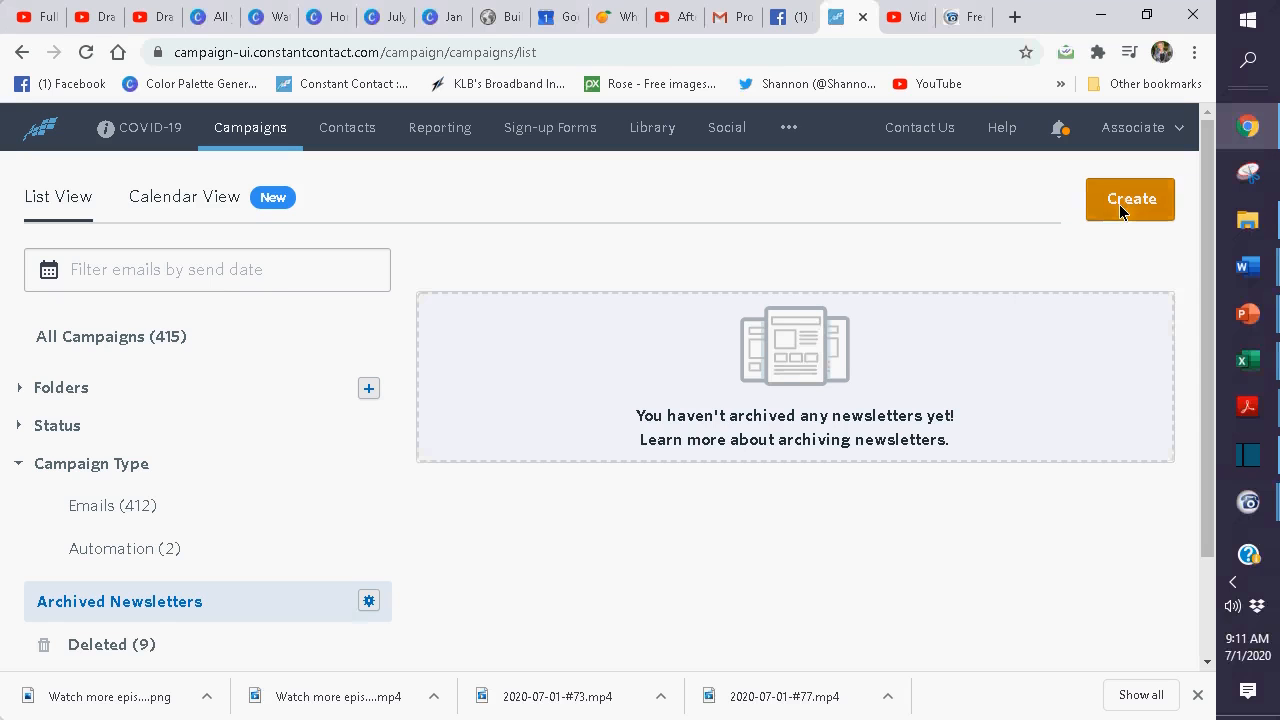
left_click(1119, 204)
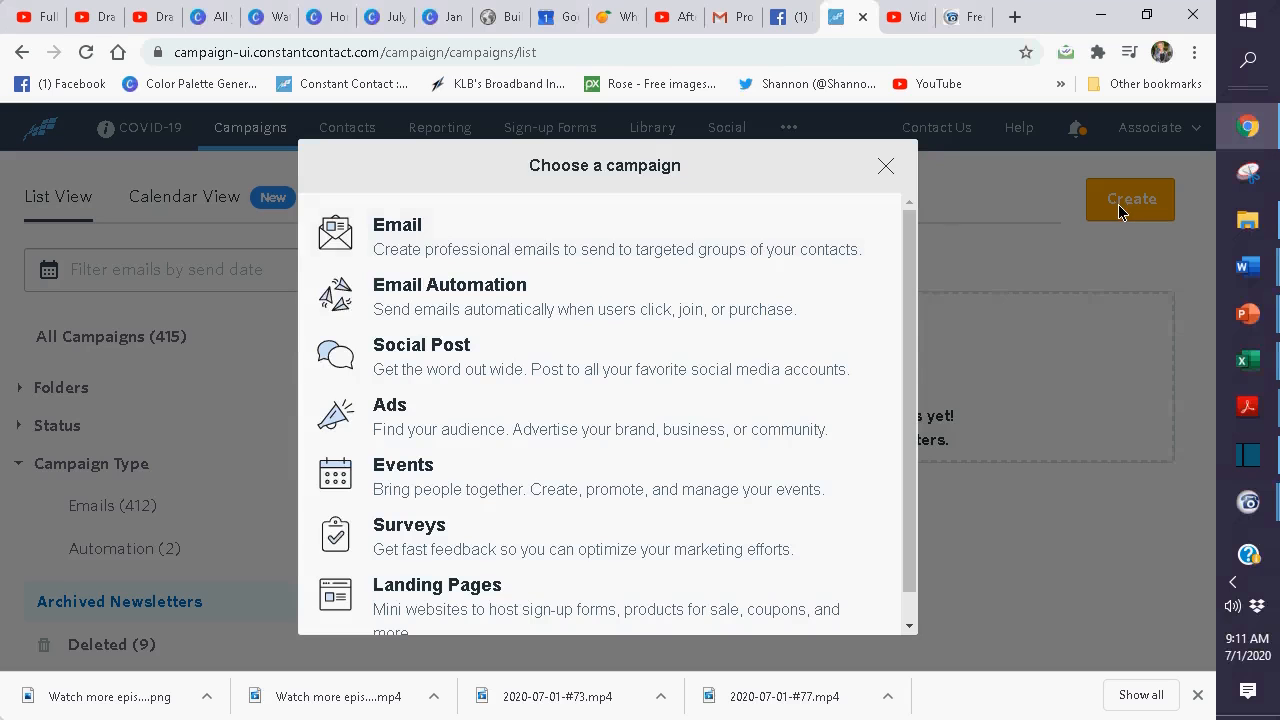
left_click(488, 253)
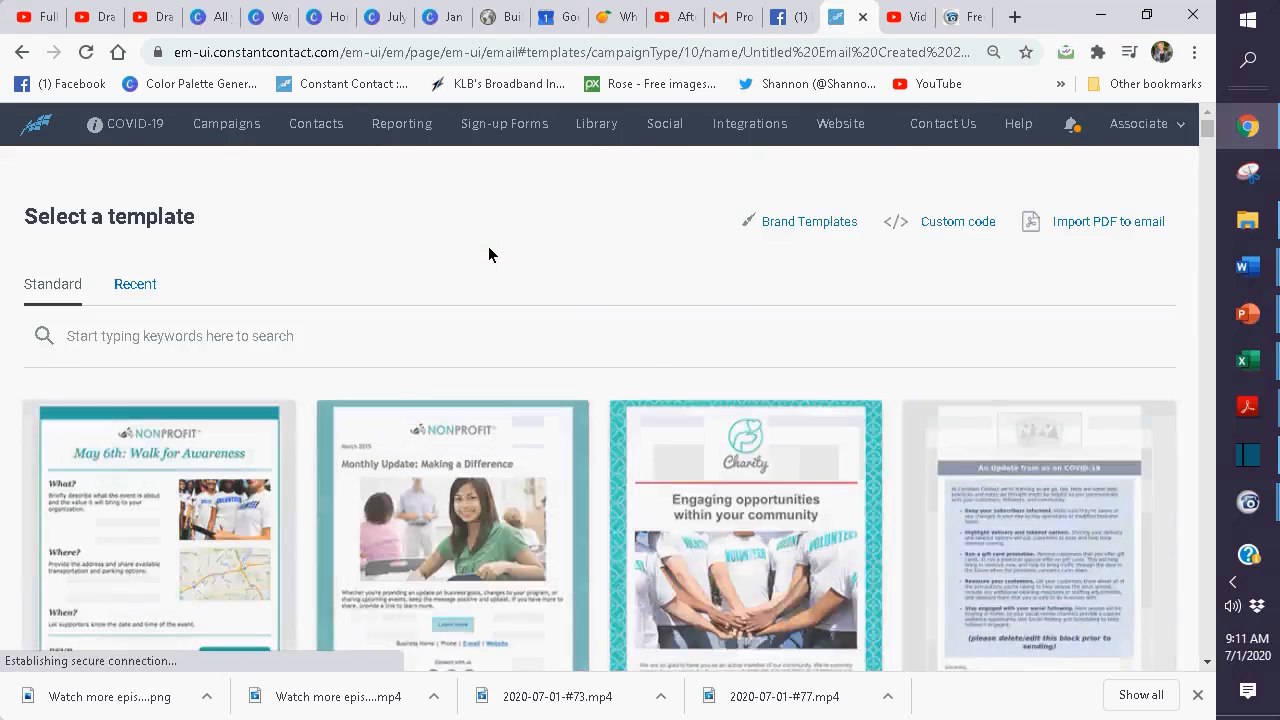
Look through the standard email templates and the other template sources offered for the new email
scroll(545, 300, "down", 5)
scroll(655, 510, "down", 15)
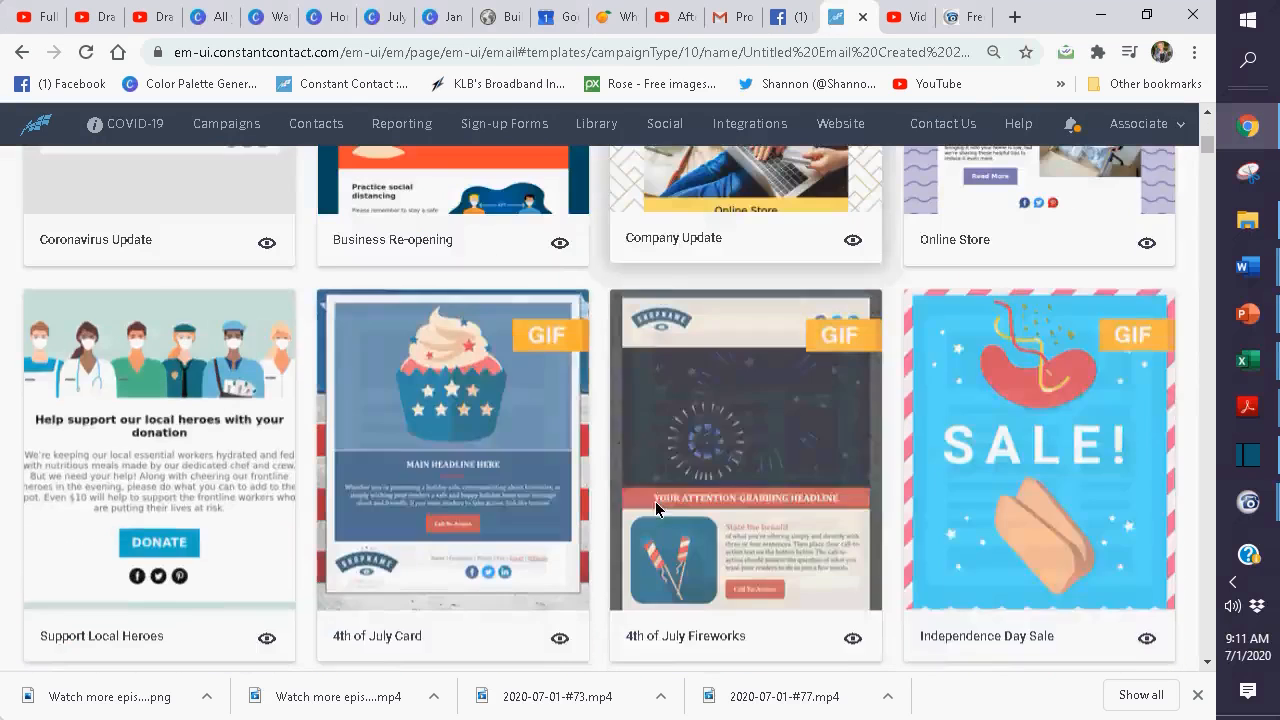
scroll(655, 510, "down", 7)
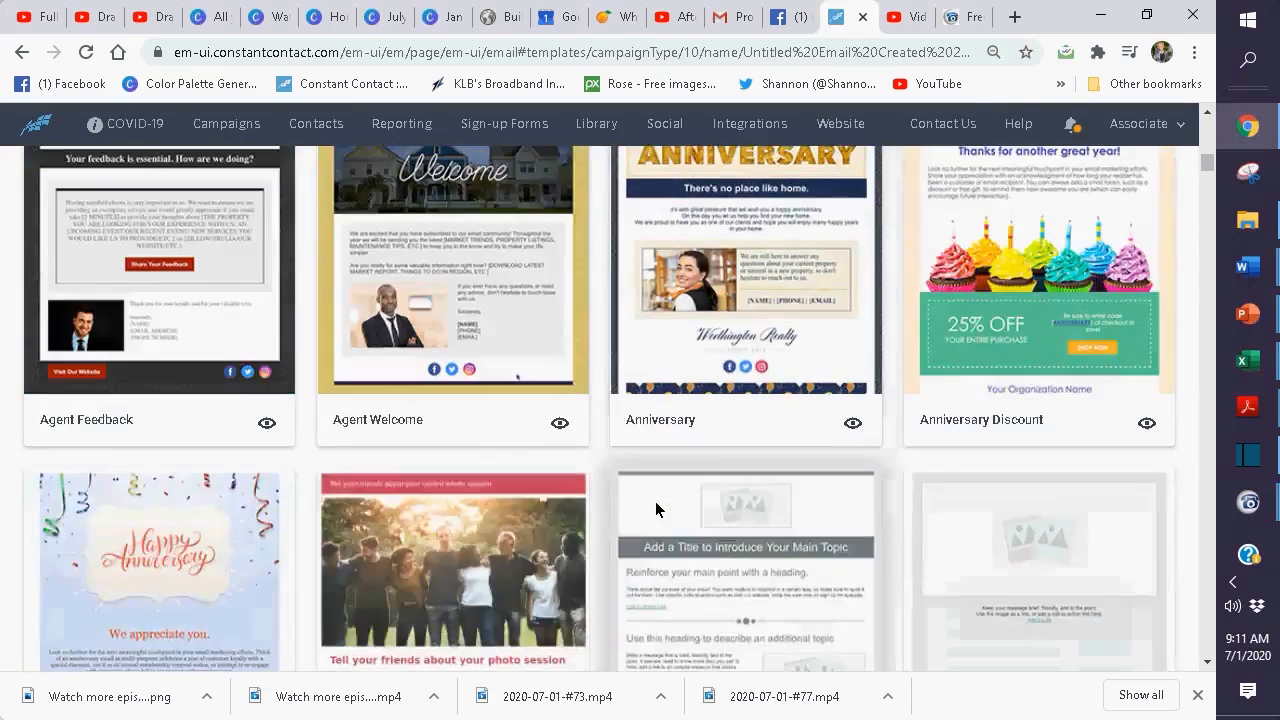
scroll(655, 510, "up", 7)
scroll(655, 510, "up", 20)
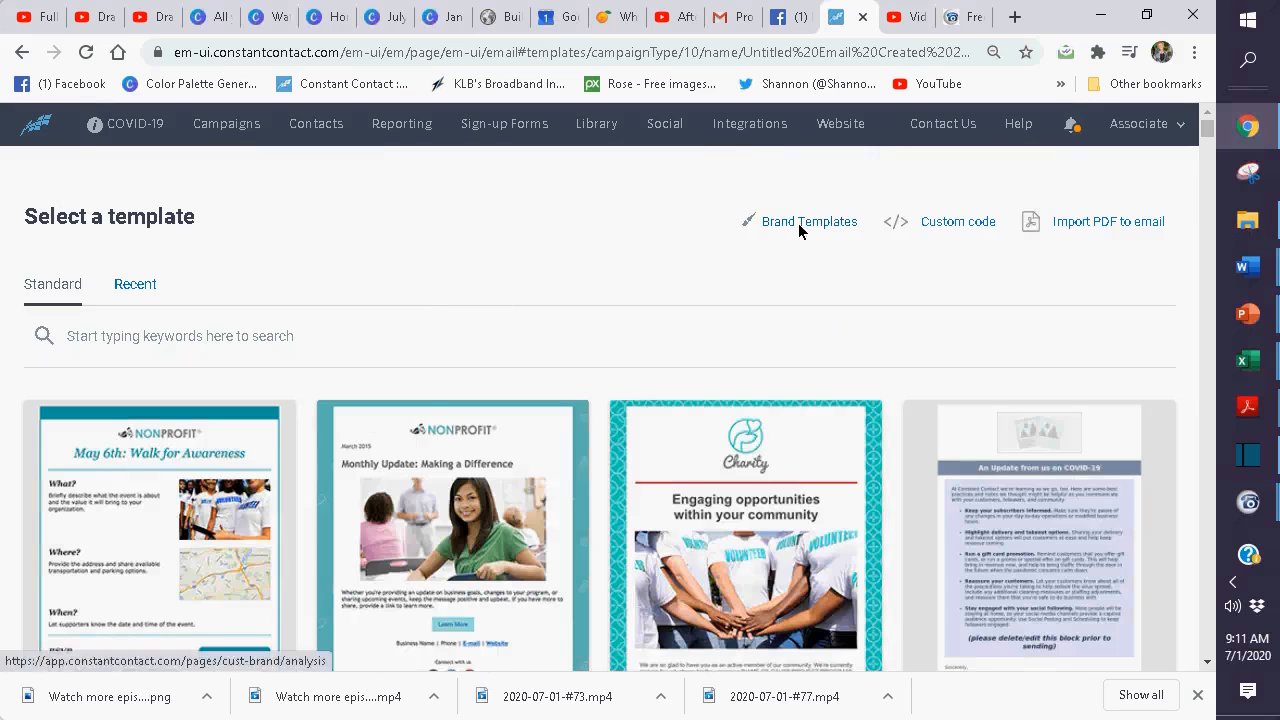
scroll(393, 305, "down", 2)
scroll(223, 277, "up", 2)
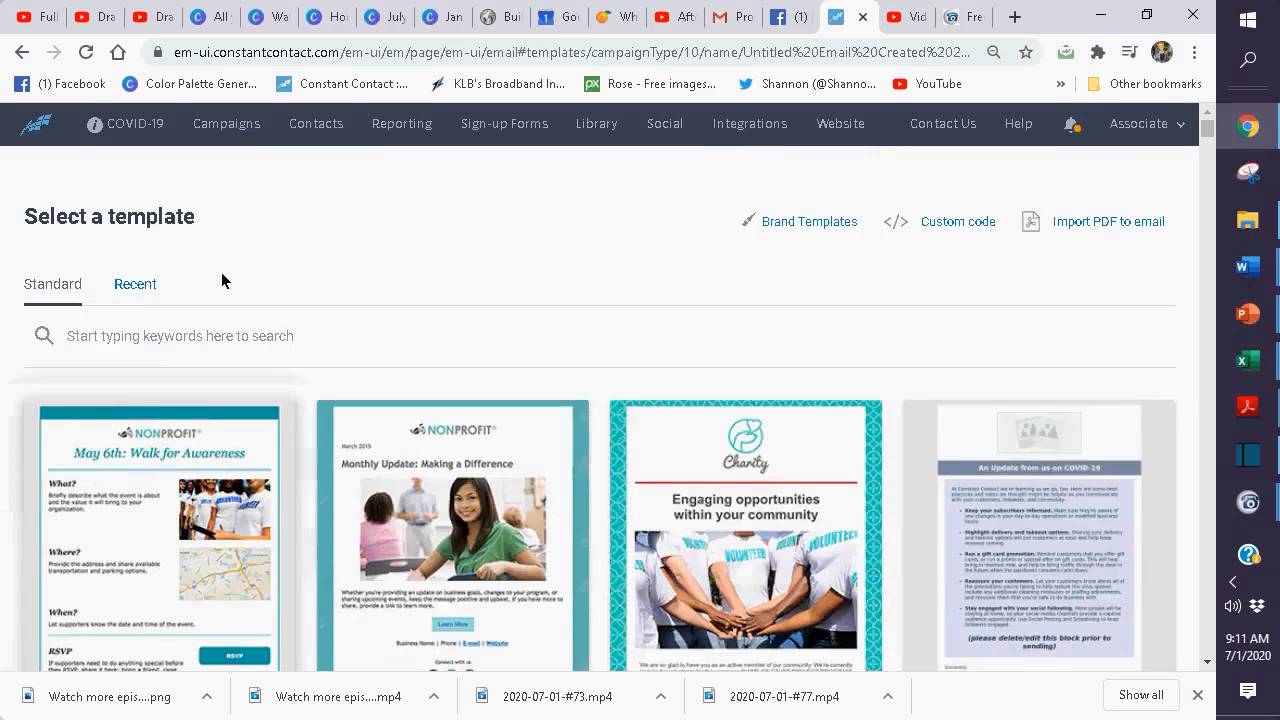
Filter the email templates by the Basic keyword and choose the Basic Newsletter template
left_click(127, 350)
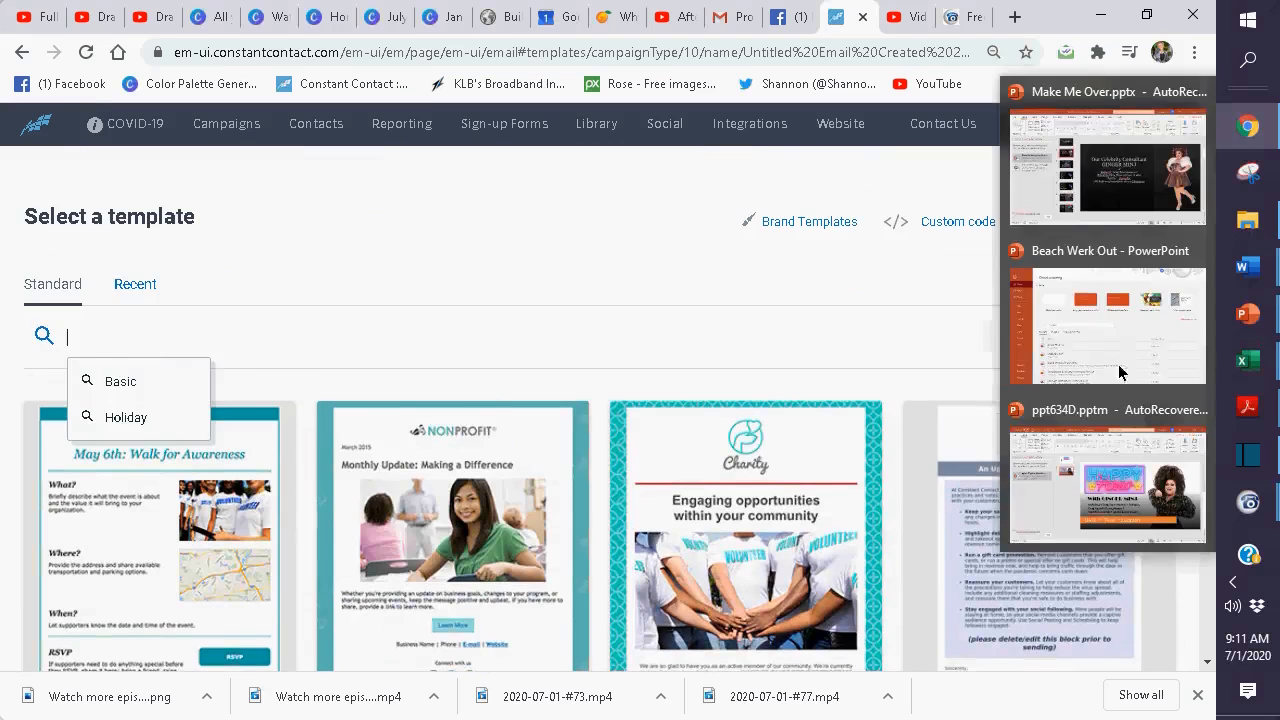
left_click(128, 384)
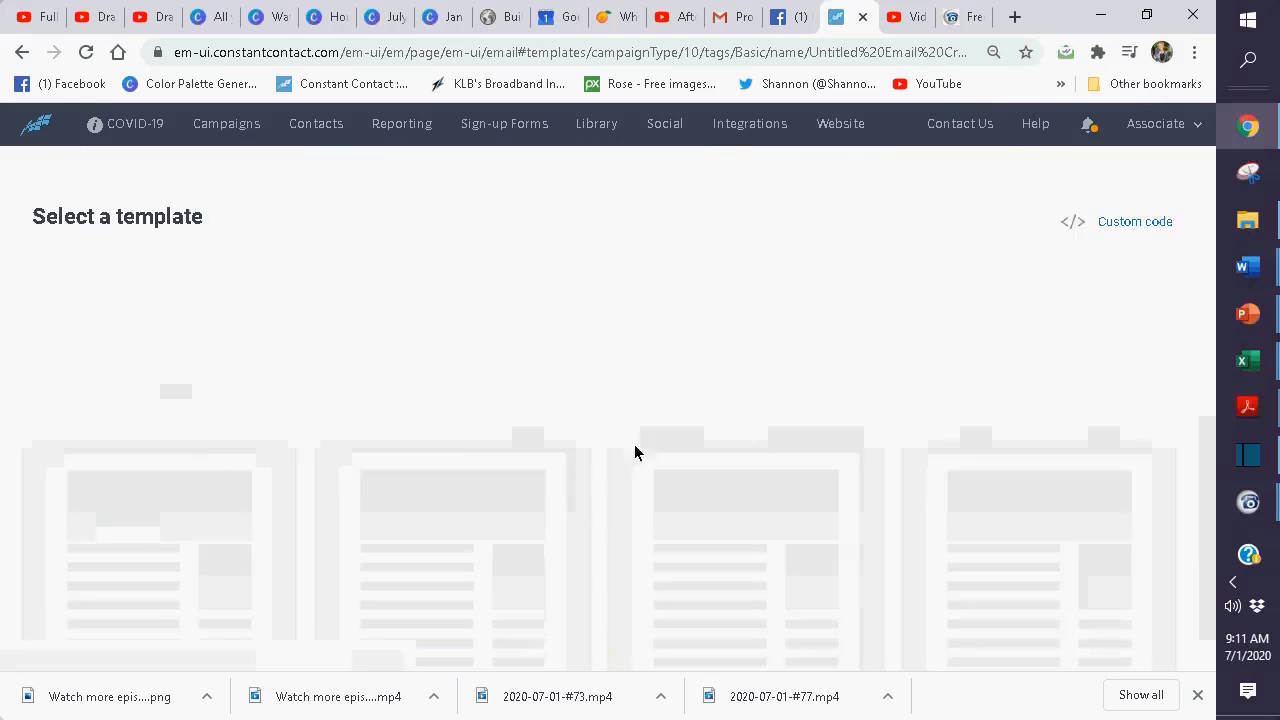
scroll(676, 485, "down", 5)
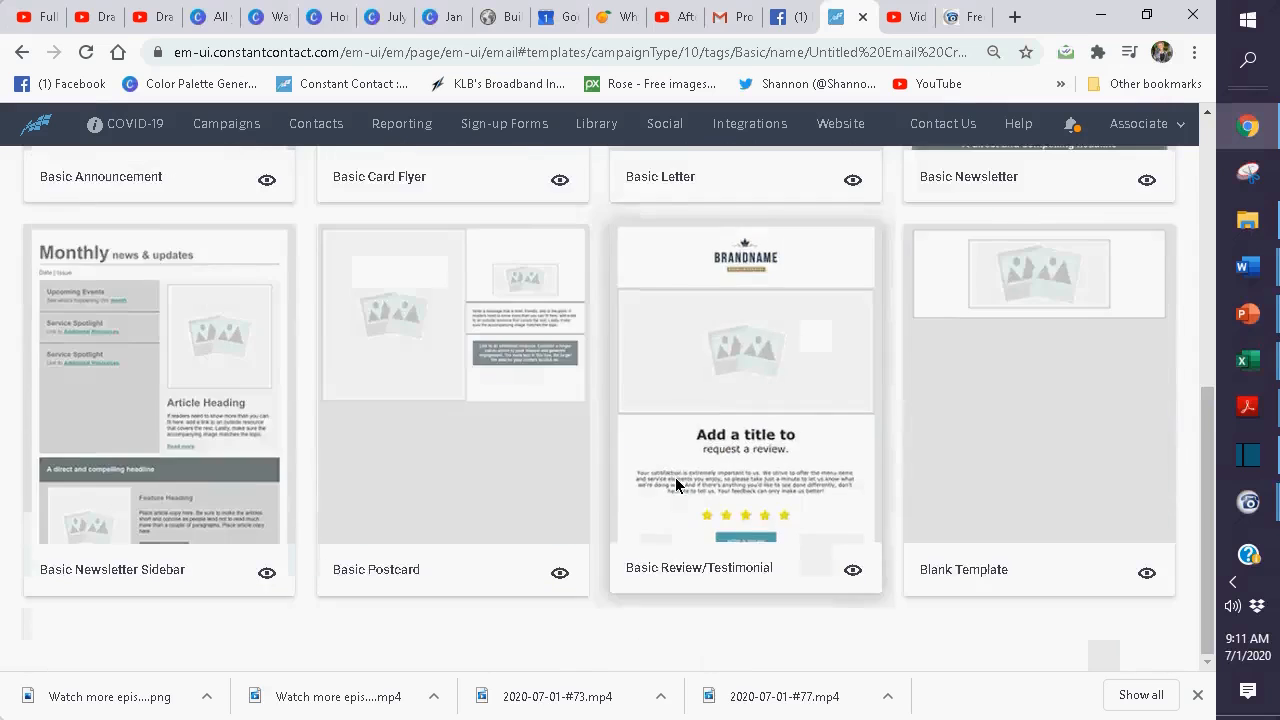
scroll(674, 486, "up", 4)
scroll(674, 486, "down", 2)
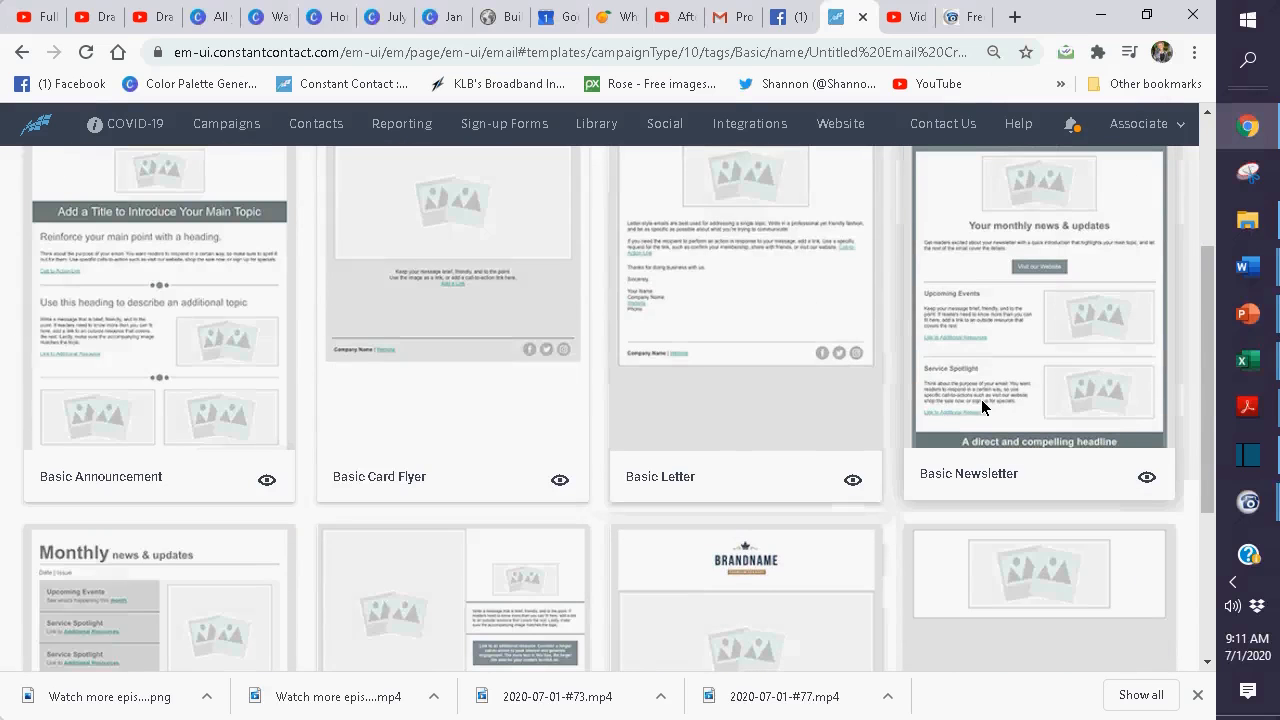
scroll(982, 405, "up", 1)
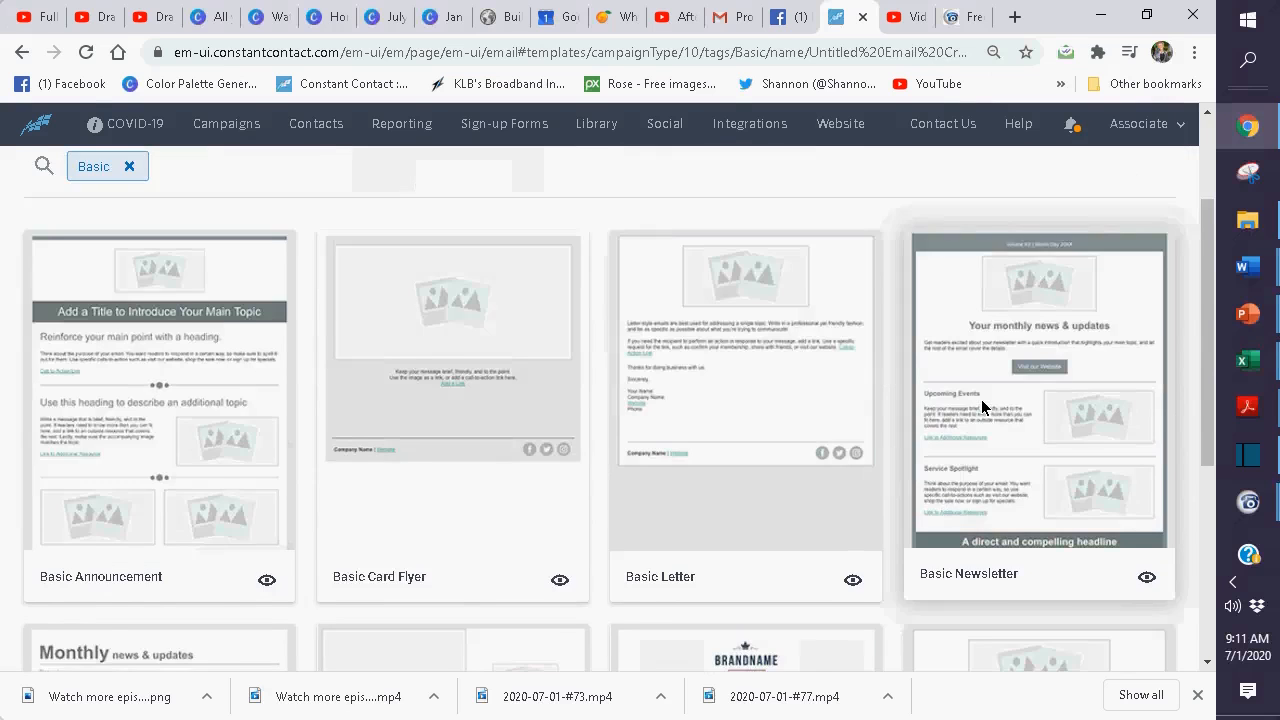
scroll(984, 406, "down", 1)
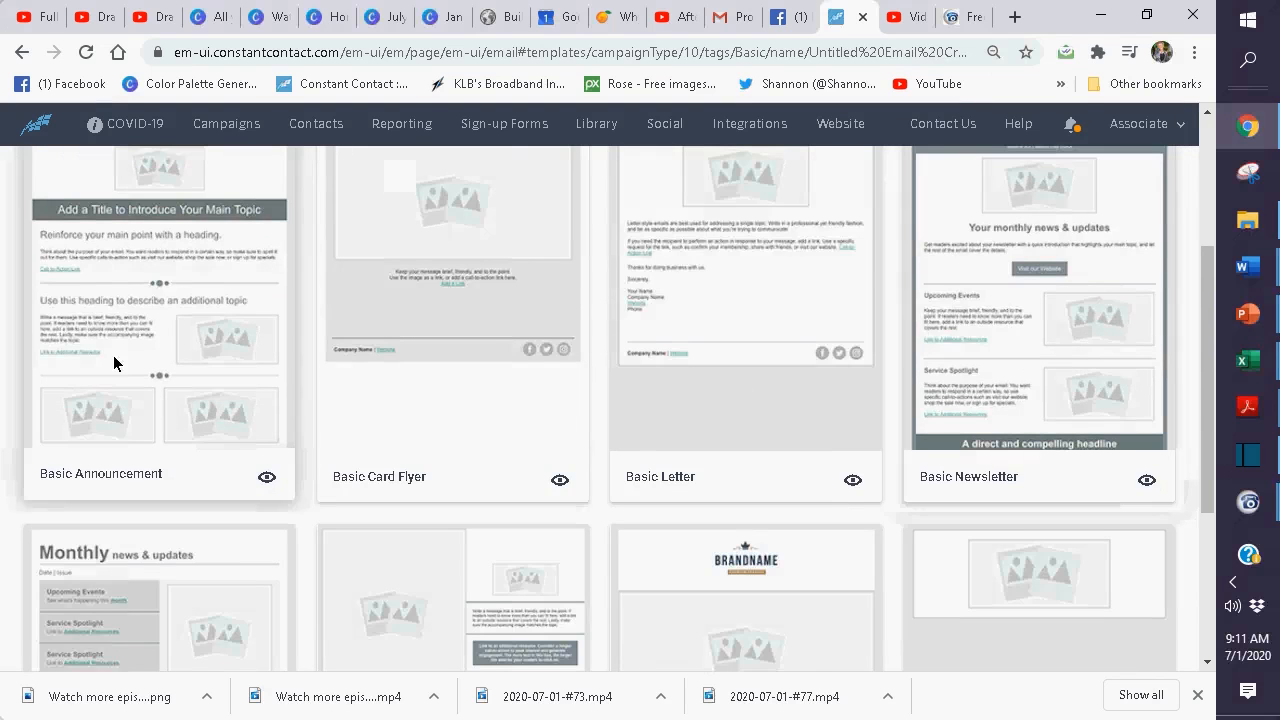
left_click(1005, 341)
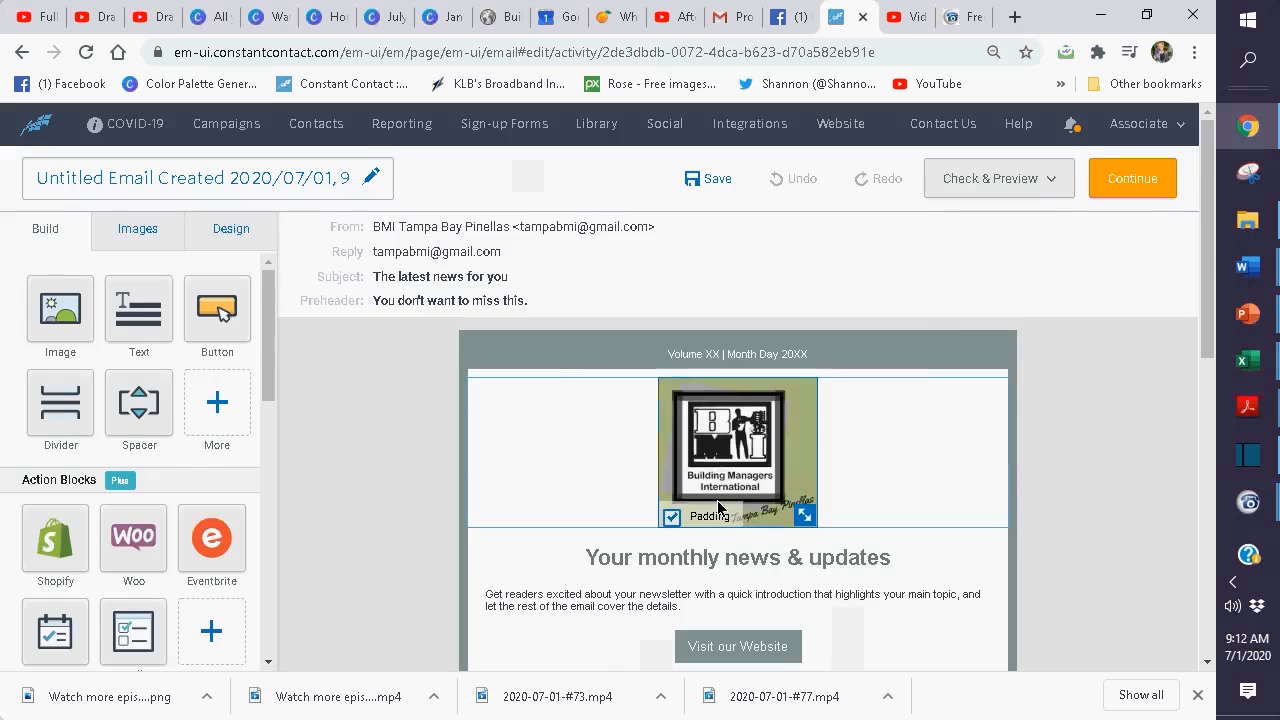
Replace the logo at the head of the newsletter with the library image "Get Your E On_ _2_.png"
left_click(717, 508)
left_click(591, 343)
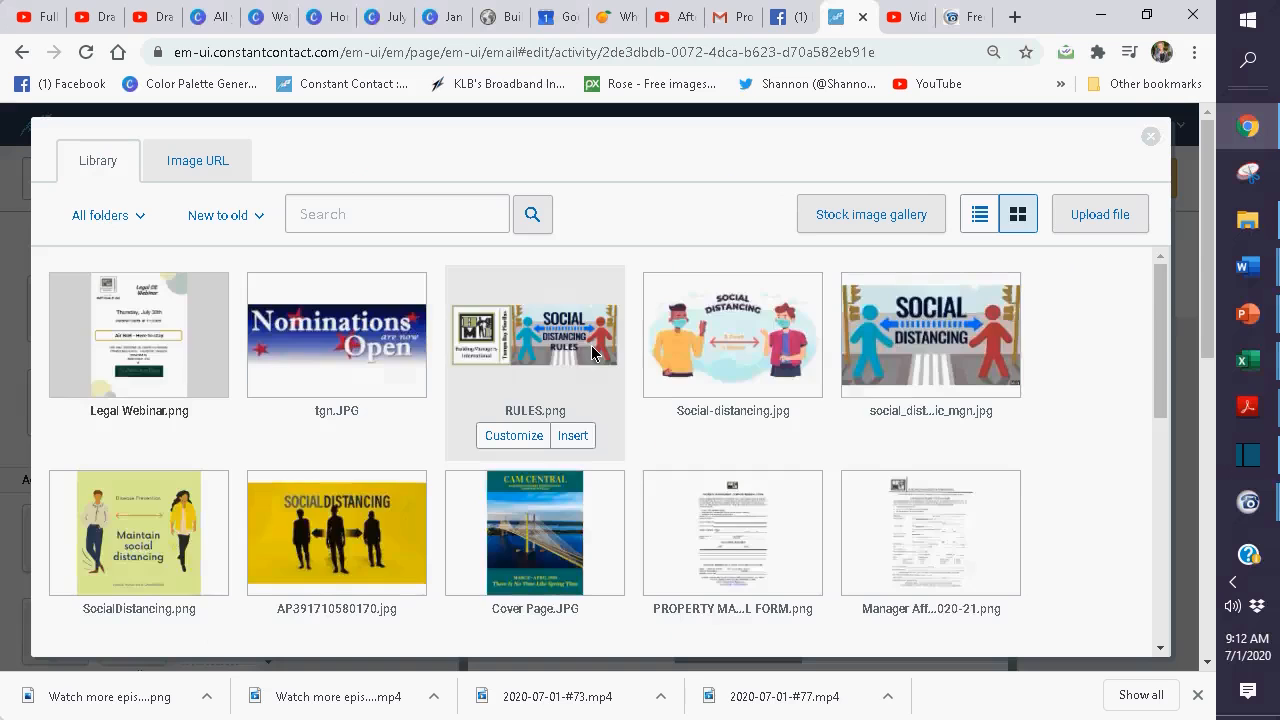
scroll(600, 370, "down", 15)
scroll(634, 426, "down", 12)
scroll(634, 426, "down", 5)
scroll(634, 426, "up", 2)
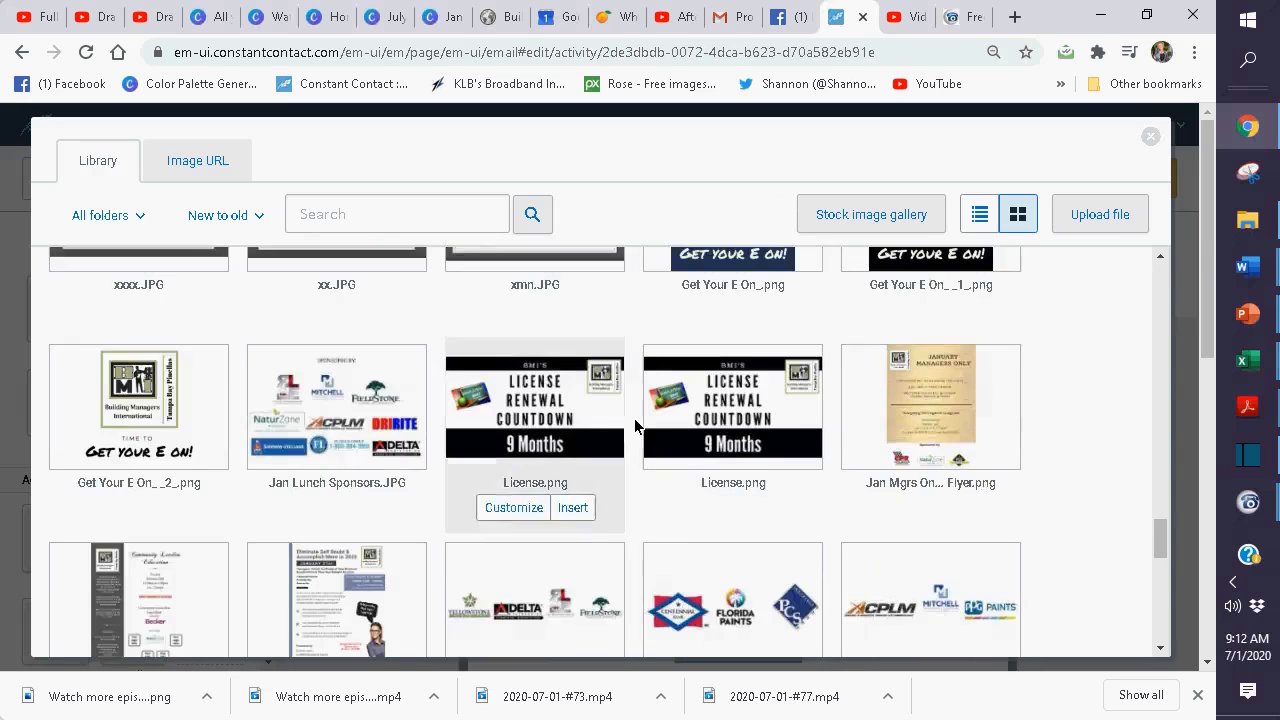
left_click(172, 410)
left_click(1097, 640)
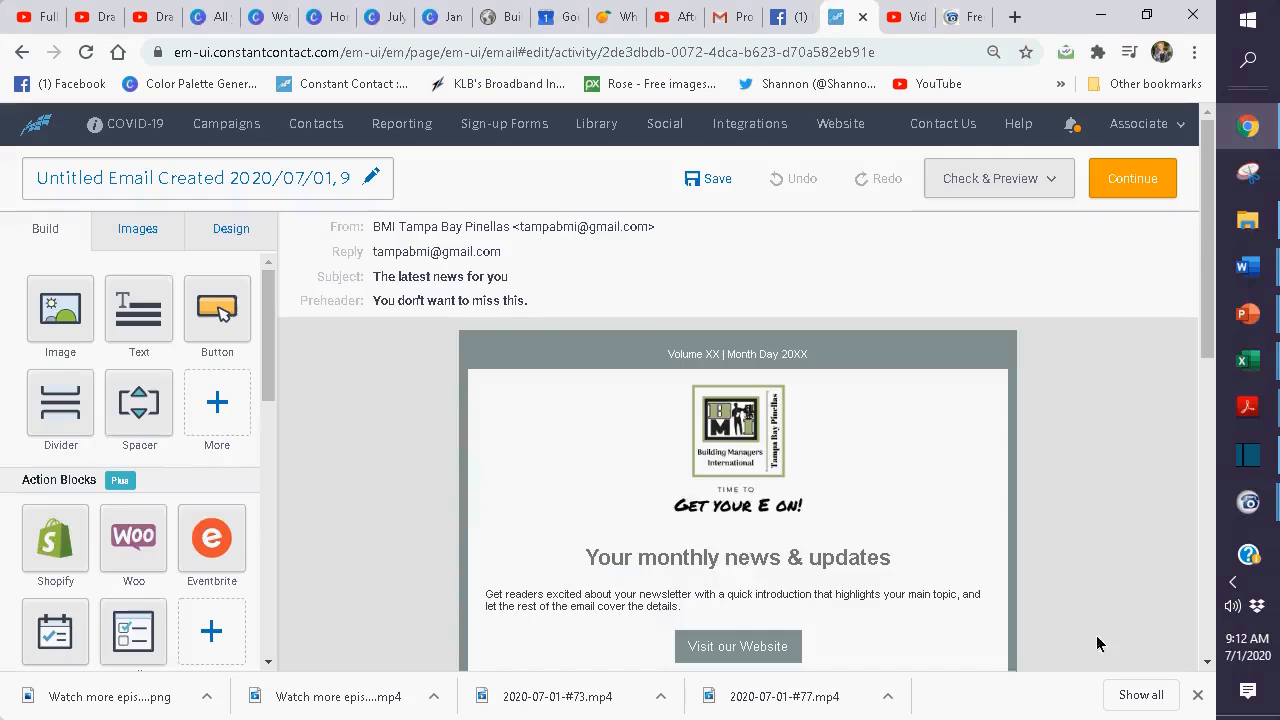
Open the image library to replace the placeholder picture beside Upcoming Events and look through the stored images
left_click(773, 437)
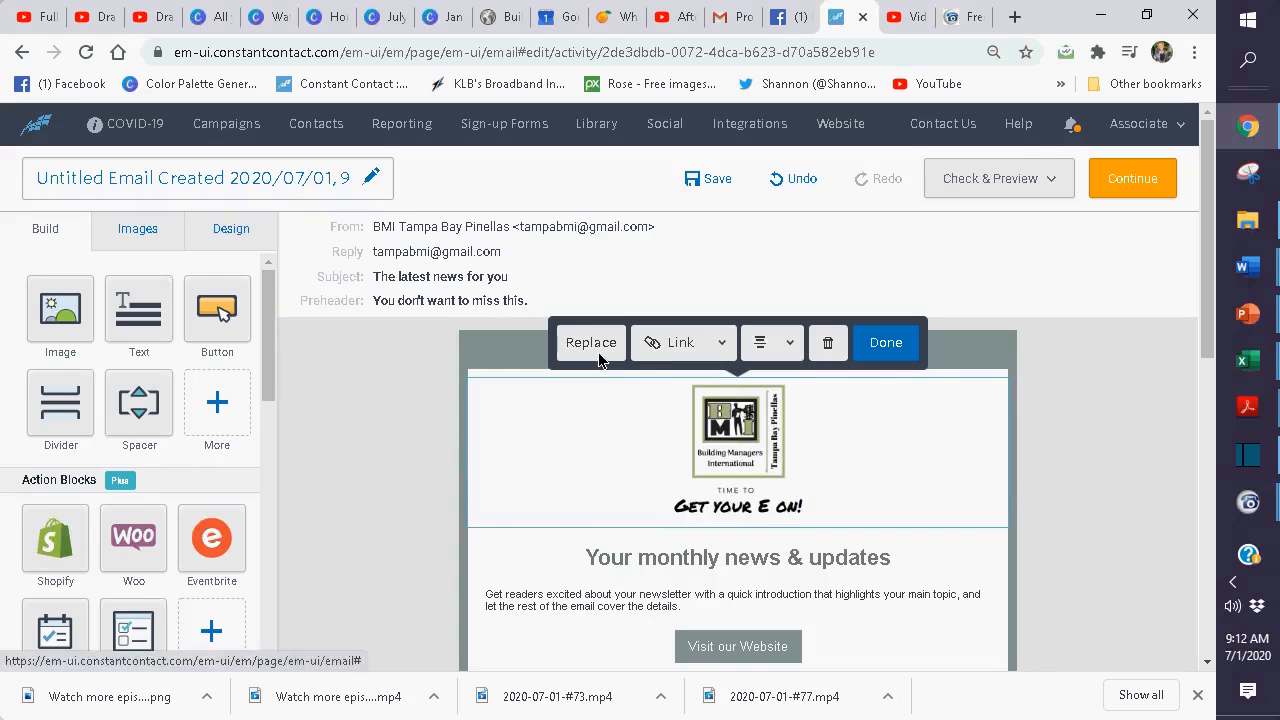
scroll(697, 423, "down", 3)
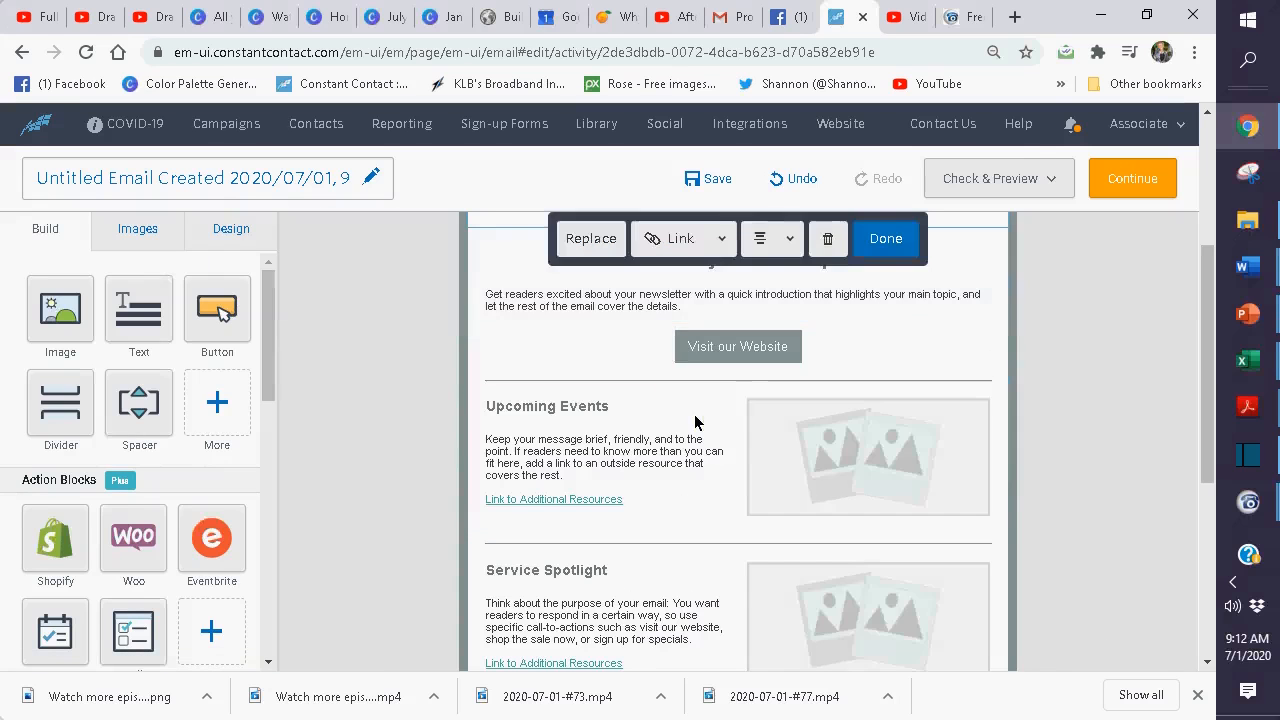
left_click(953, 450)
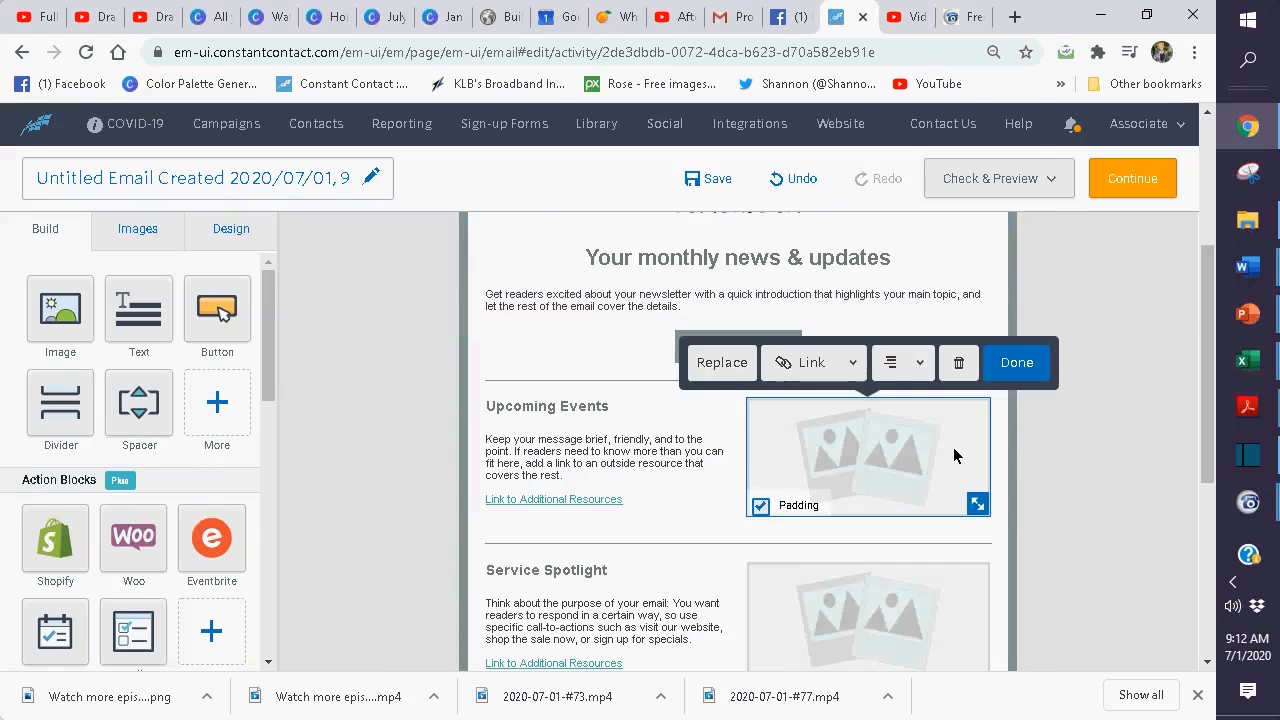
left_click(724, 368)
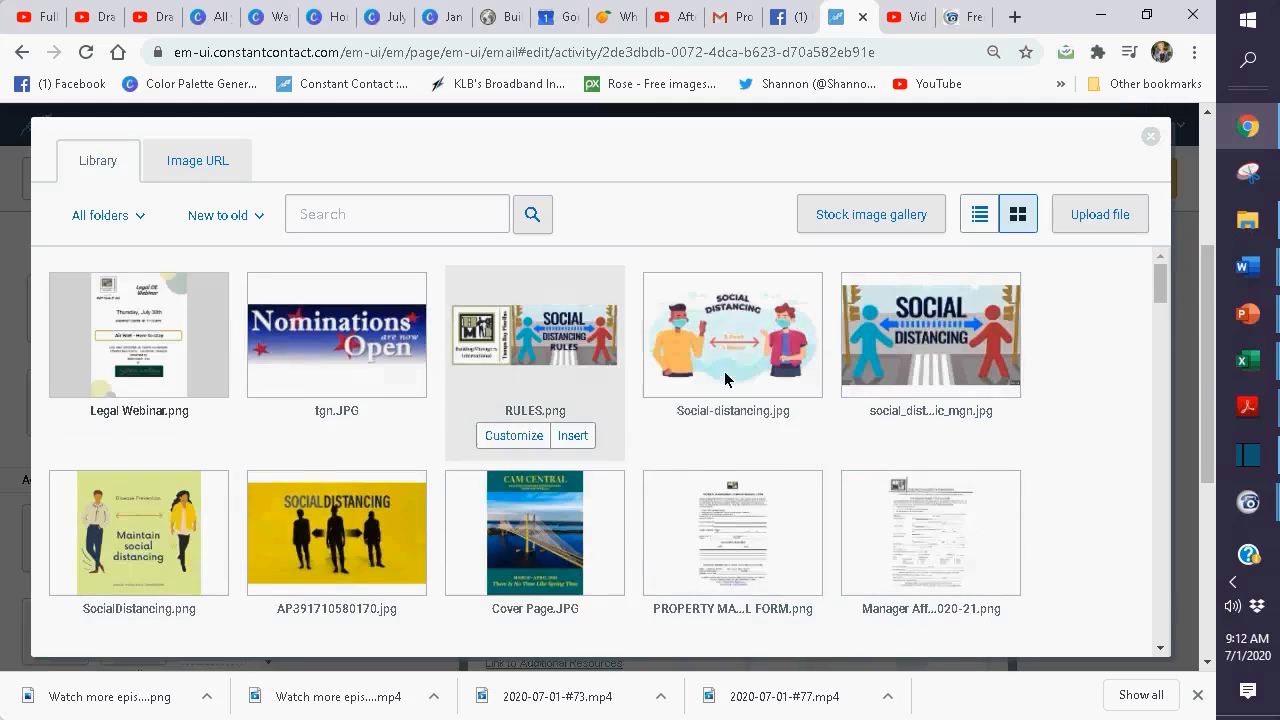
scroll(1036, 407, "down", 15)
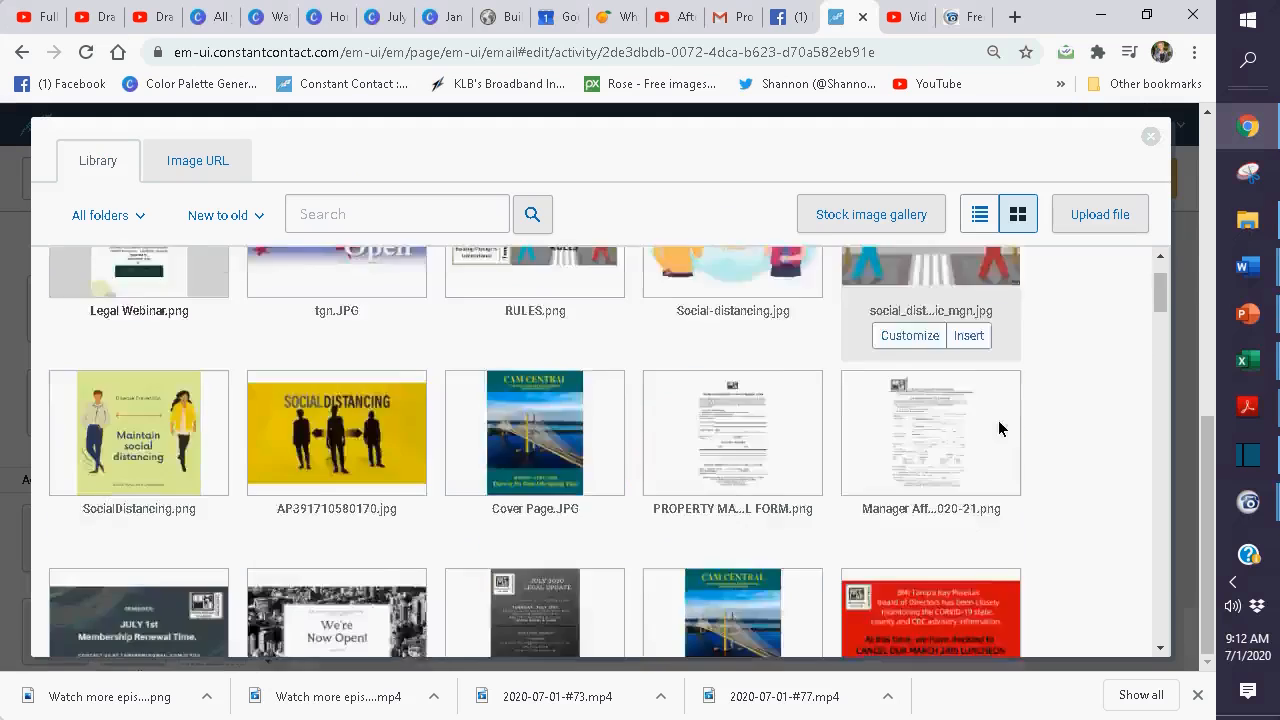
scroll(1090, 375, "down", 3)
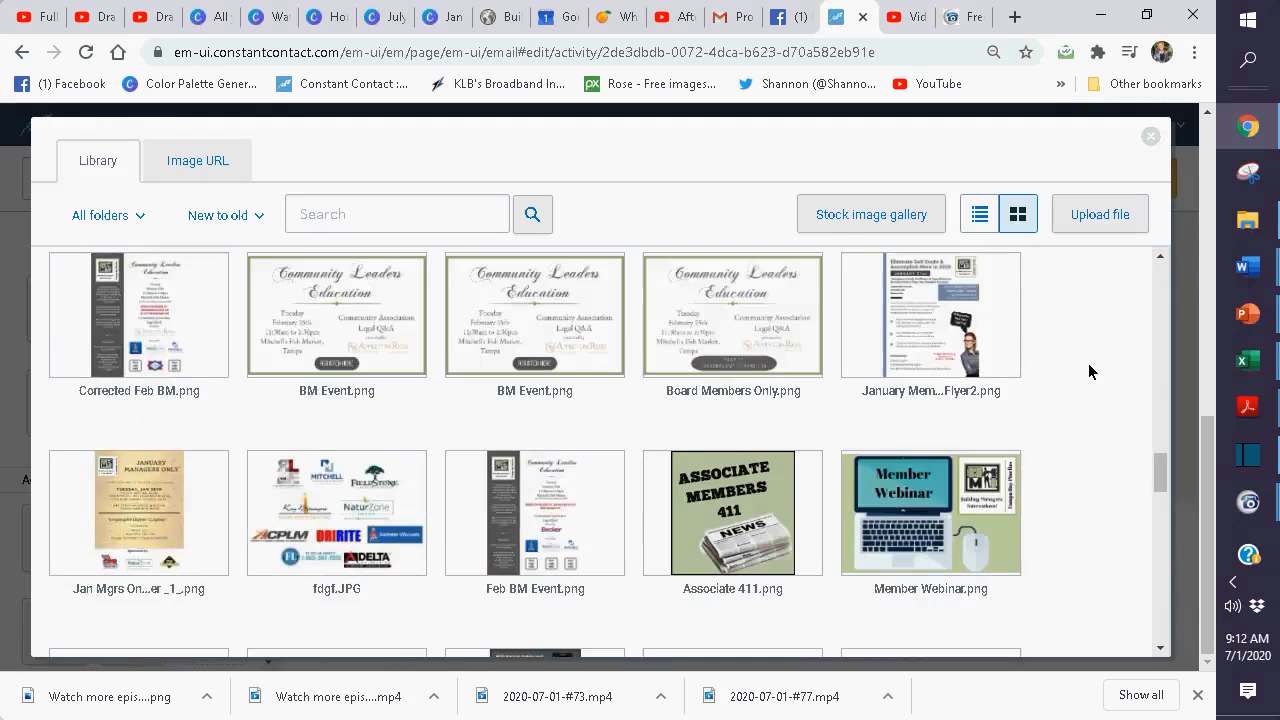
left_click(1090, 213)
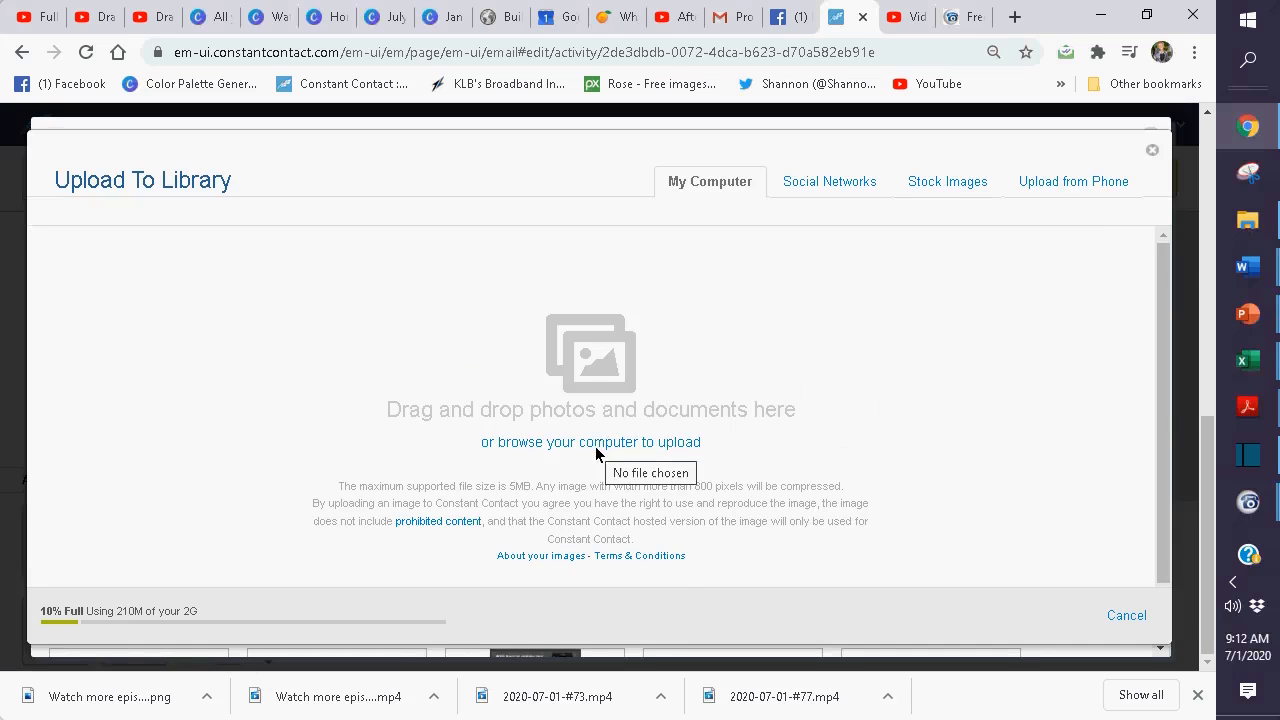
left_click(1152, 150)
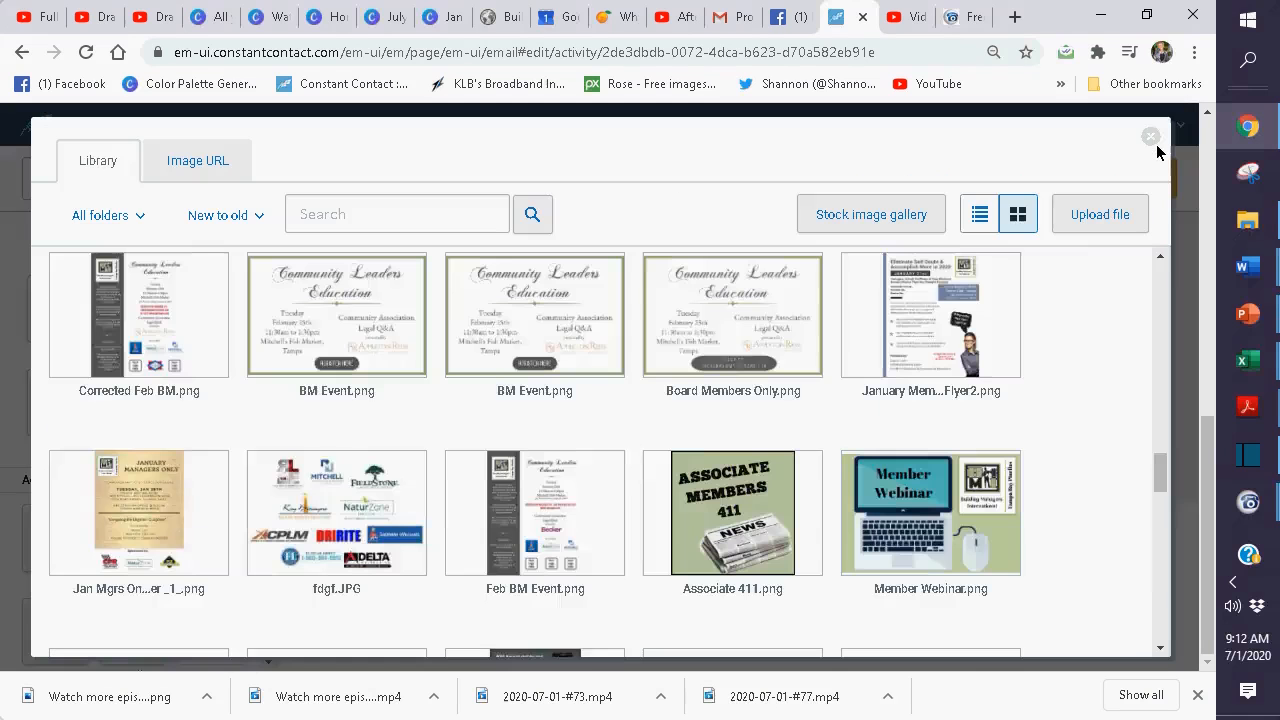
scroll(1015, 329, "up", 5)
scroll(1015, 329, "up", 5)
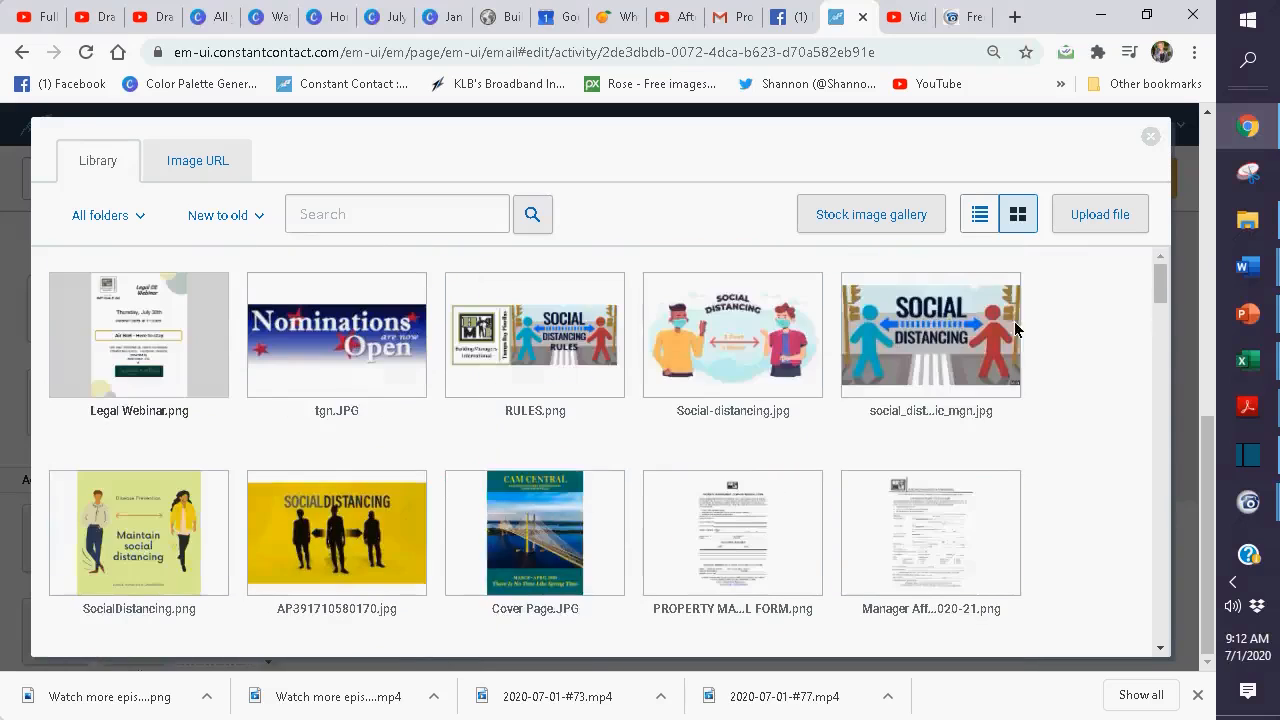
Upload the "Watch more episodes" image from the Downloads folder to the library and insert it beside Upcoming Events
left_click(1103, 207)
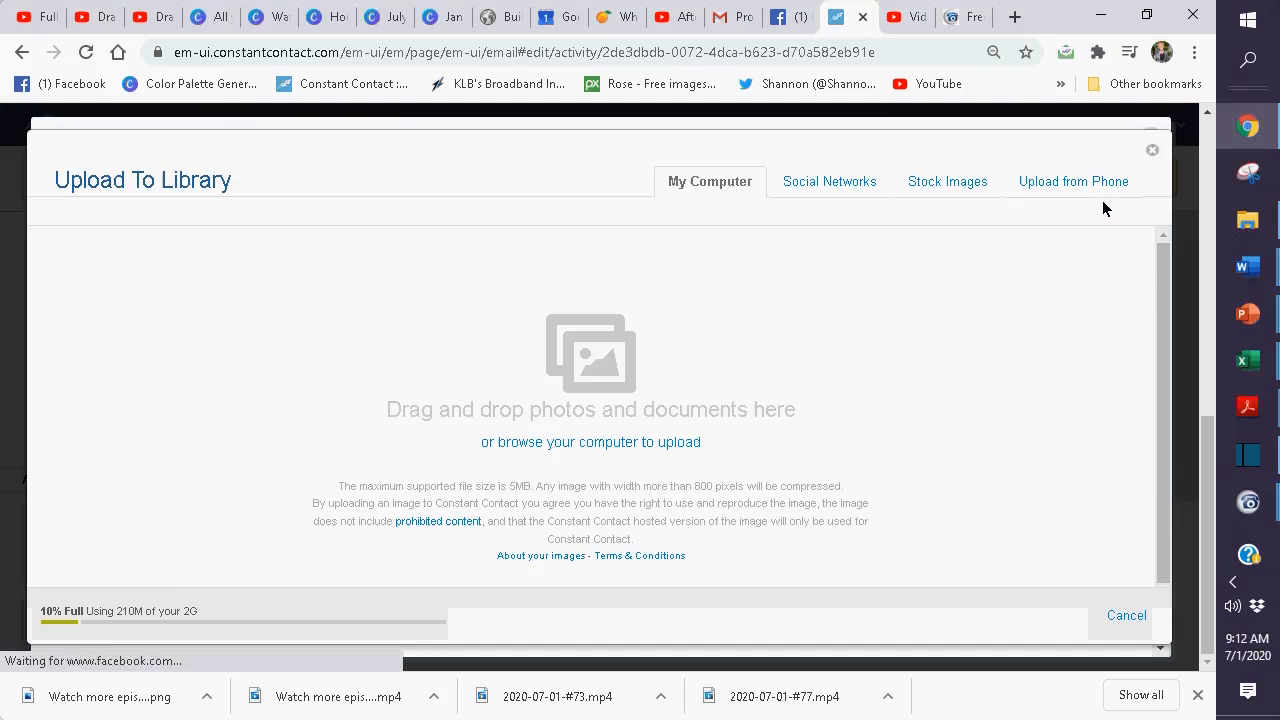
left_click(623, 443)
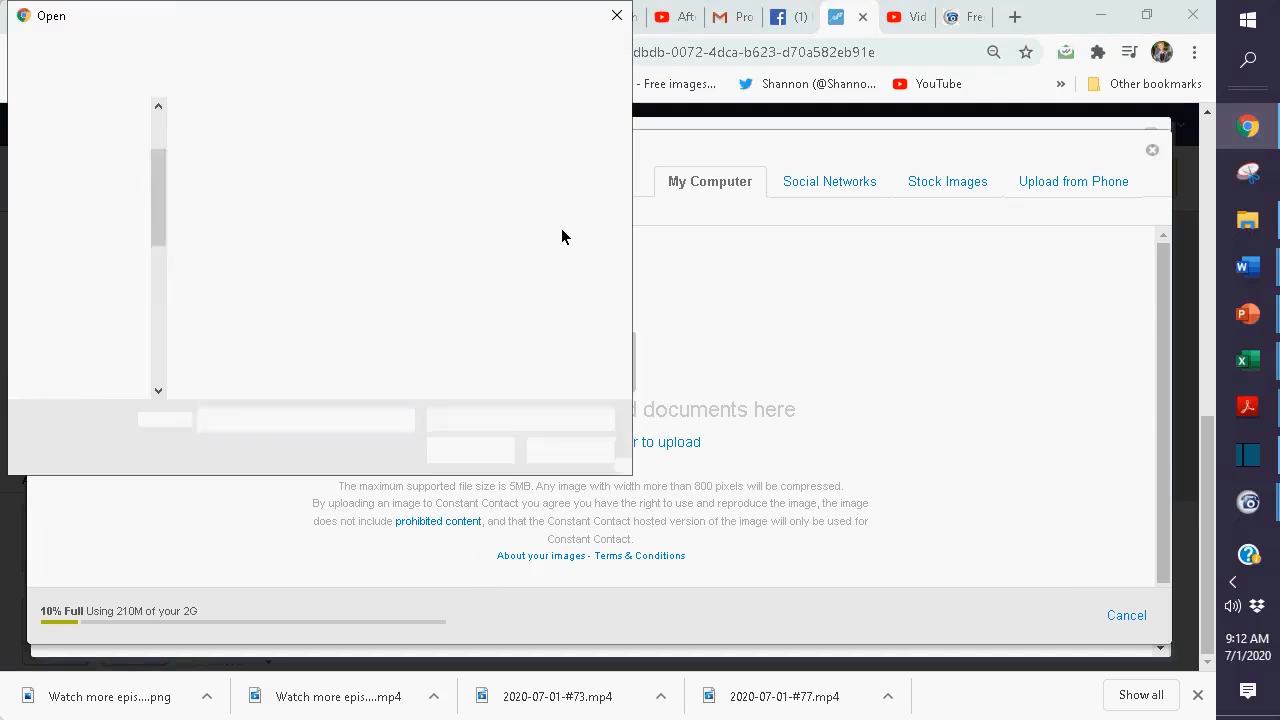
left_click(220, 245)
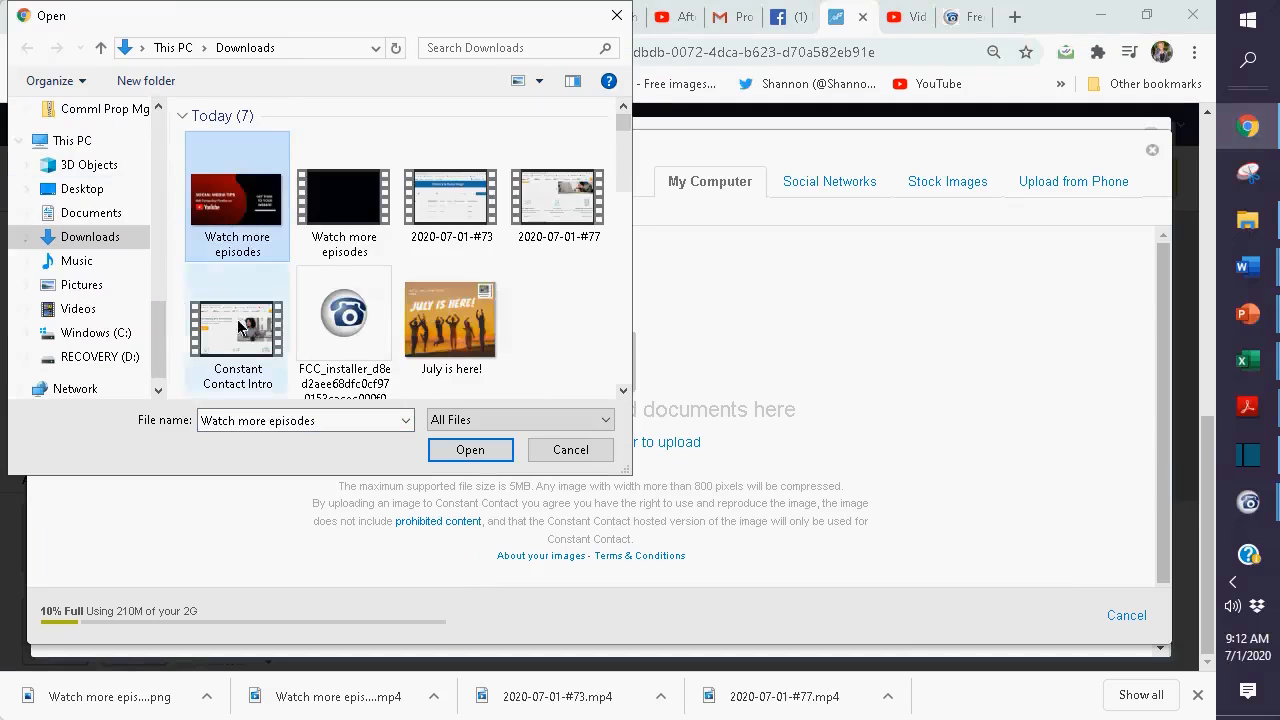
left_click(472, 452)
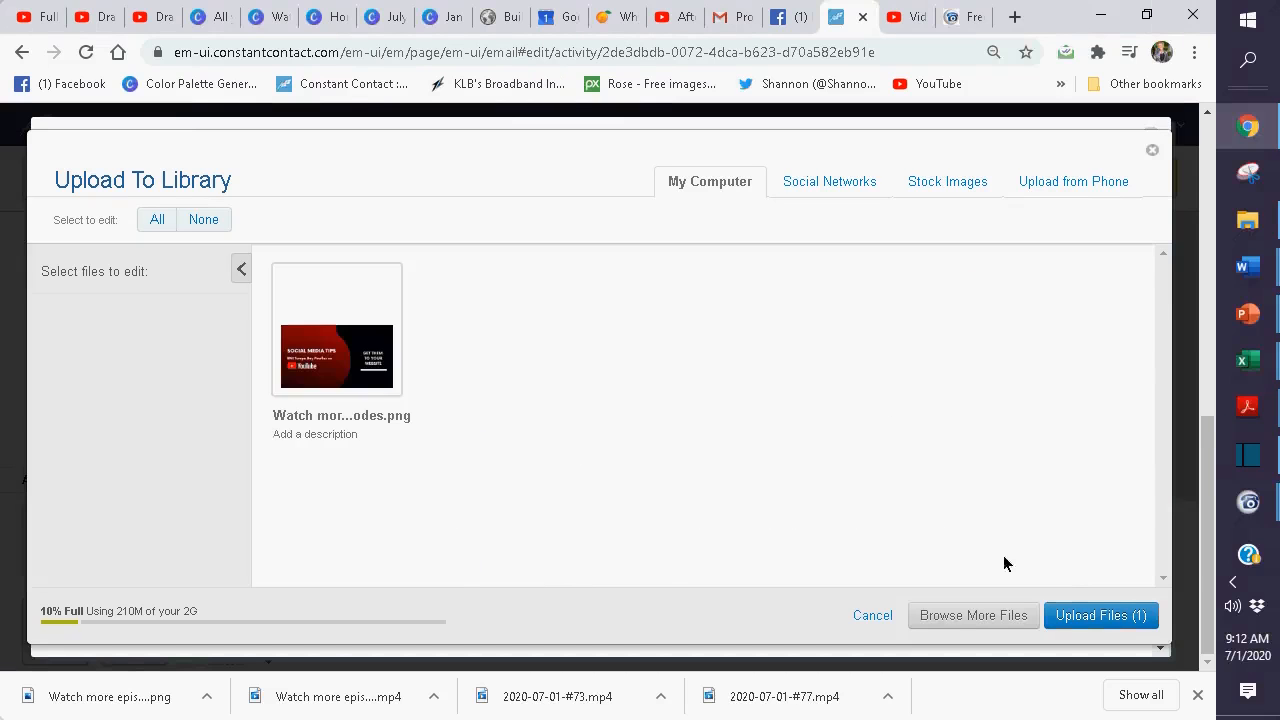
left_click(1099, 617)
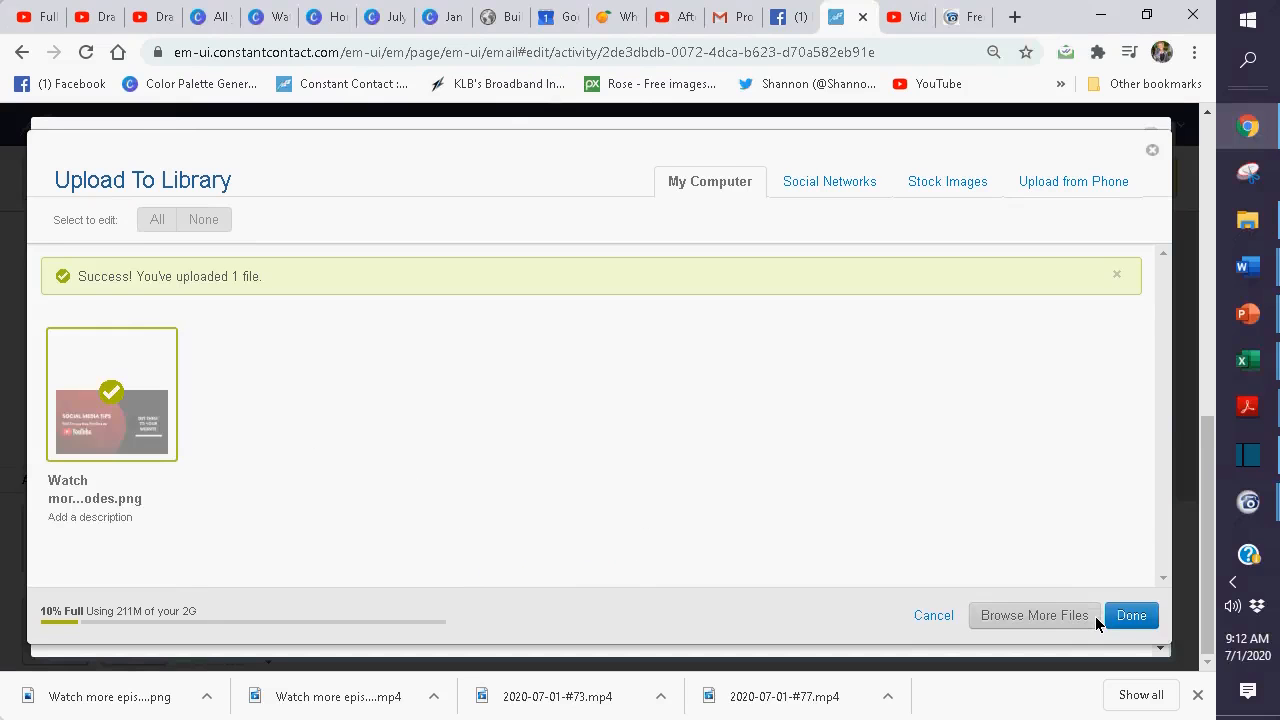
left_click(1130, 617)
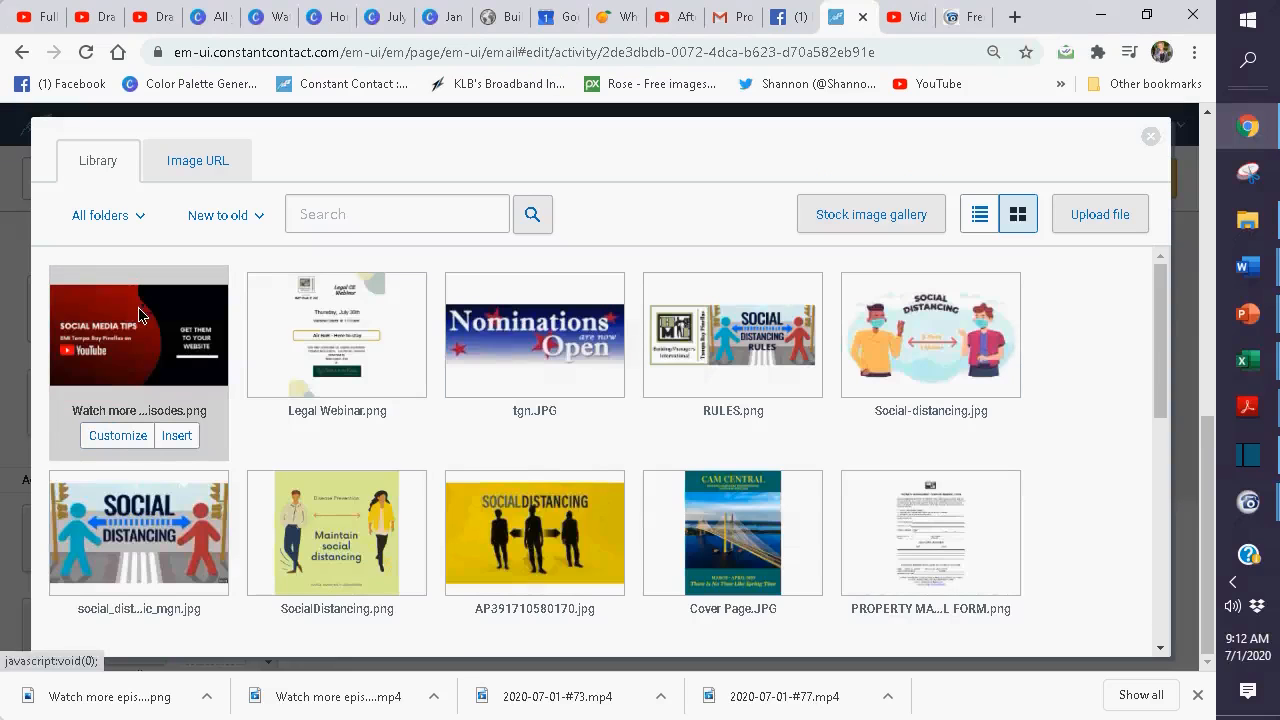
left_click(176, 435)
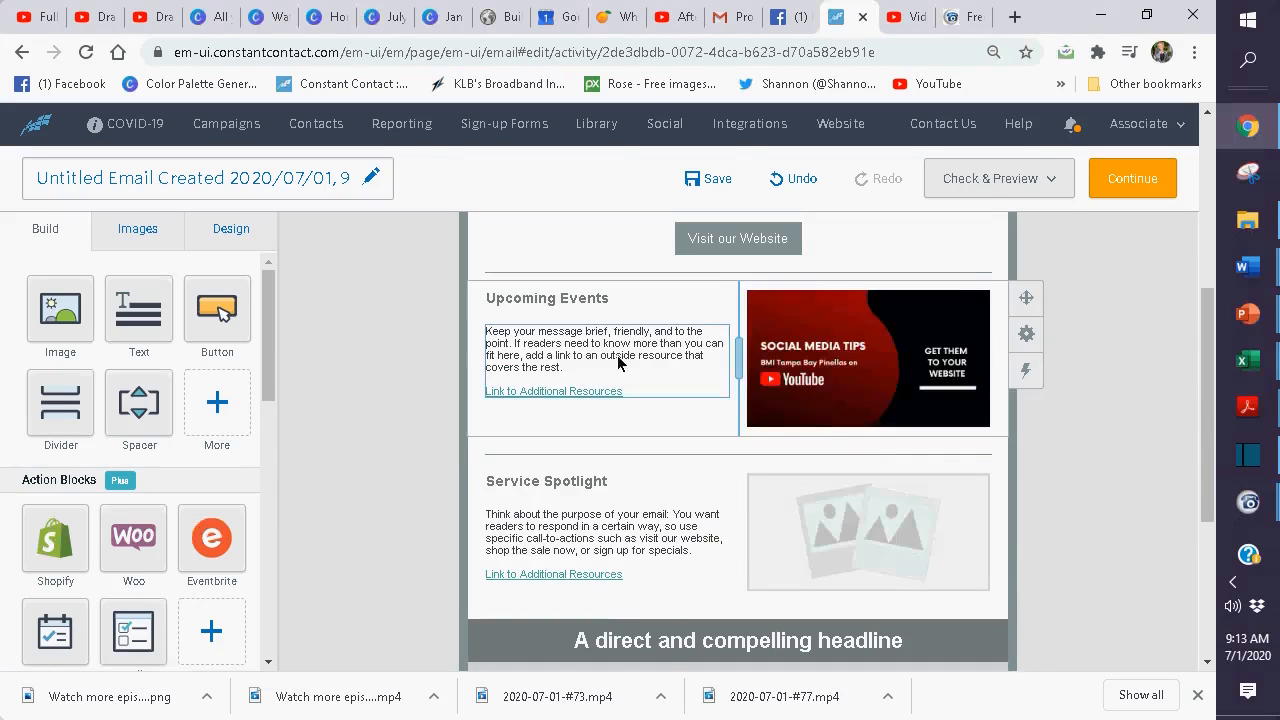
Delete the "Volume XX | Month Day 20XX" text block at the head of the newsletter
scroll(819, 370, "up", 2)
scroll(819, 372, "up", 1)
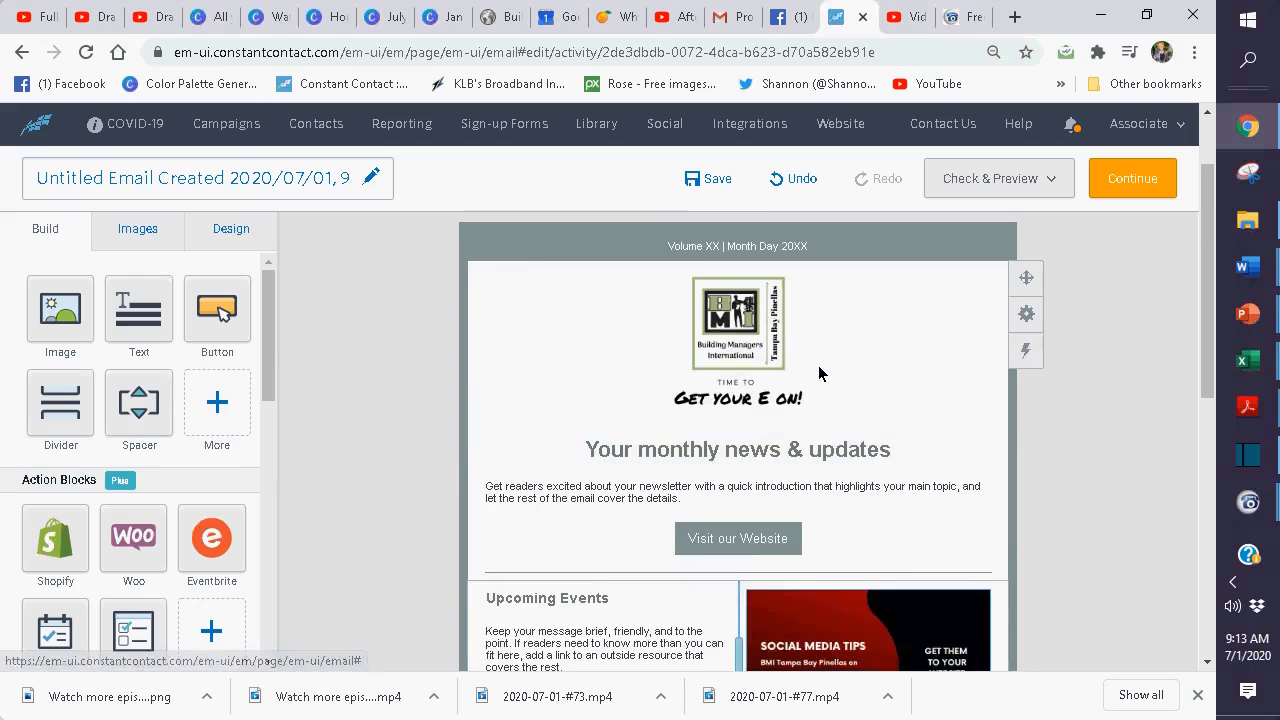
left_click(792, 246)
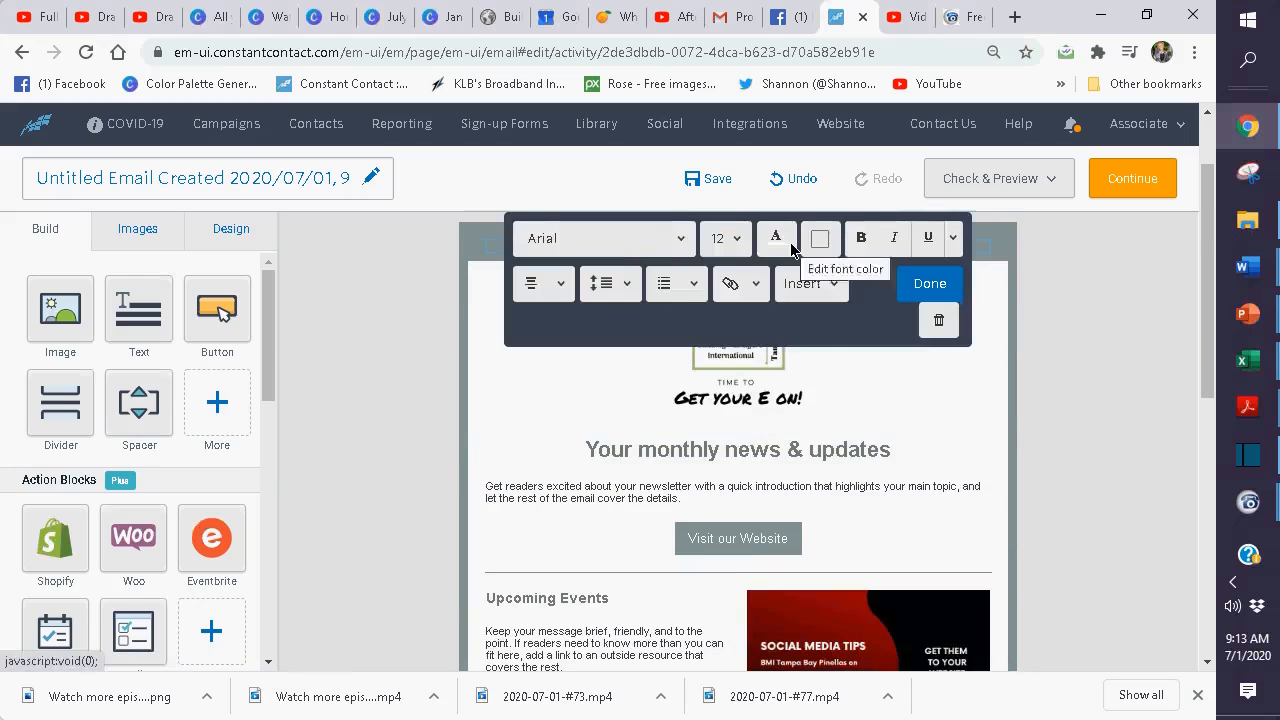
left_click(816, 253)
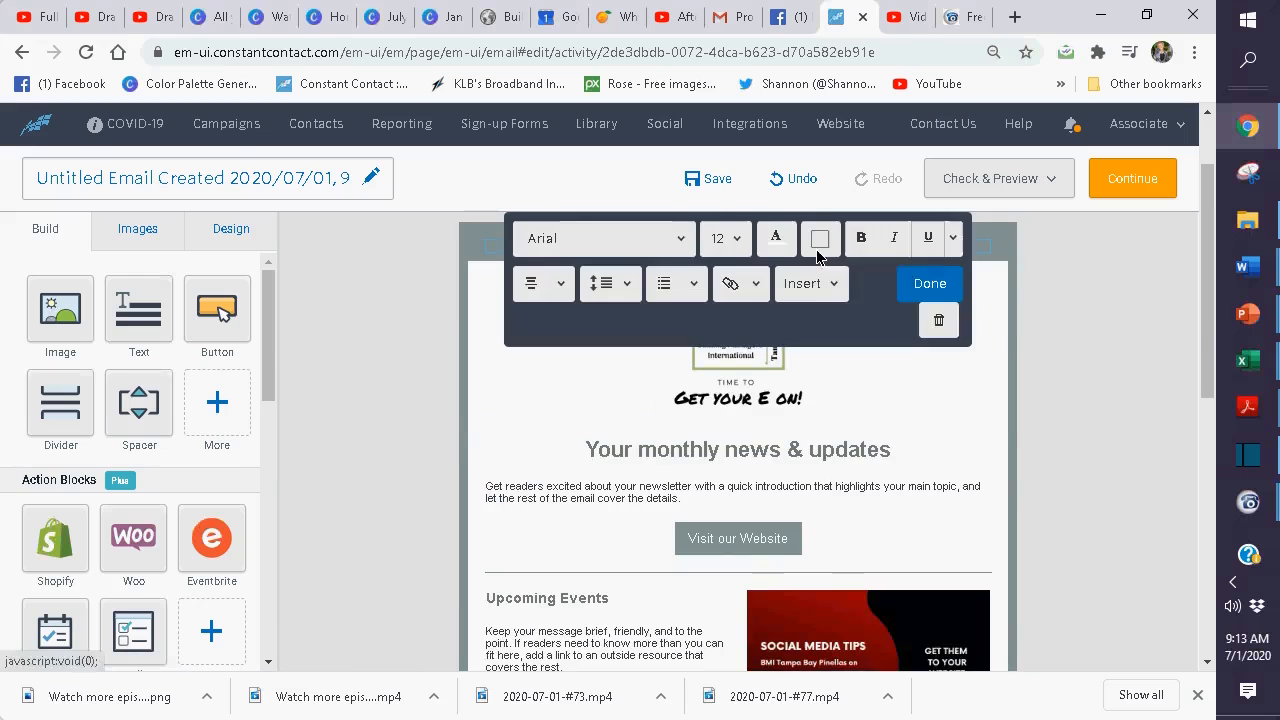
left_click(938, 330)
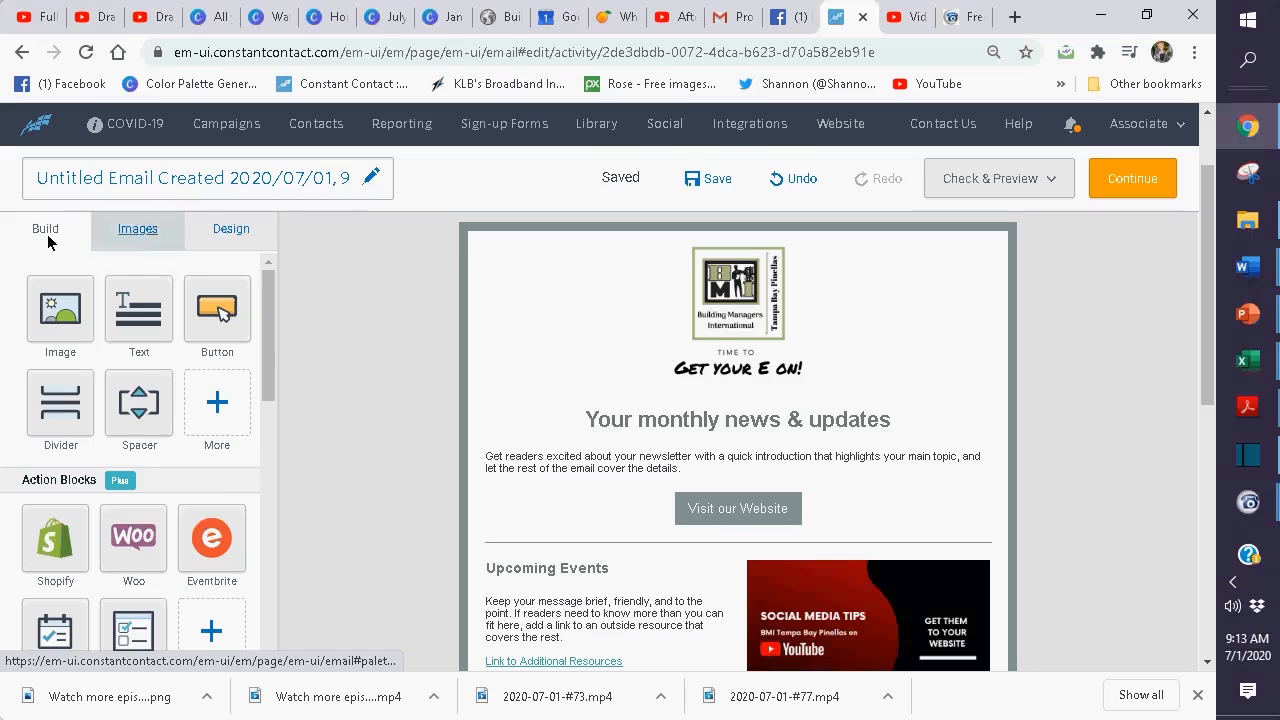
Set the newsletter's outer background color to dark gray
left_click(230, 229)
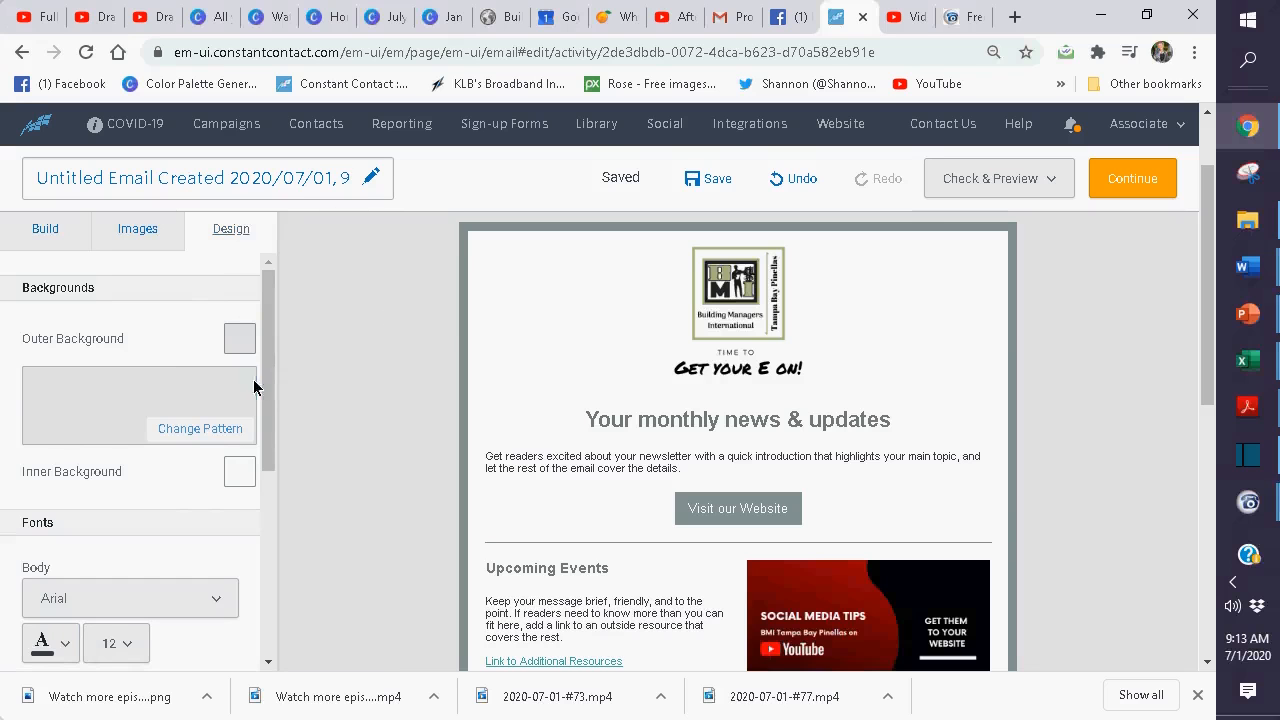
left_click(240, 340)
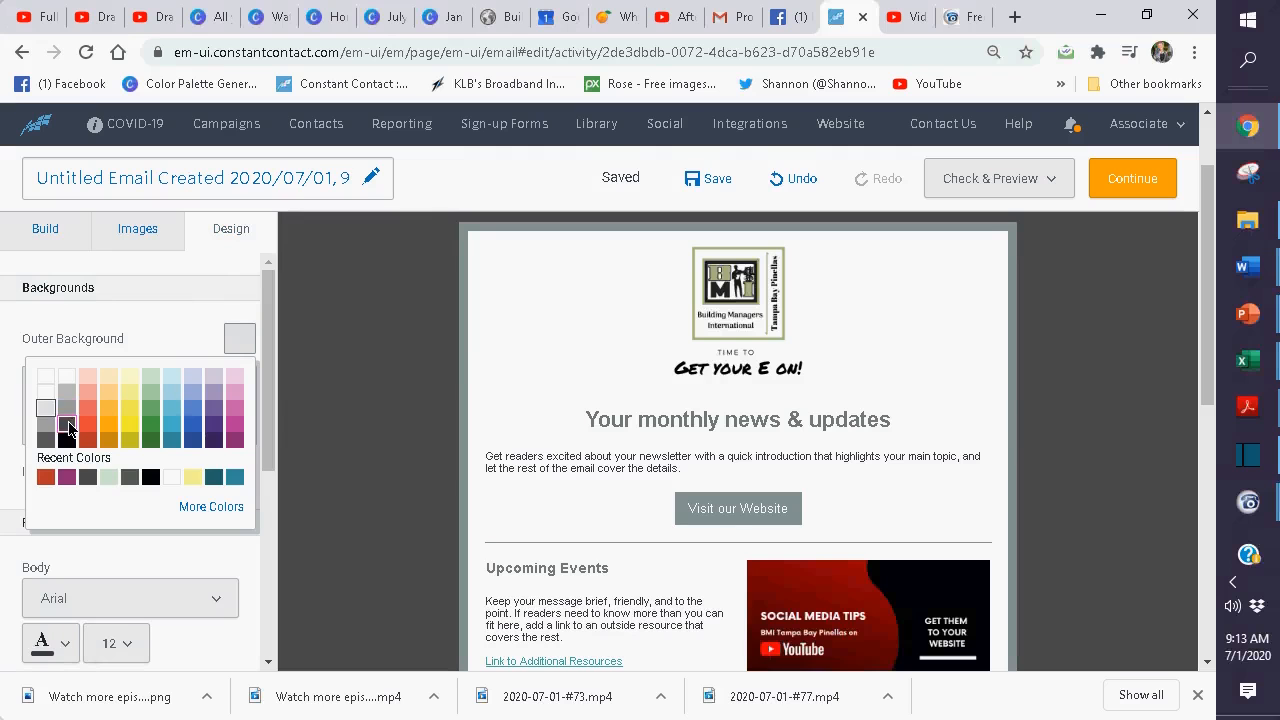
left_click(66, 426)
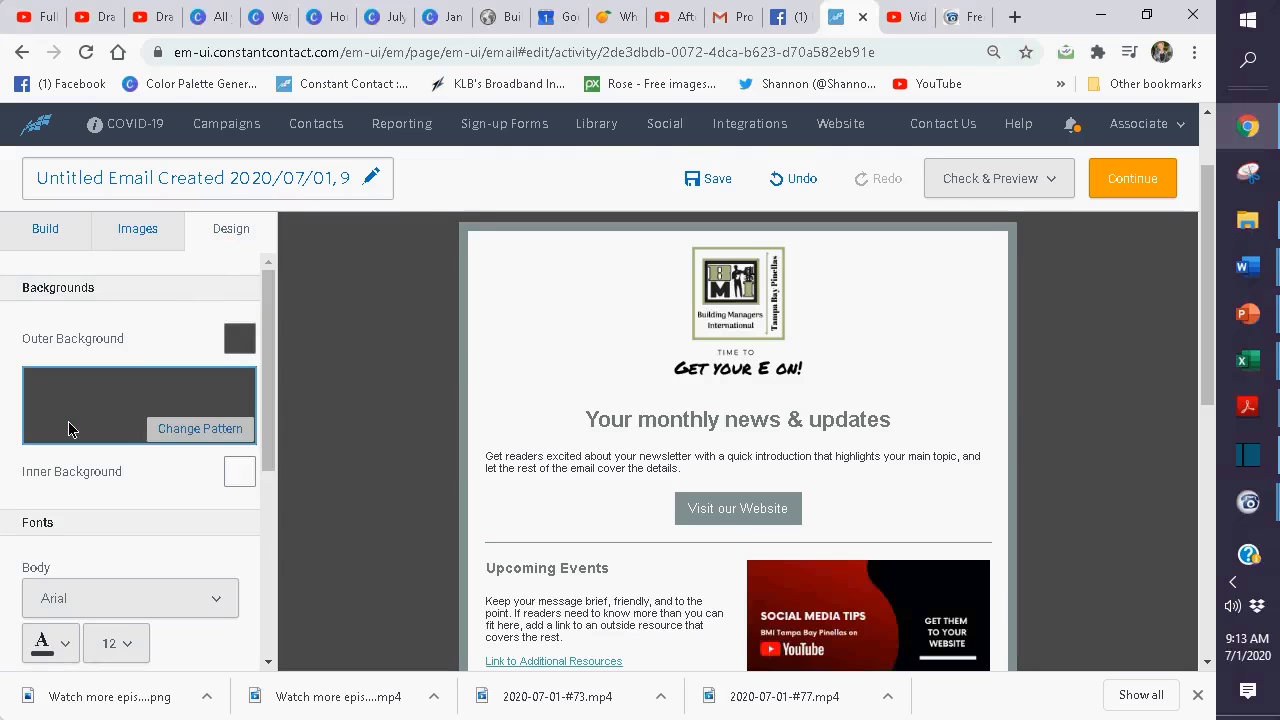
Change the Buttons & Dividers color to a muted purple
scroll(253, 389, "down", 2)
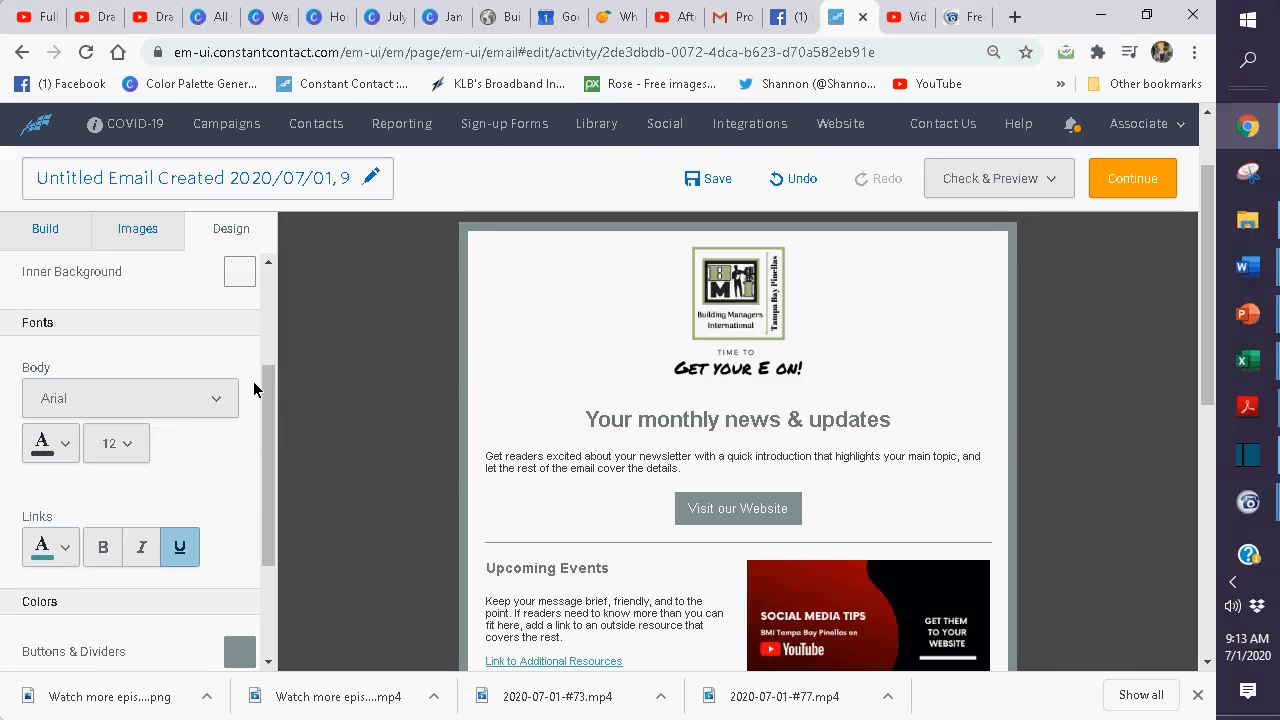
scroll(253, 389, "up", 1)
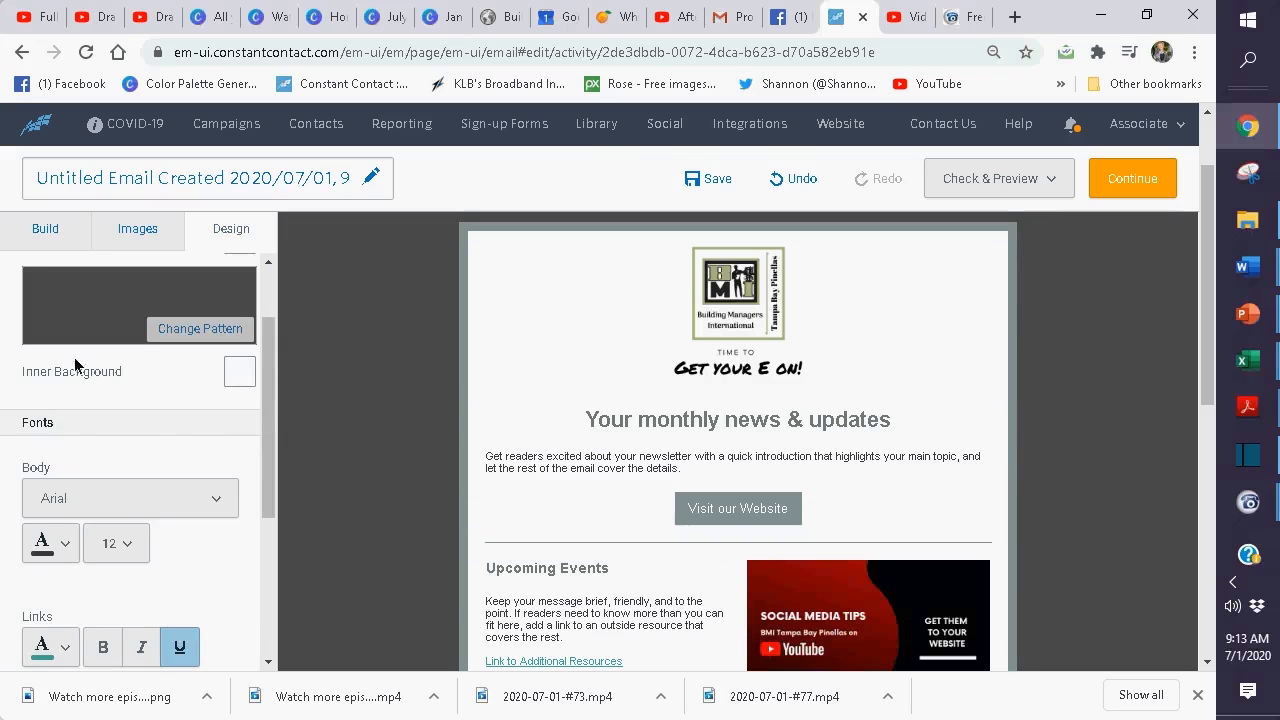
scroll(200, 371, "down", 3)
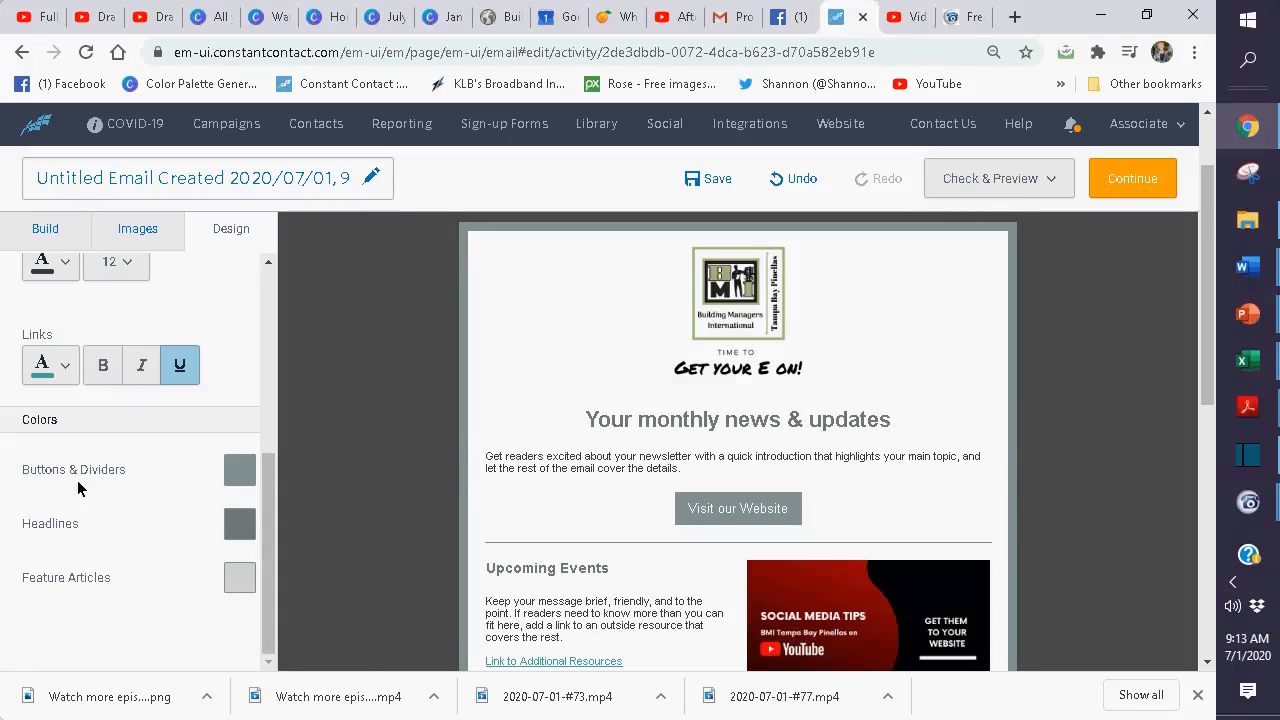
left_click(241, 481)
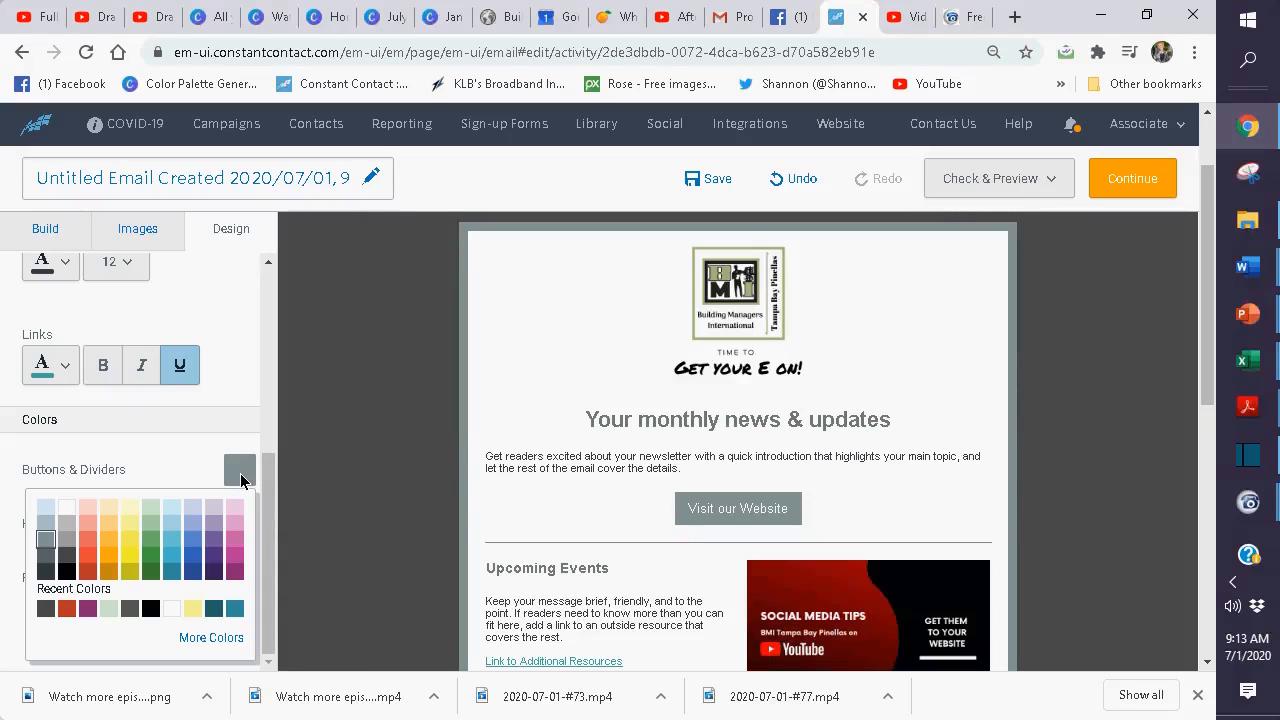
scroll(241, 481, "down", 2)
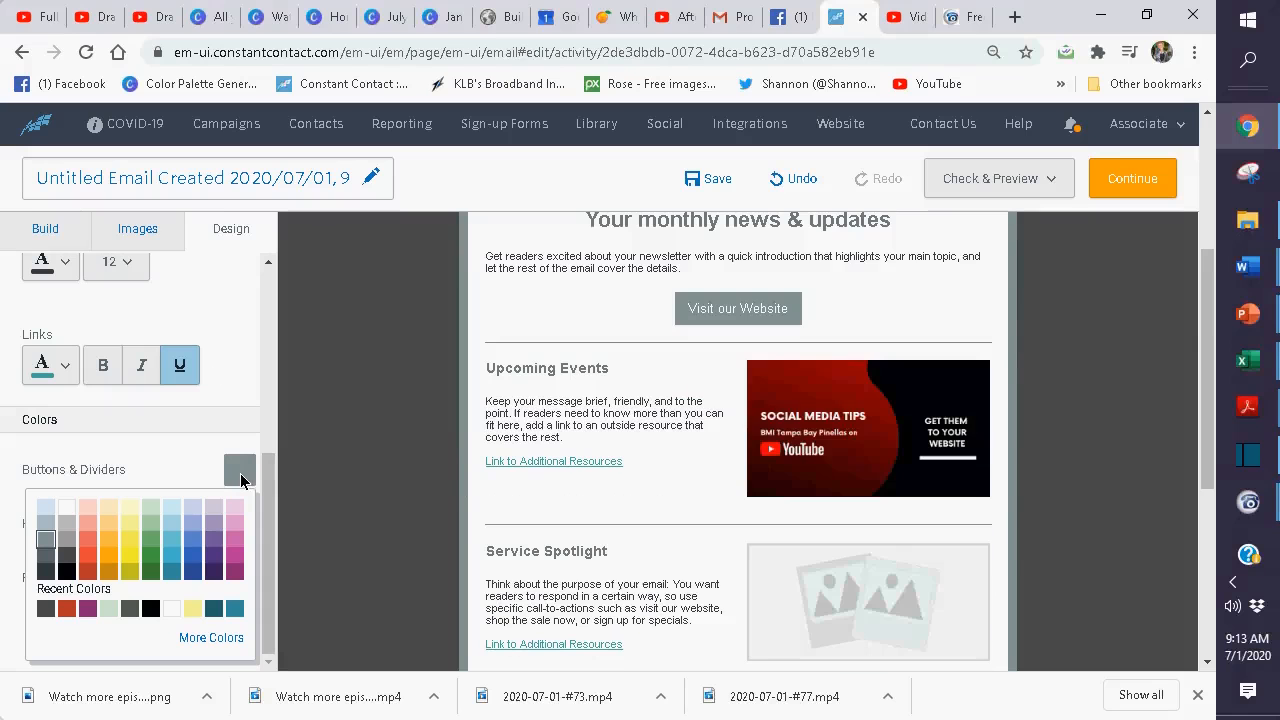
left_click(213, 527)
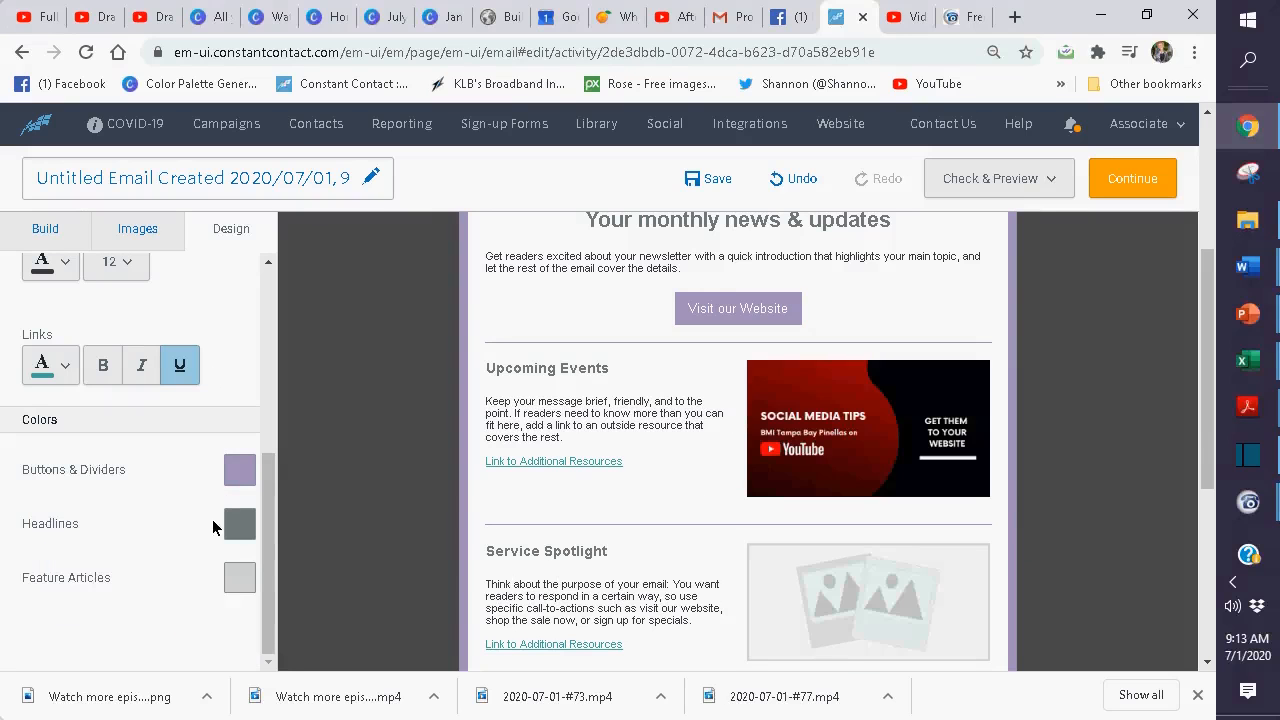
Recolor the buttons and dividers with the recent orange-red, adjusting through its darker shades to a dark brick red
left_click(239, 482)
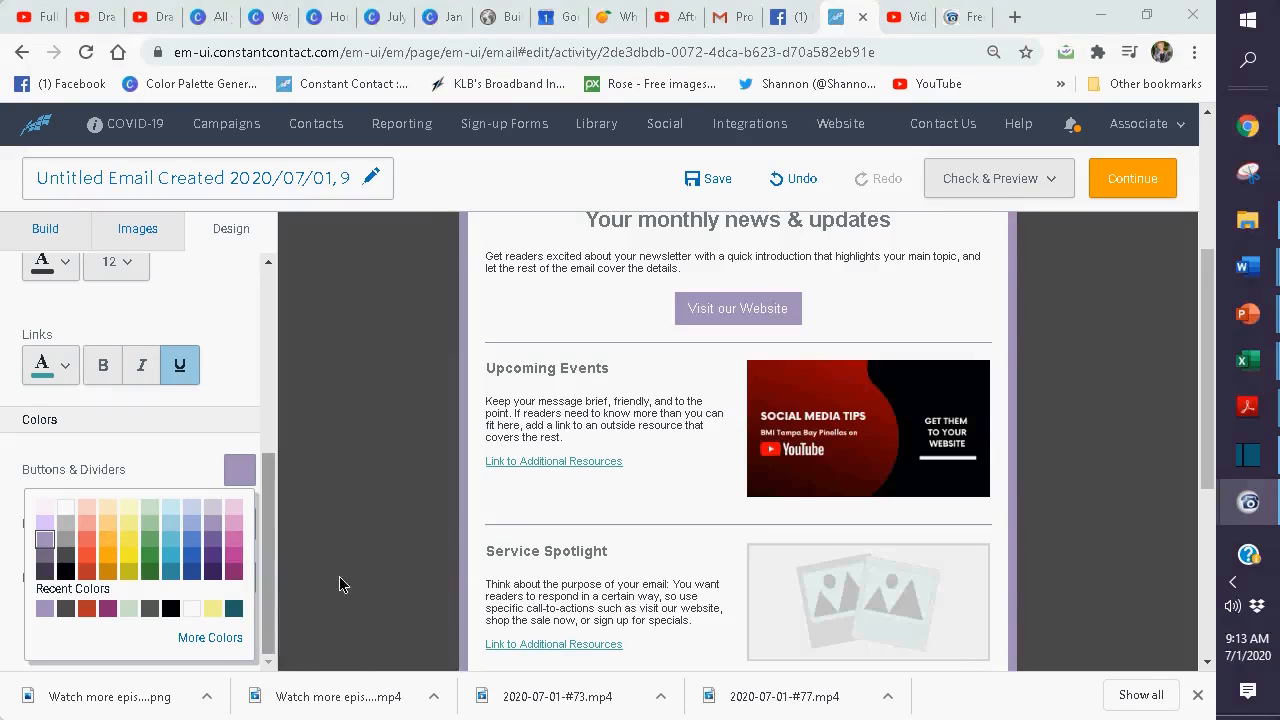
left_click(89, 610)
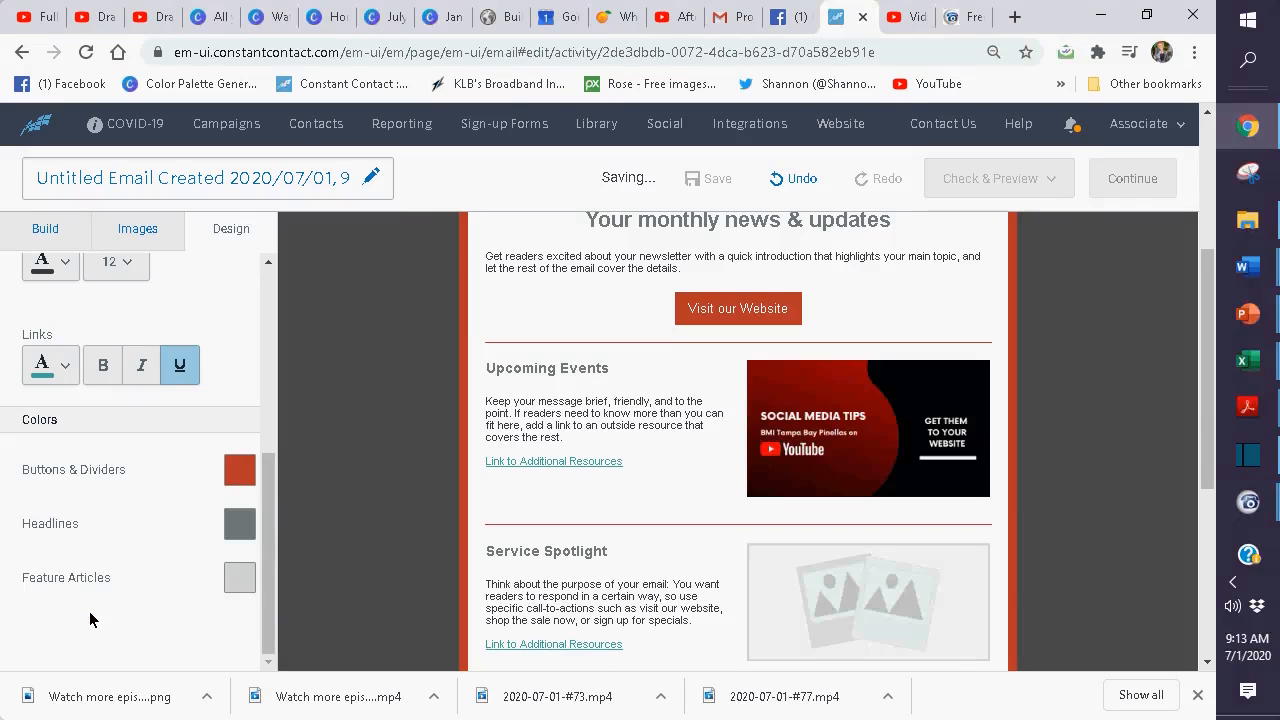
left_click(240, 470)
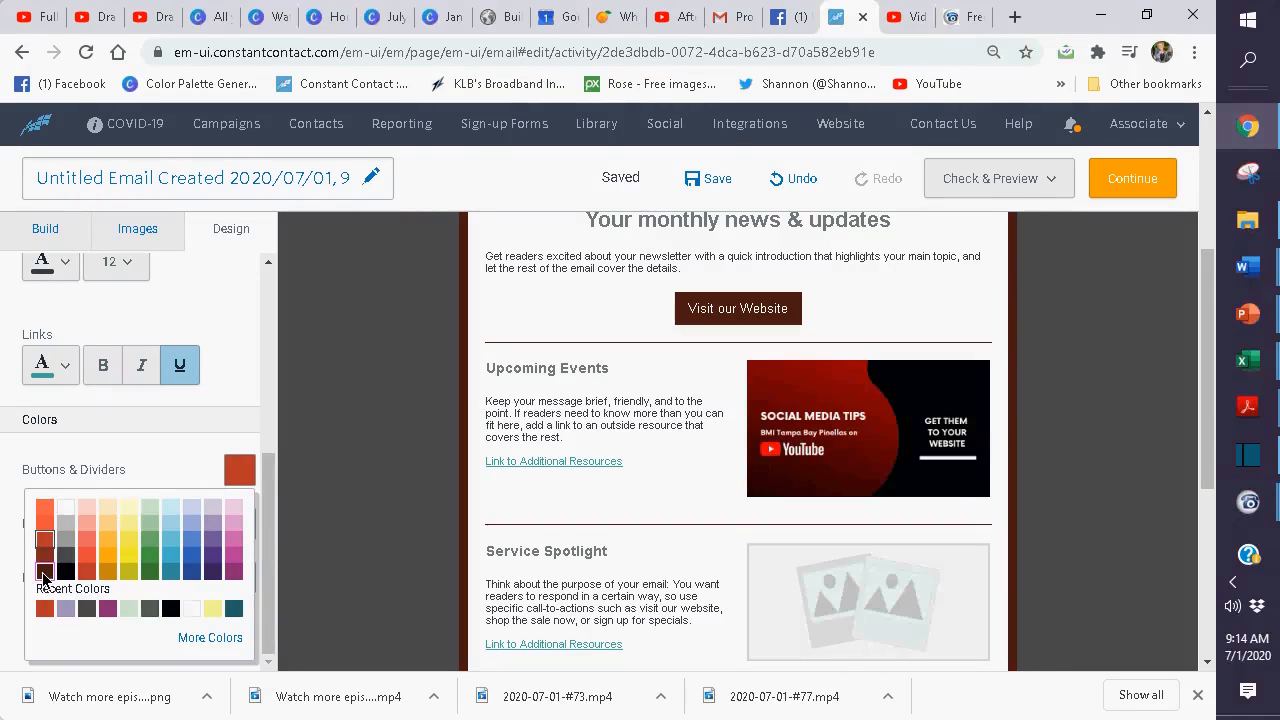
left_click(44, 571)
left_click(238, 476)
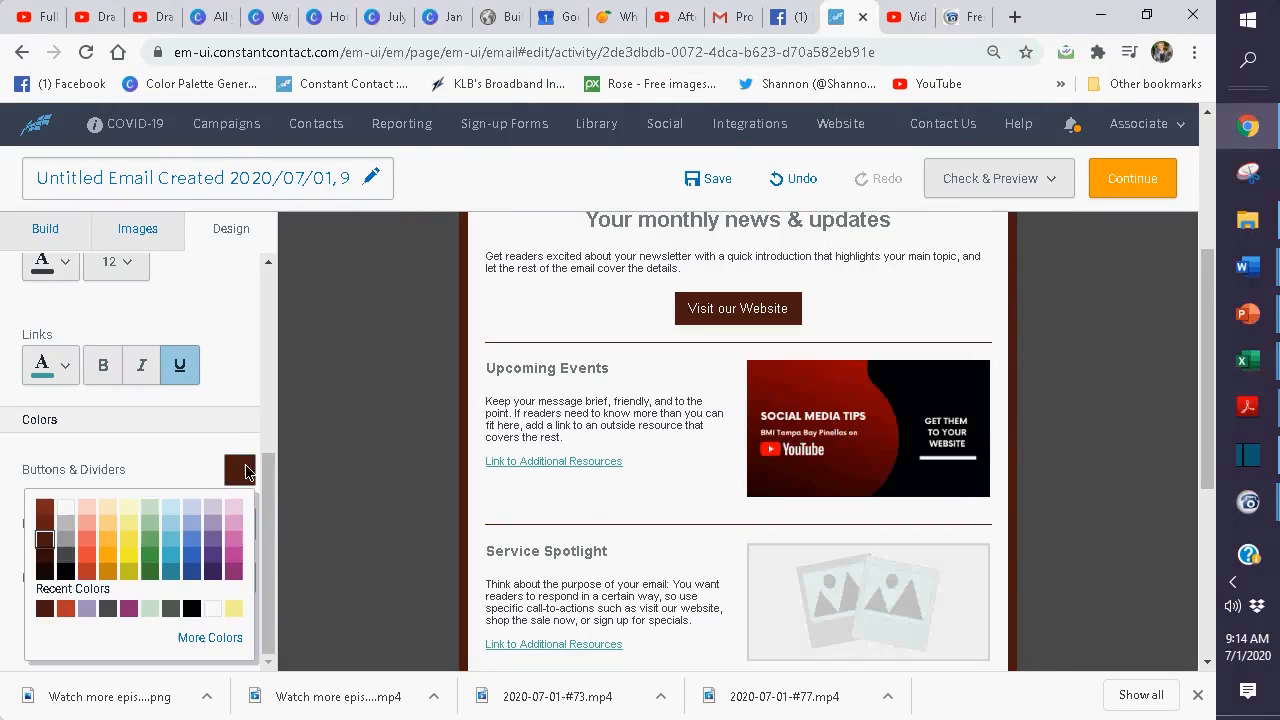
left_click(44, 523)
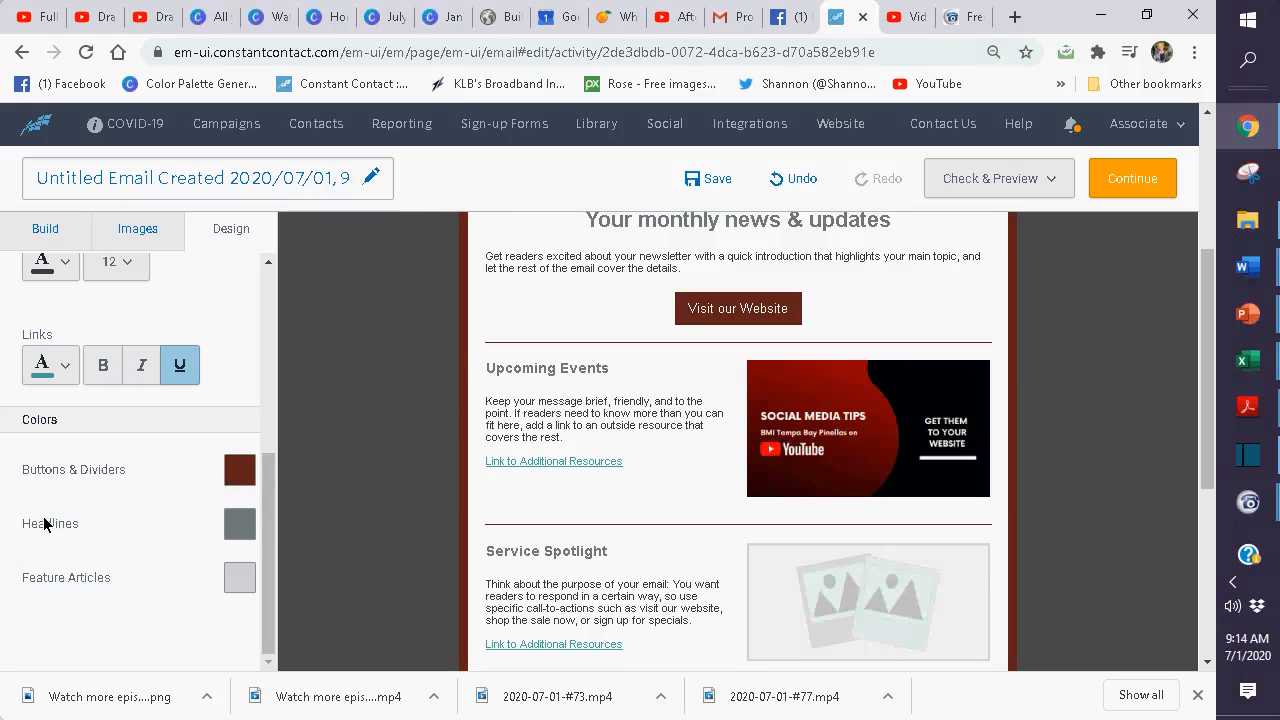
left_click(228, 478)
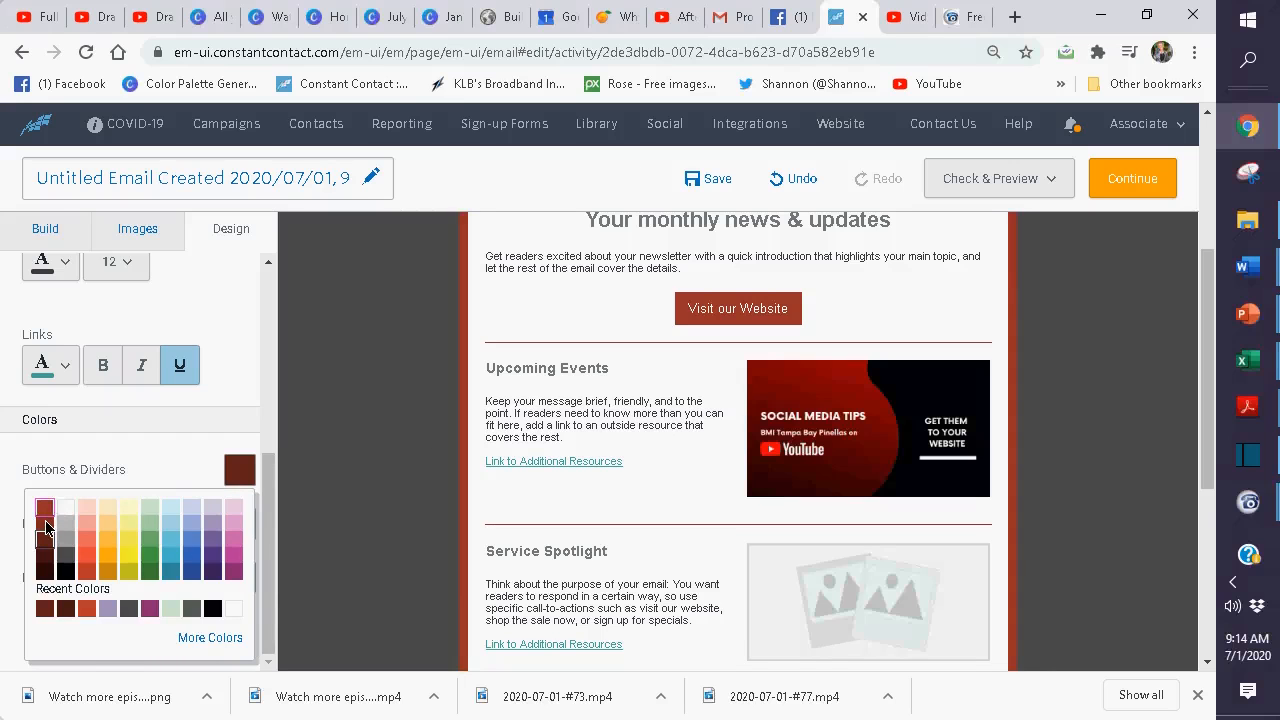
left_click(350, 545)
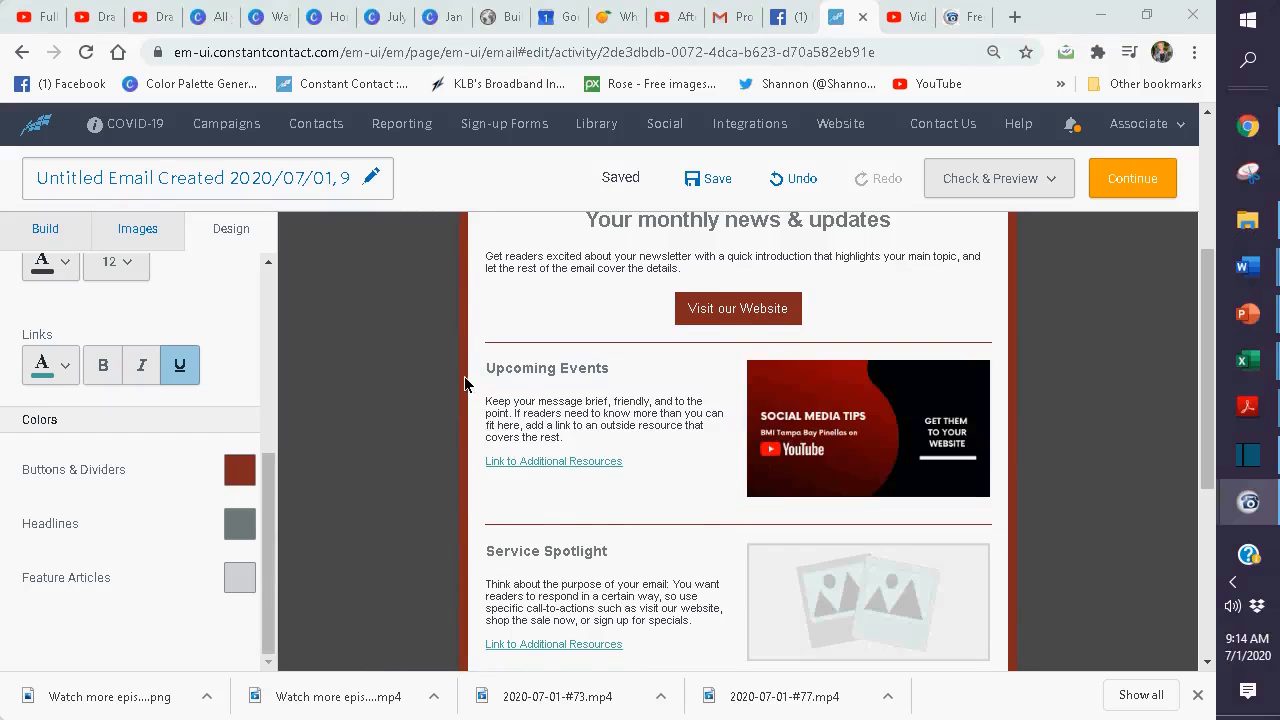
Move the "Visit our Website" button beneath the Upcoming Events text and its resources link
scroll(464, 376, "up", 2)
scroll(467, 378, "down", 1)
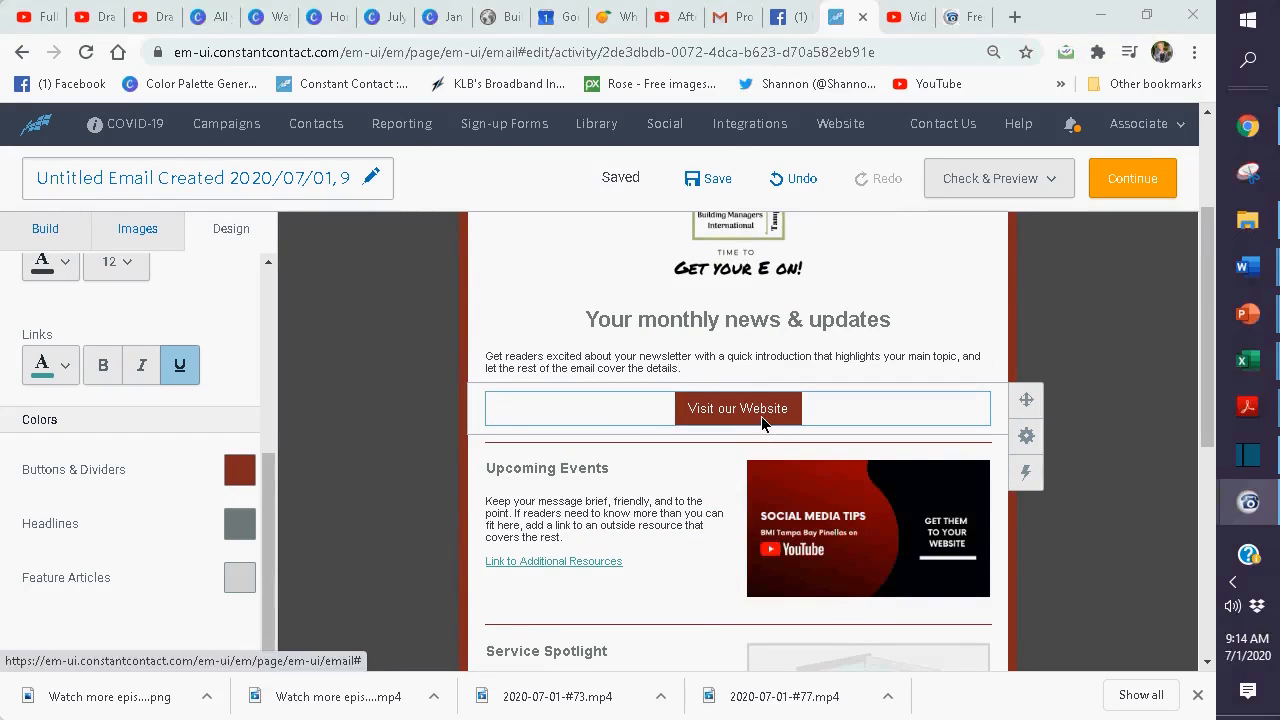
left_click_drag(761, 416, 620, 468)
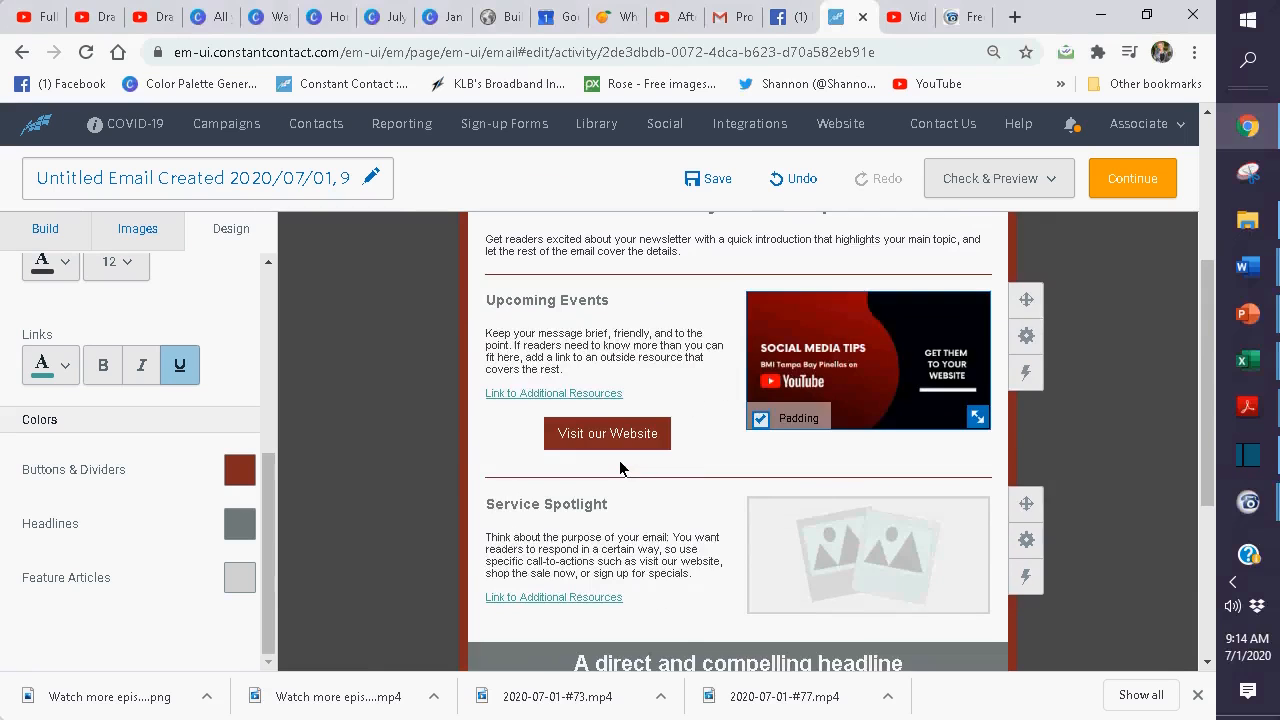
Delete the introductory paragraph below the "Your monthly news & updates" heading
scroll(642, 443, "up", 2)
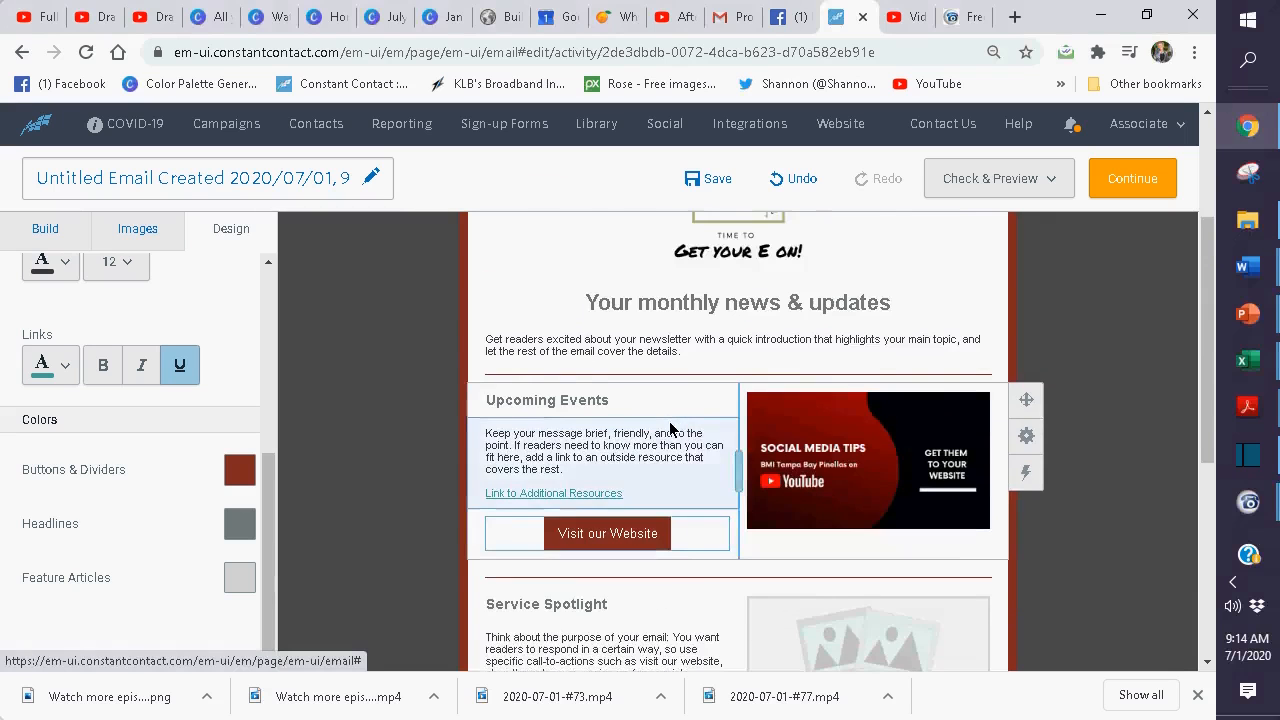
left_click(682, 447)
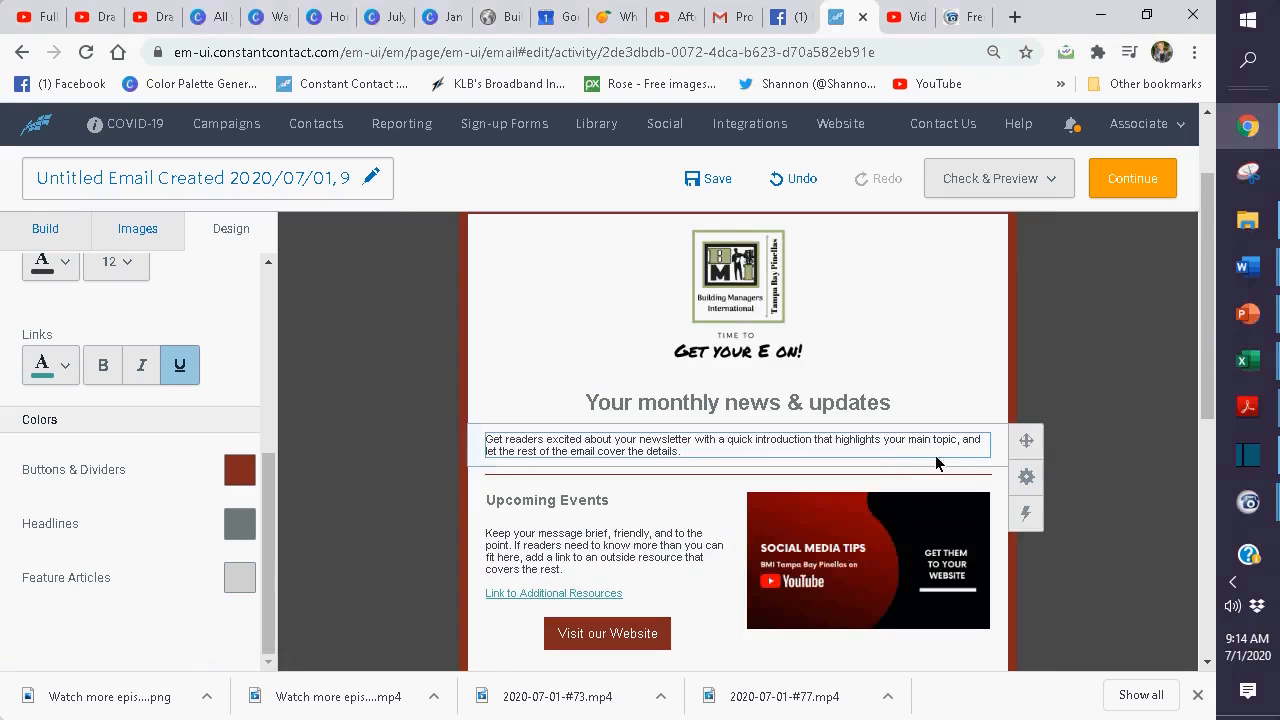
mouse_move(1033, 484)
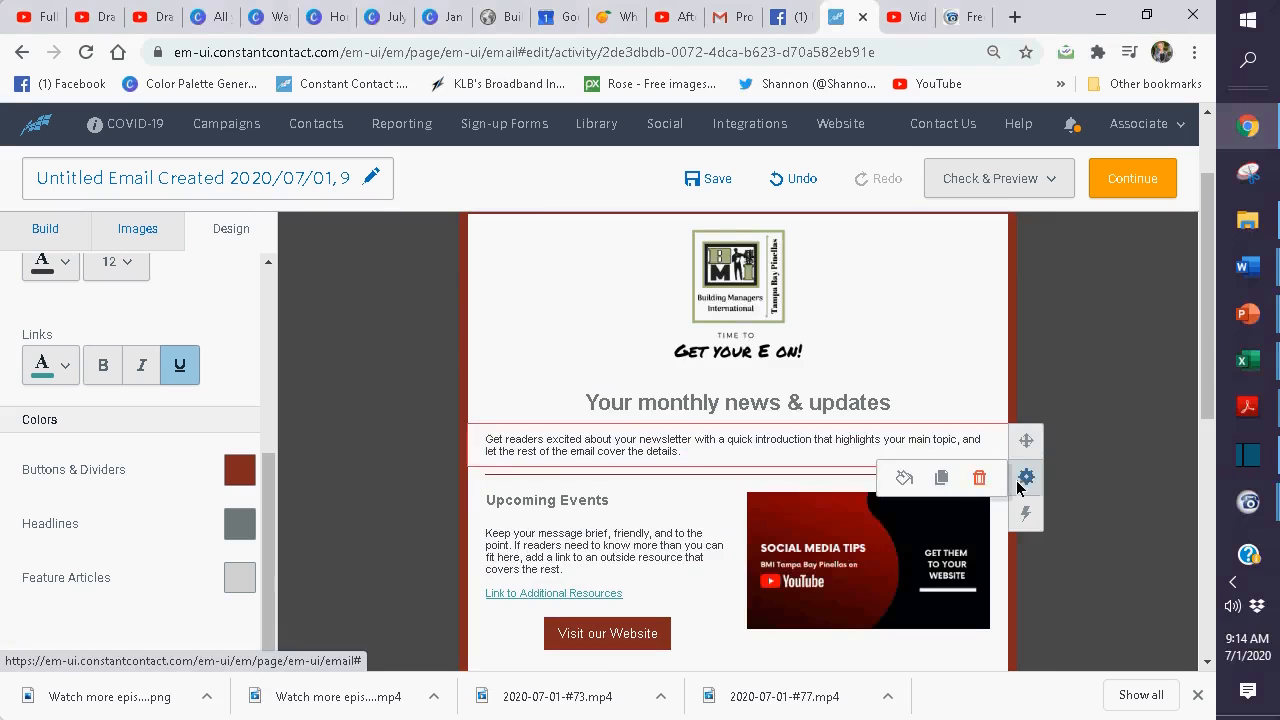
left_click(984, 482)
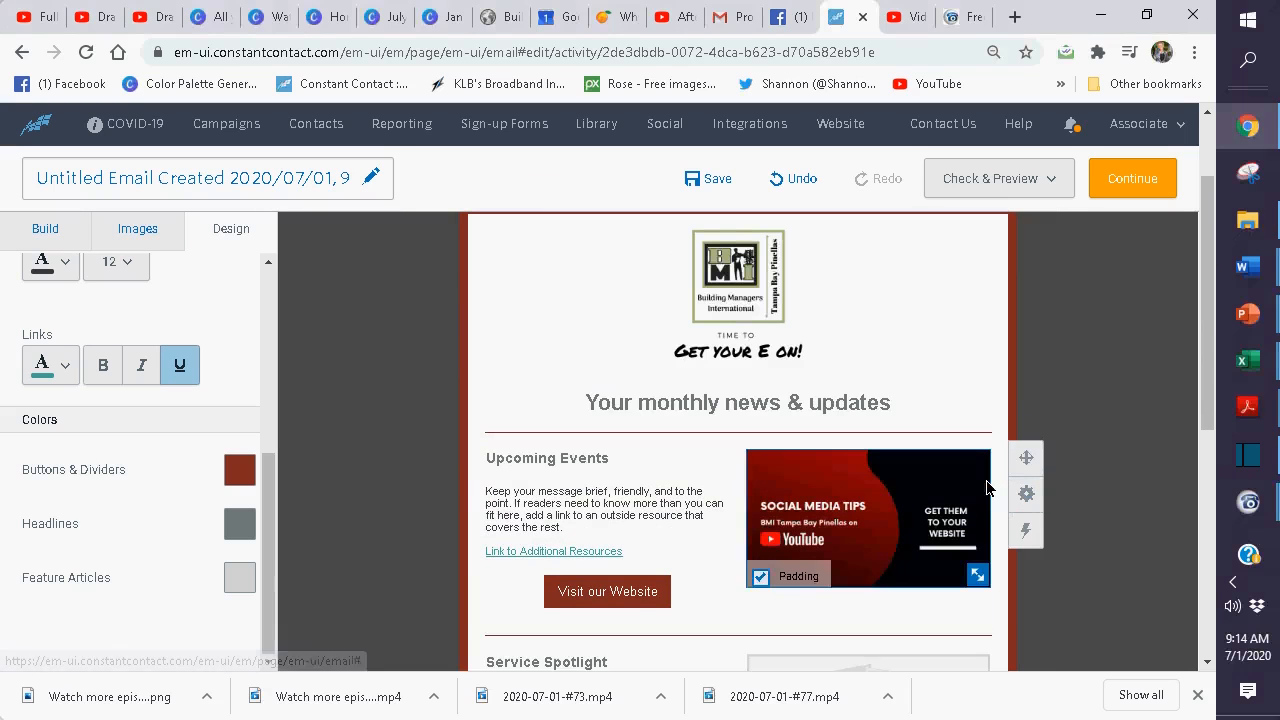
left_click(921, 408)
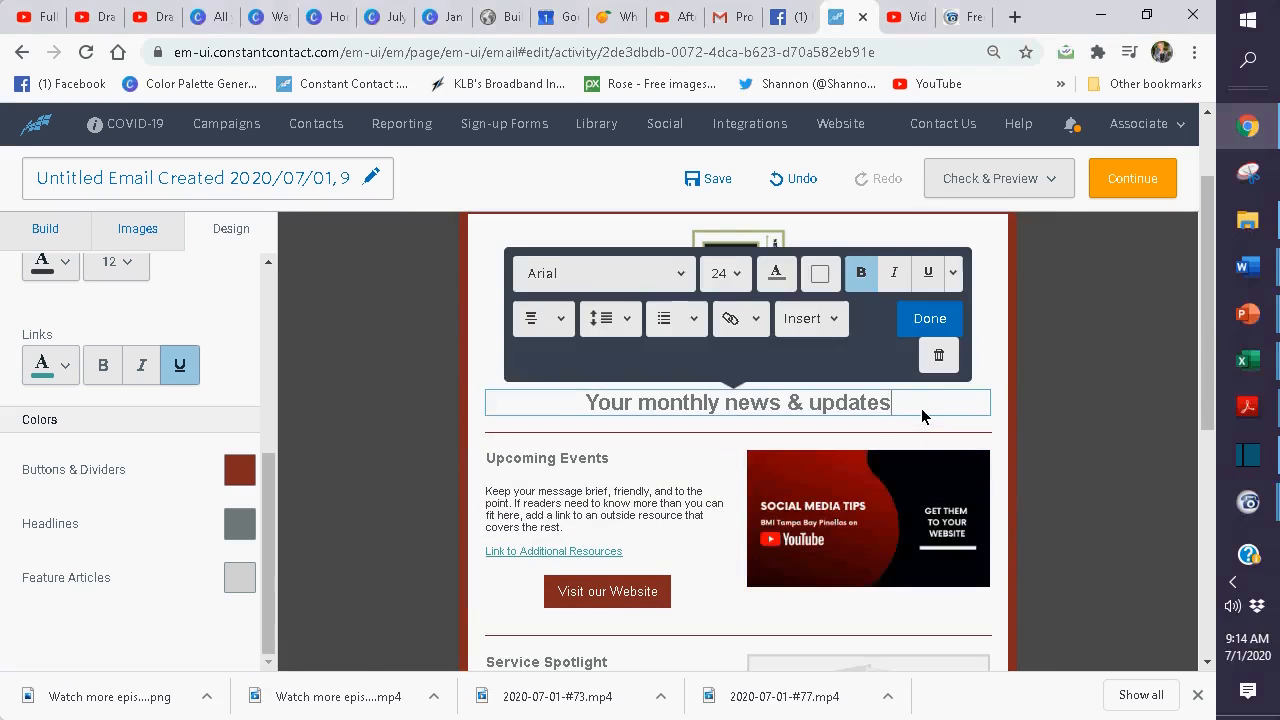
left_click(1059, 423)
scroll(1068, 406, "down", 1)
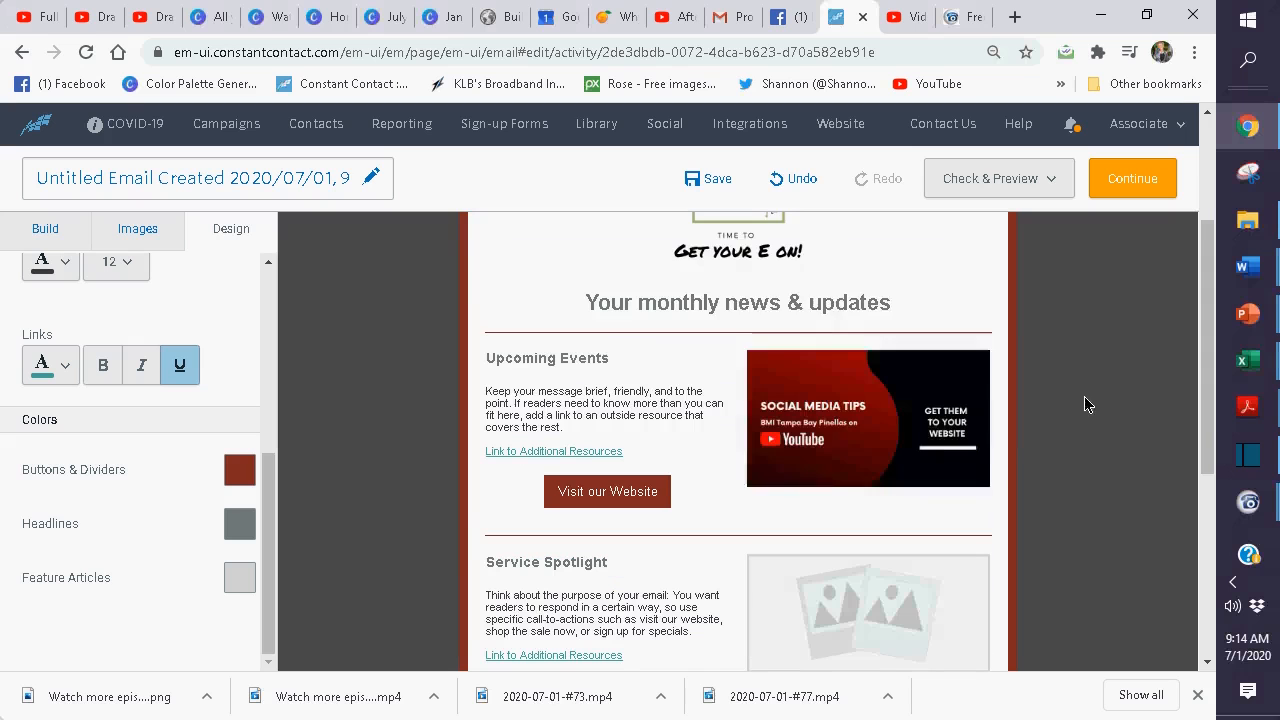
left_click(828, 438)
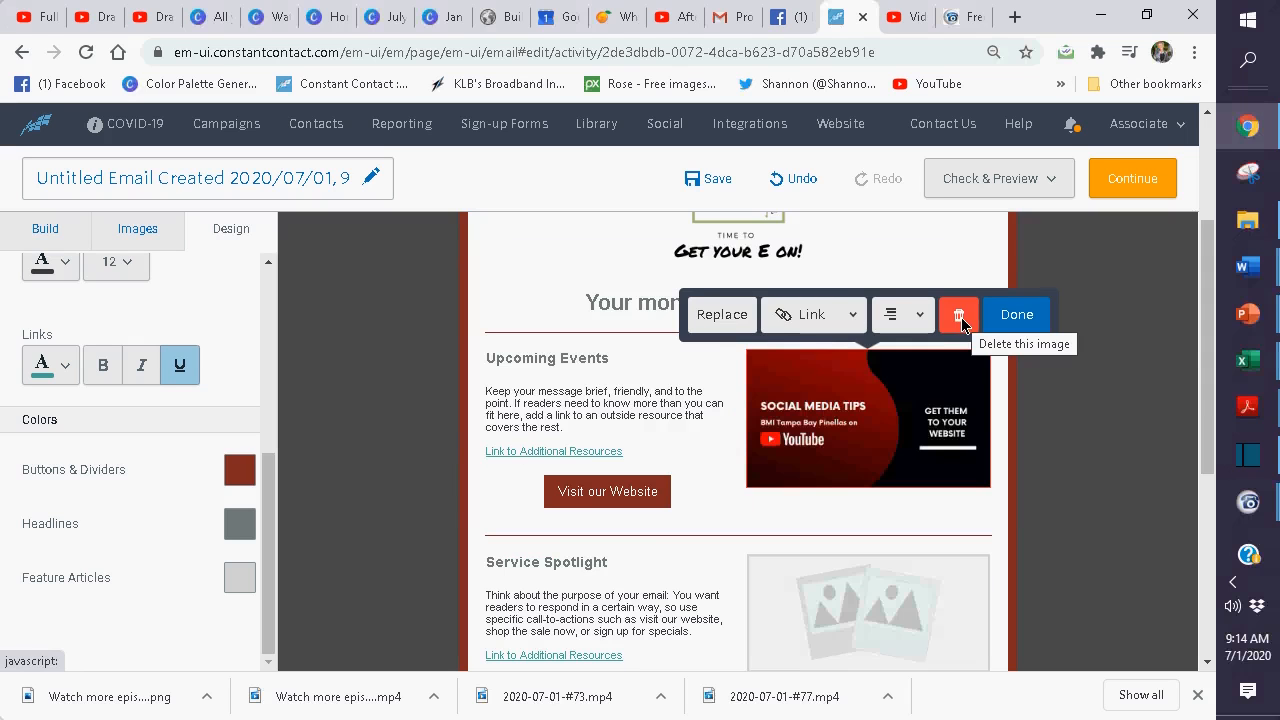
left_click(1006, 423)
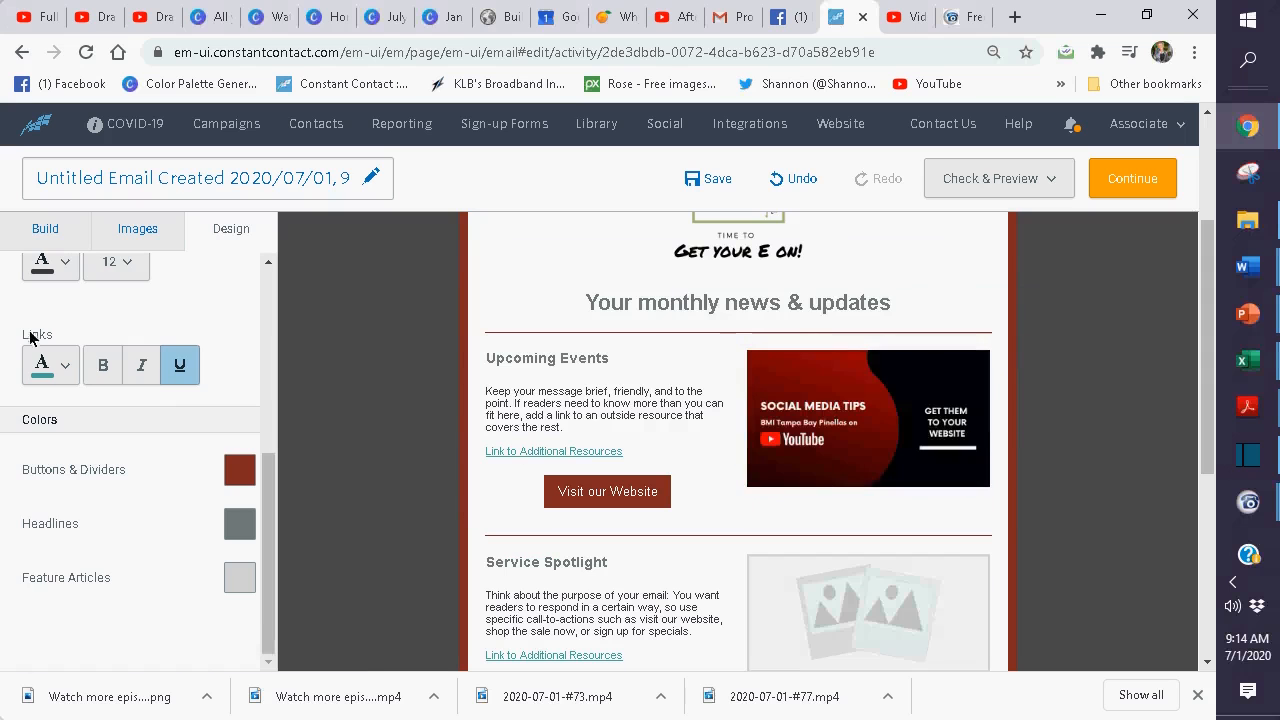
Insert a Video block above the Social Media Tips image beside Upcoming Events
scroll(160, 425, "up", 3)
scroll(160, 425, "up", 2)
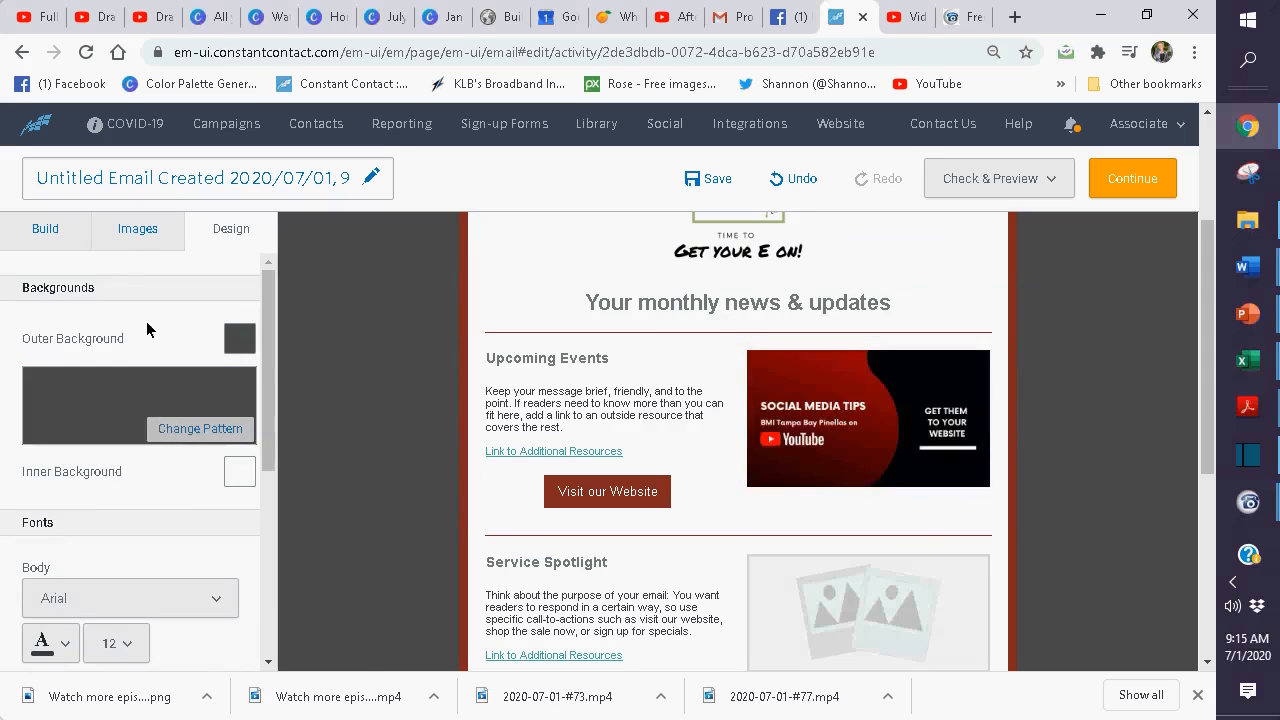
left_click(60, 232)
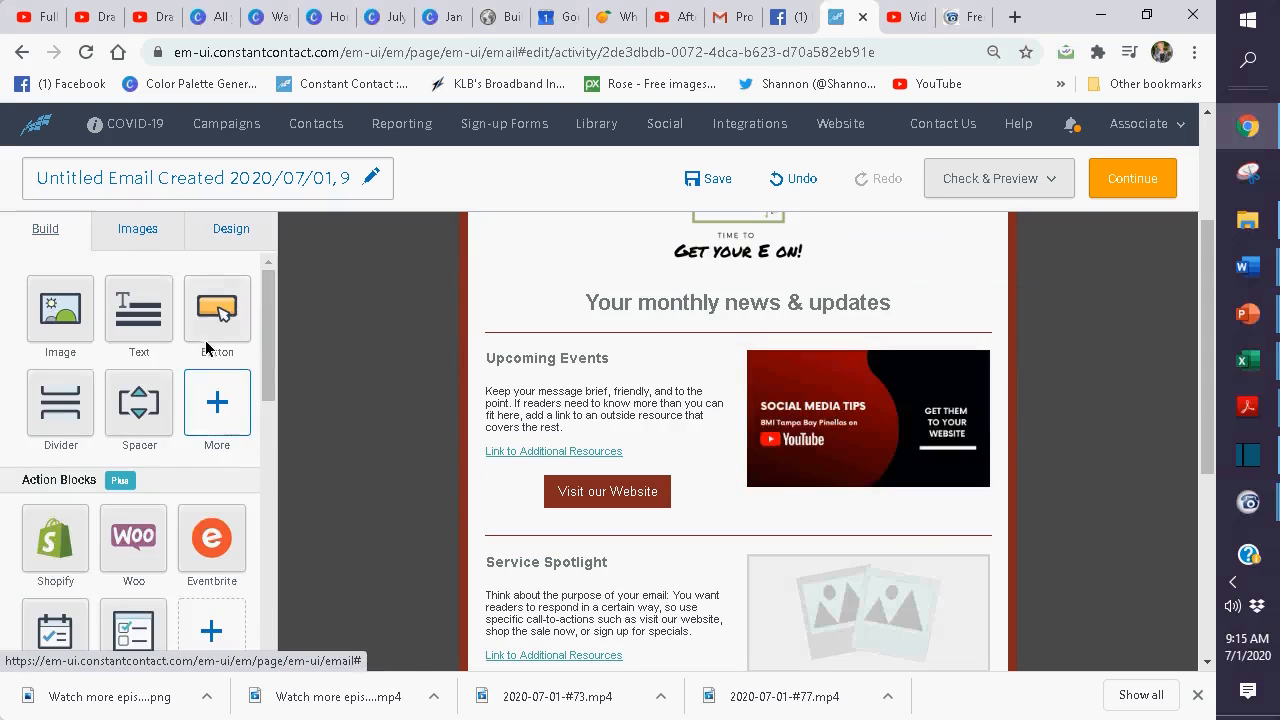
left_click(217, 403)
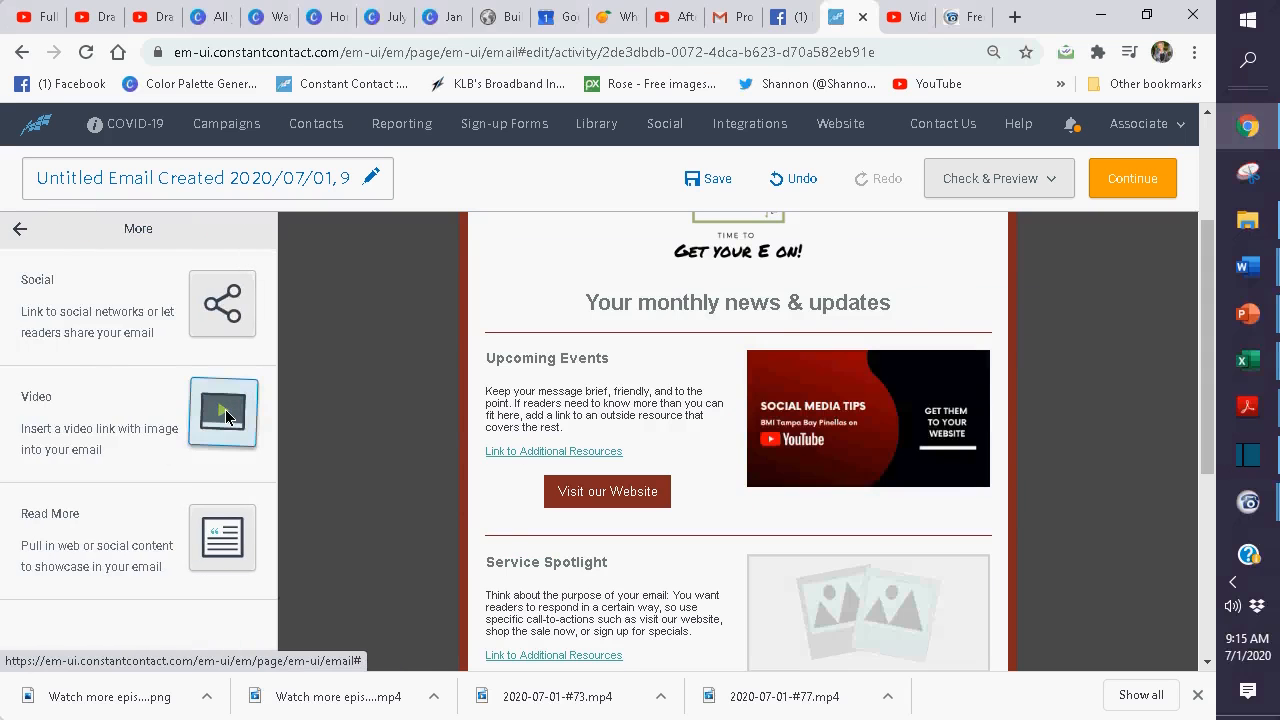
left_click(26, 229)
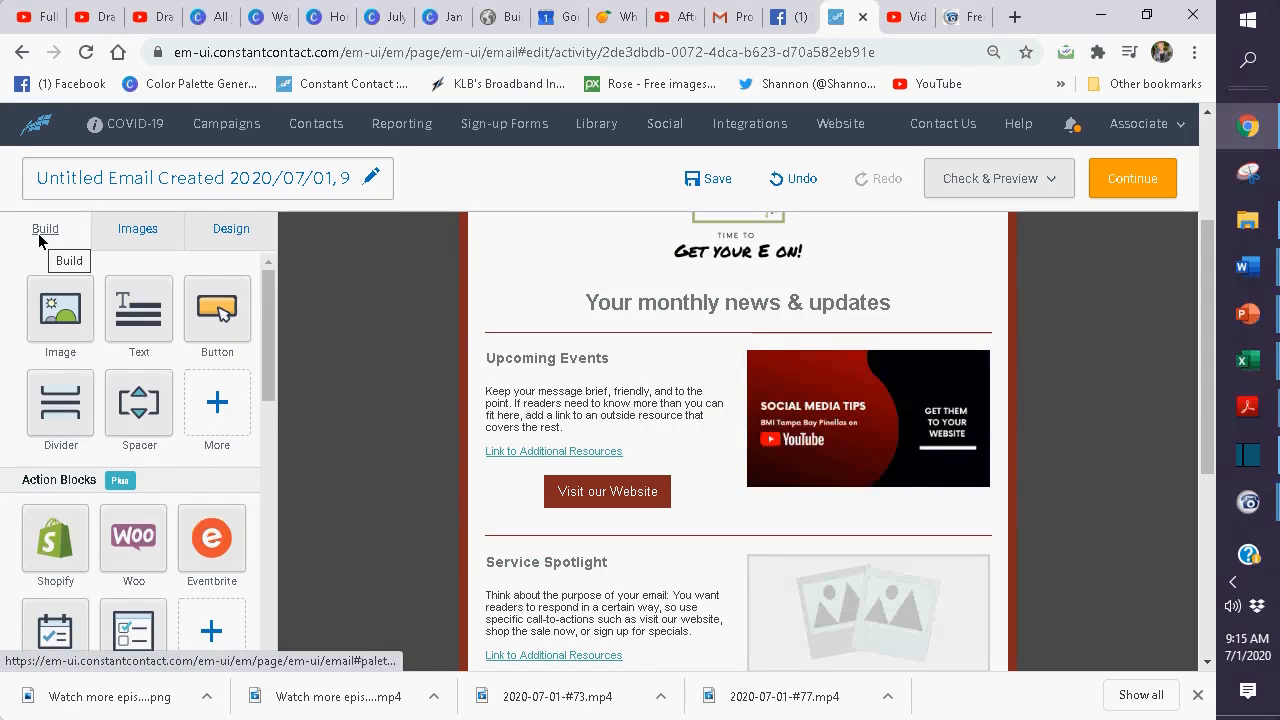
left_click(216, 408)
left_click_drag(211, 409, 806, 409)
Delete the Social Media Tips image below the video placeholder and open the Video block for entering its URL
left_click(952, 541)
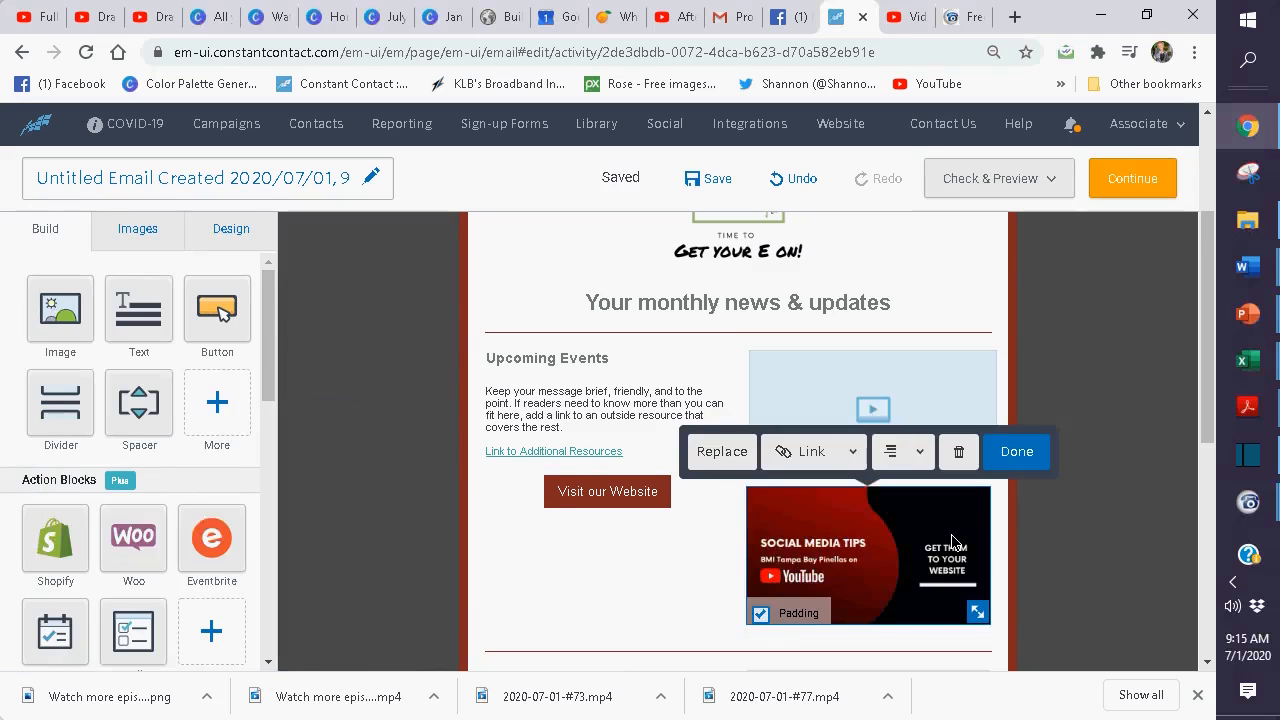
left_click(958, 451)
left_click(920, 391)
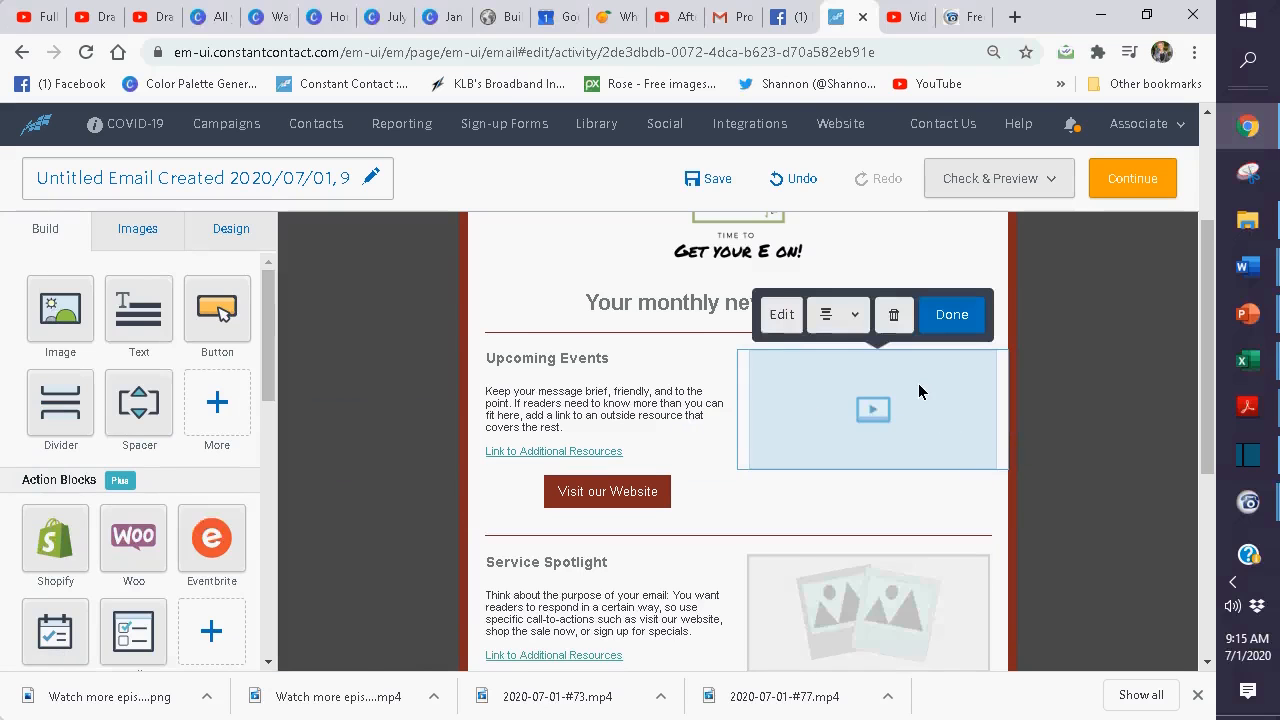
left_click(781, 315)
left_click(425, 250)
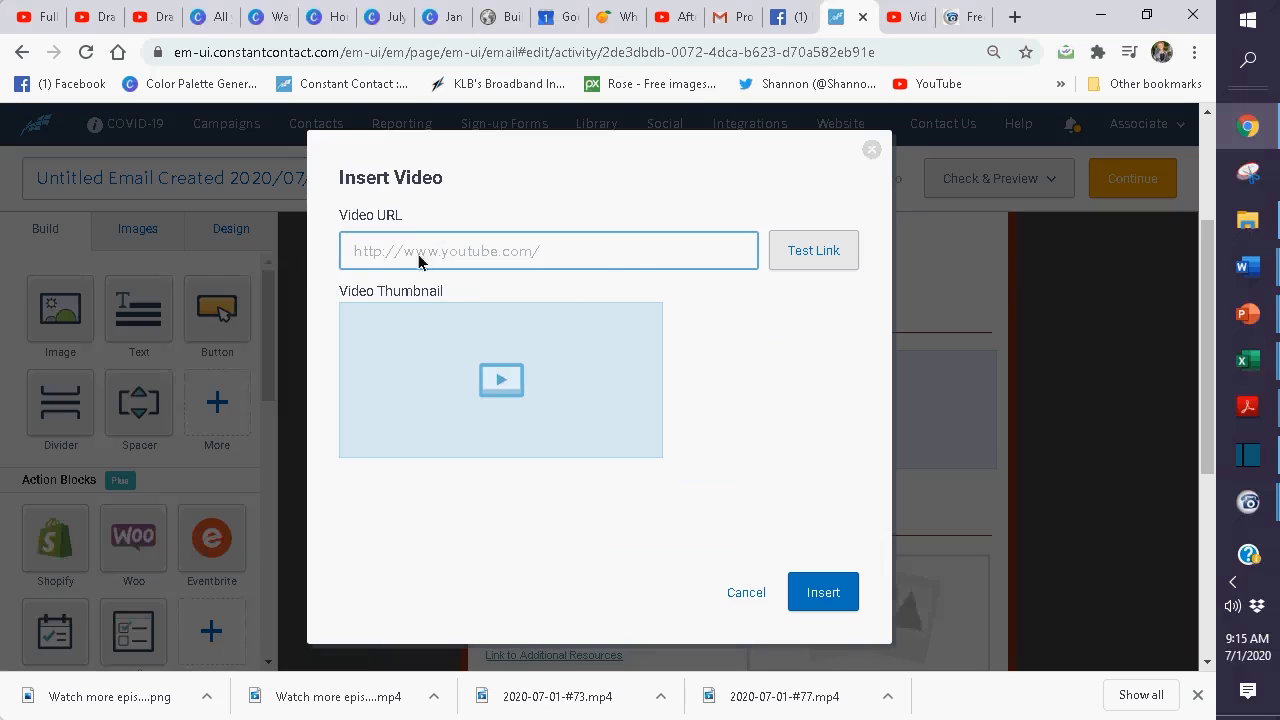
Switch to YouTube Studio and copy the link address of the video "Social Media Tips - Getting Them to Your Website"
left_click(894, 24)
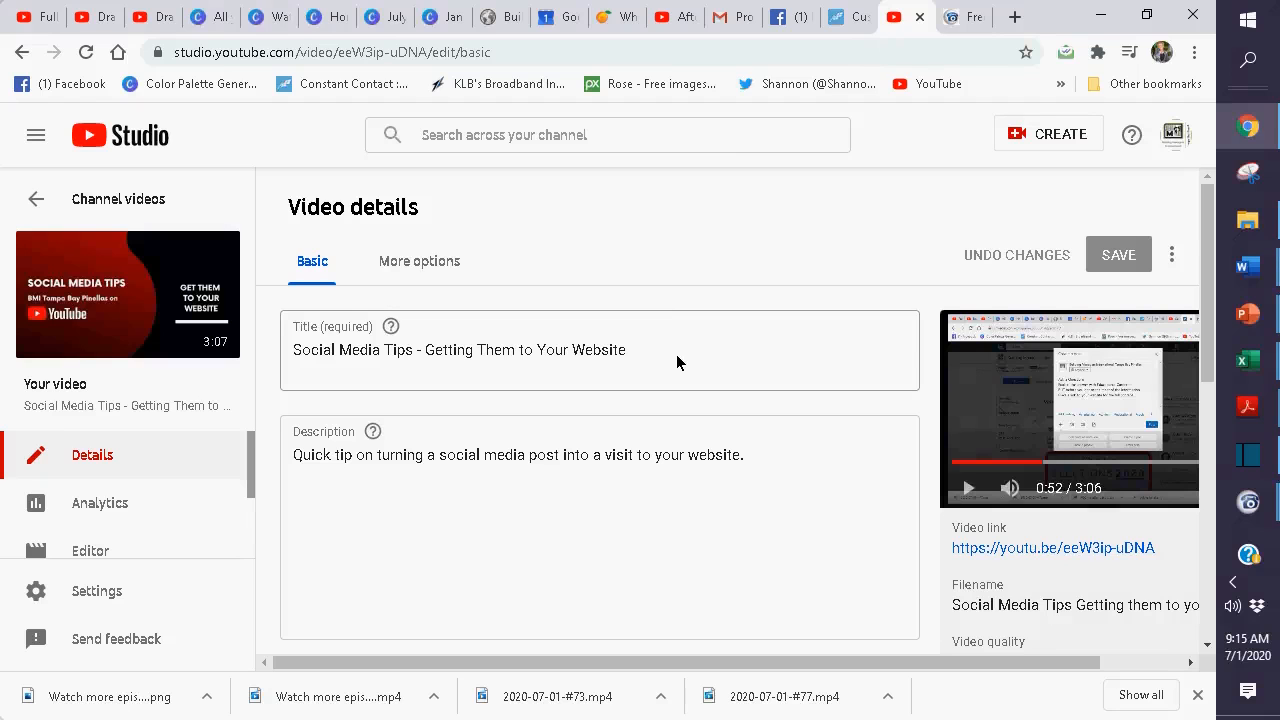
right_click(995, 553)
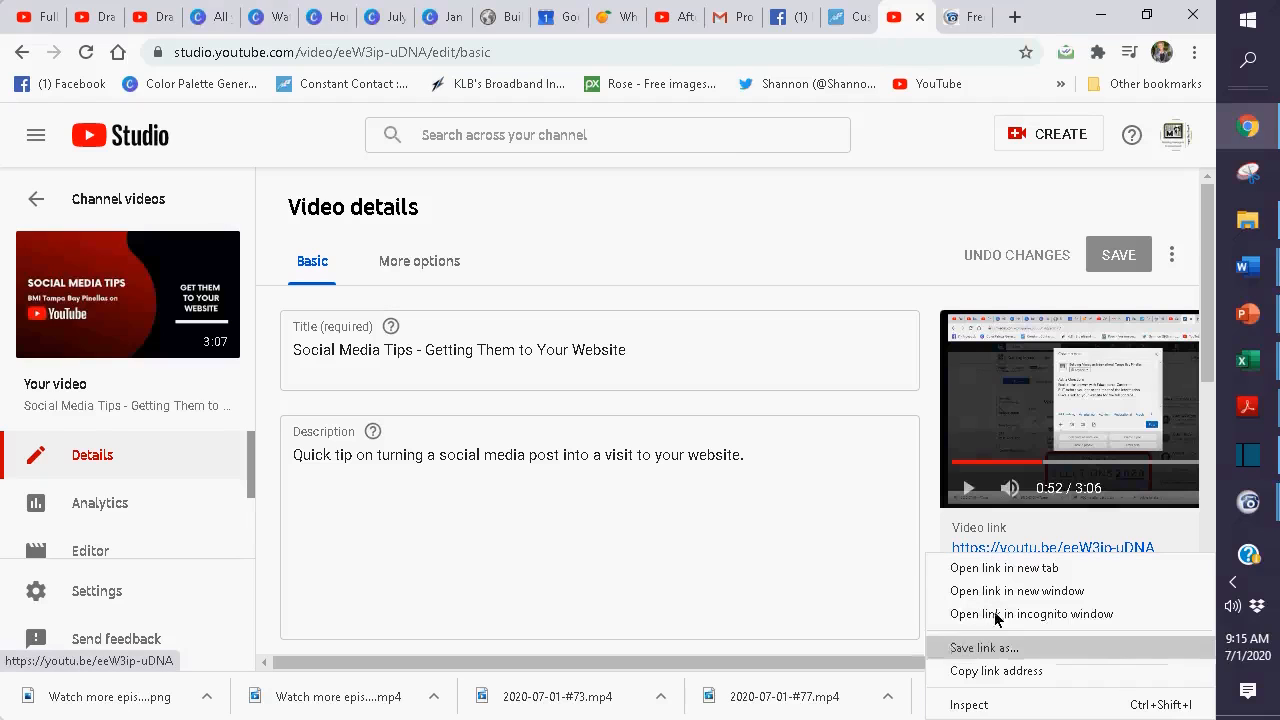
left_click(1005, 671)
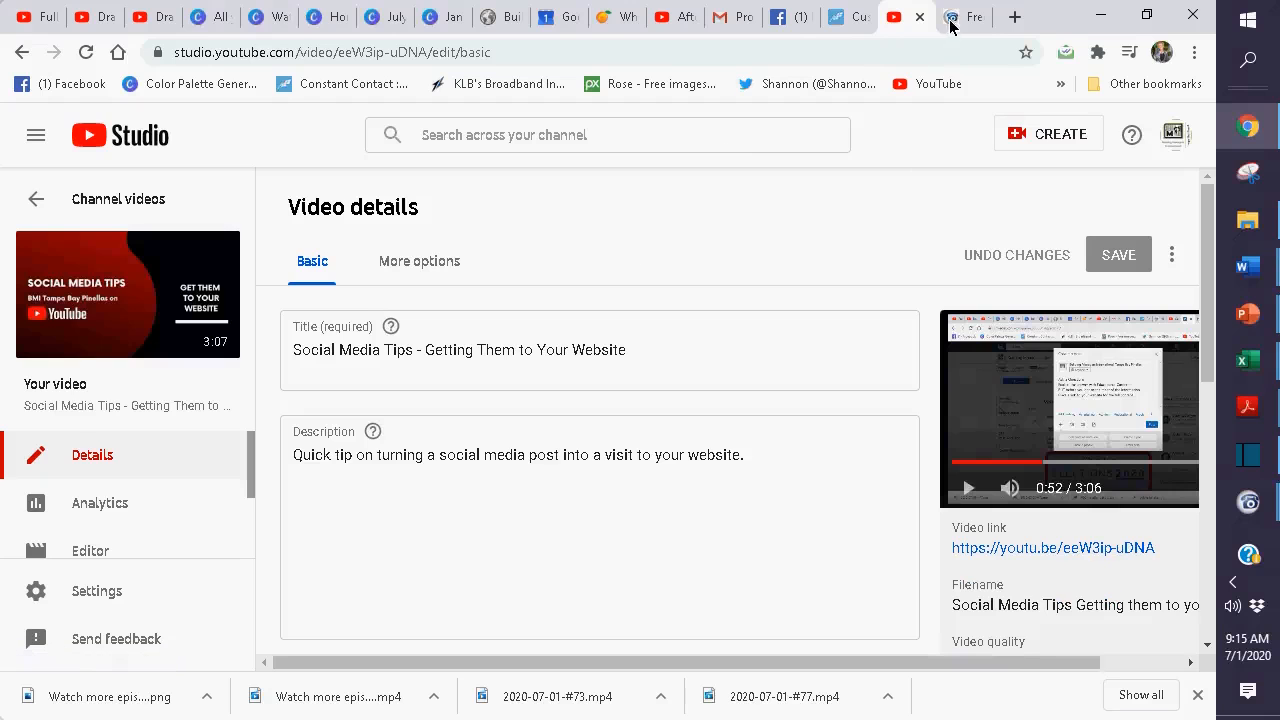
left_click(836, 24)
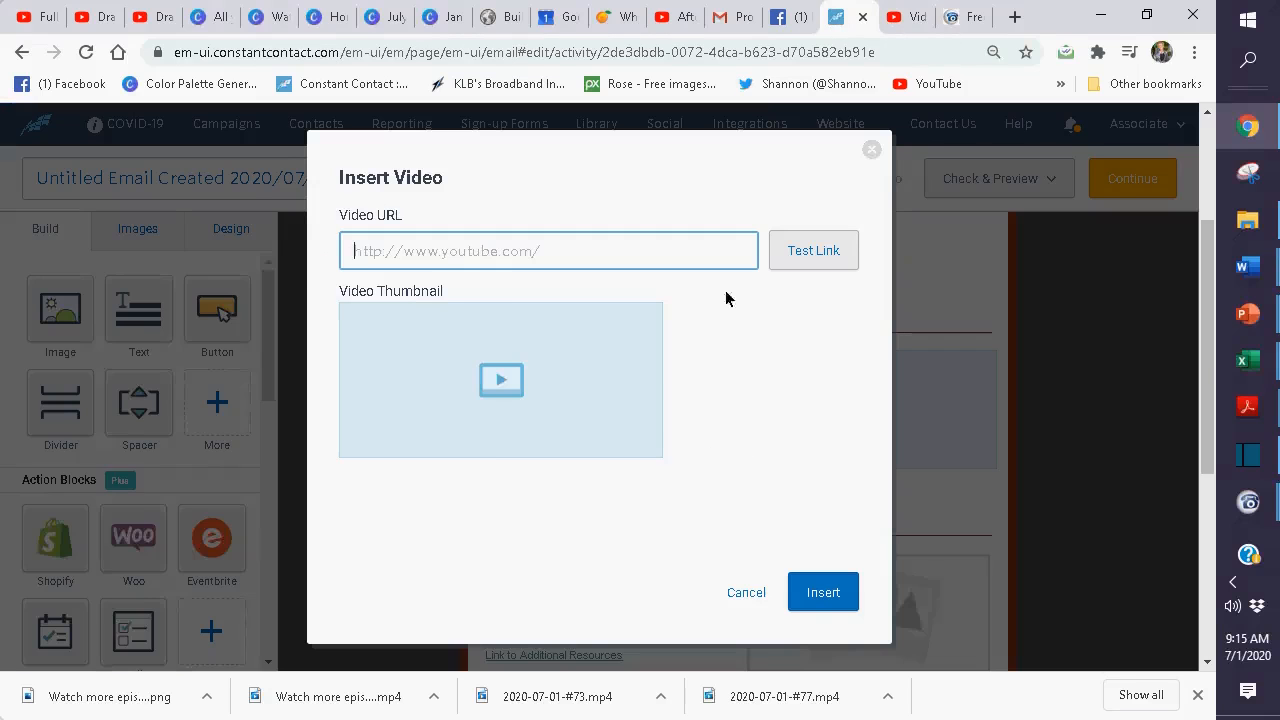
right_click(440, 255)
left_click(476, 398)
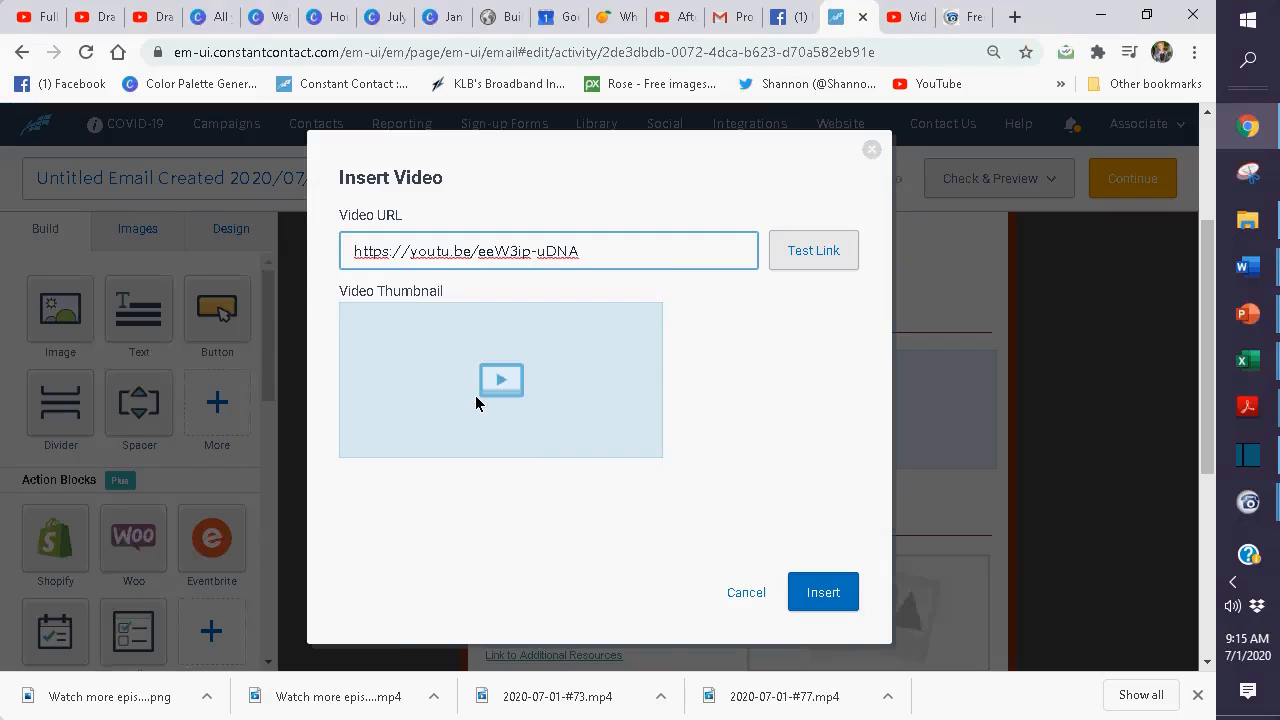
left_click(475, 395)
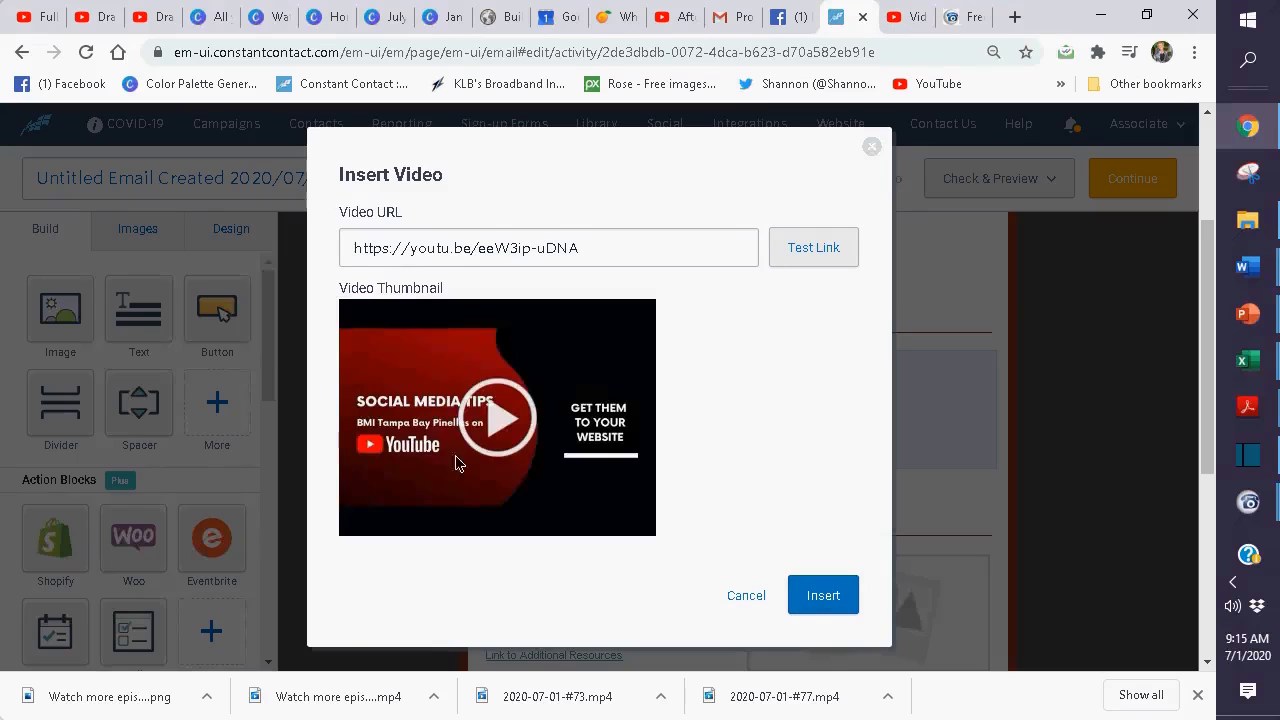
left_click(822, 595)
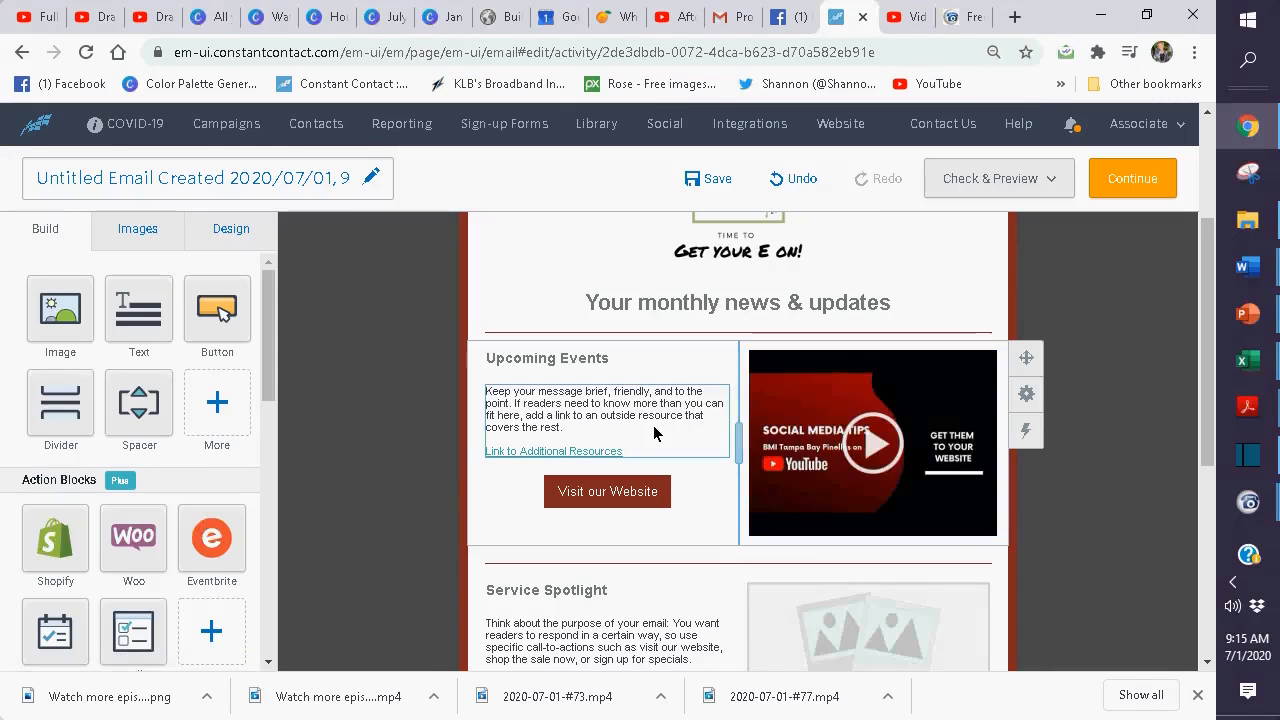
Replace the "Upcoming Events" heading with "BMI Service Provider Members"
left_click(624, 367)
left_click_drag(610, 360, 456, 358)
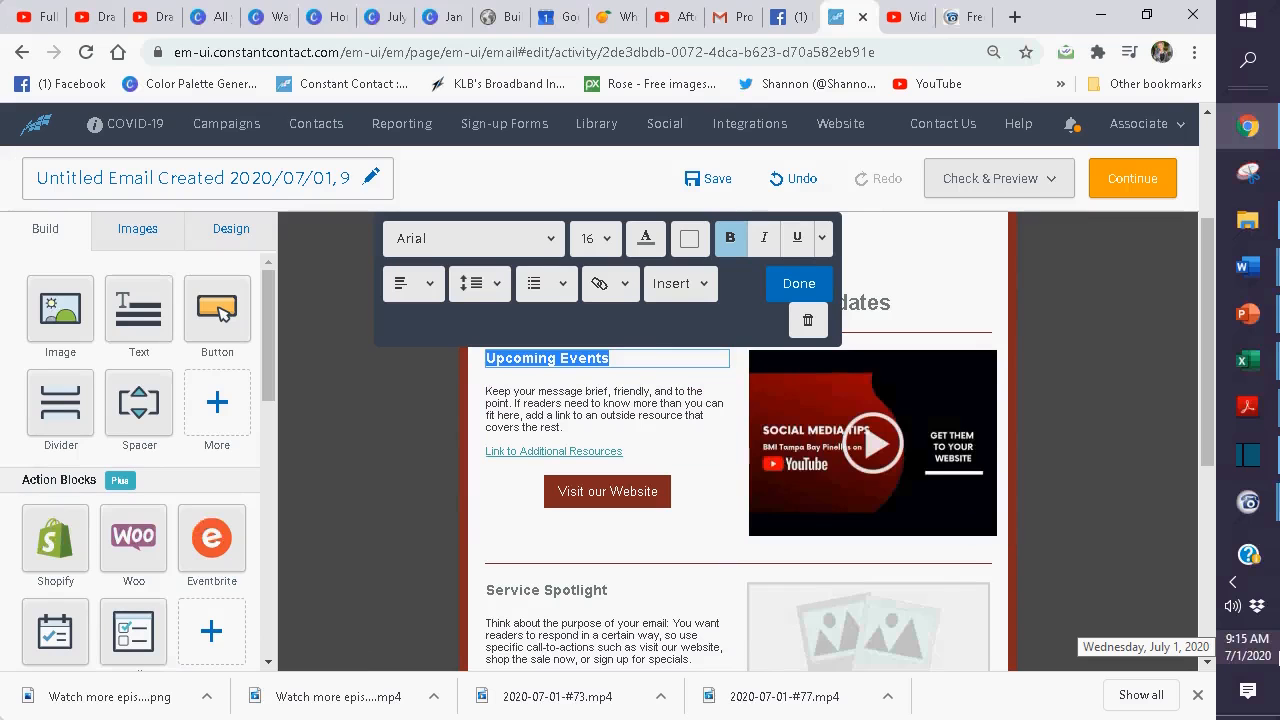
type("BMI")
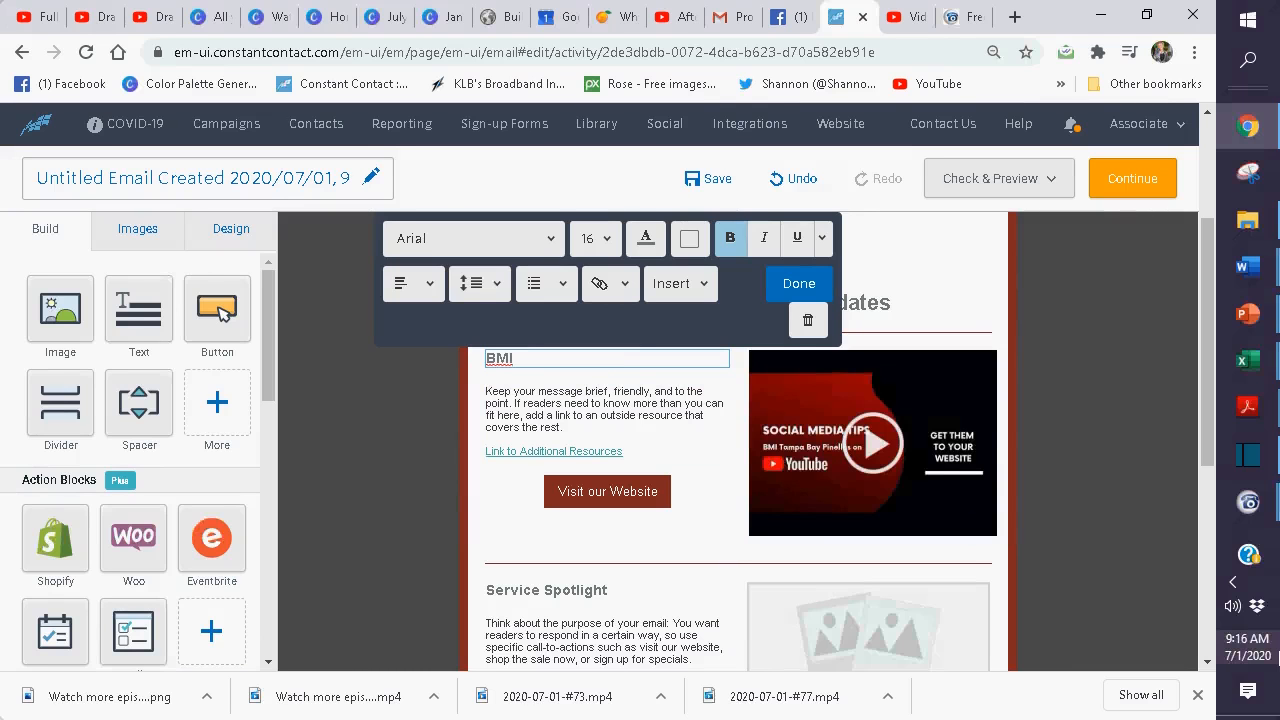
type("Mervice Provider Memb")
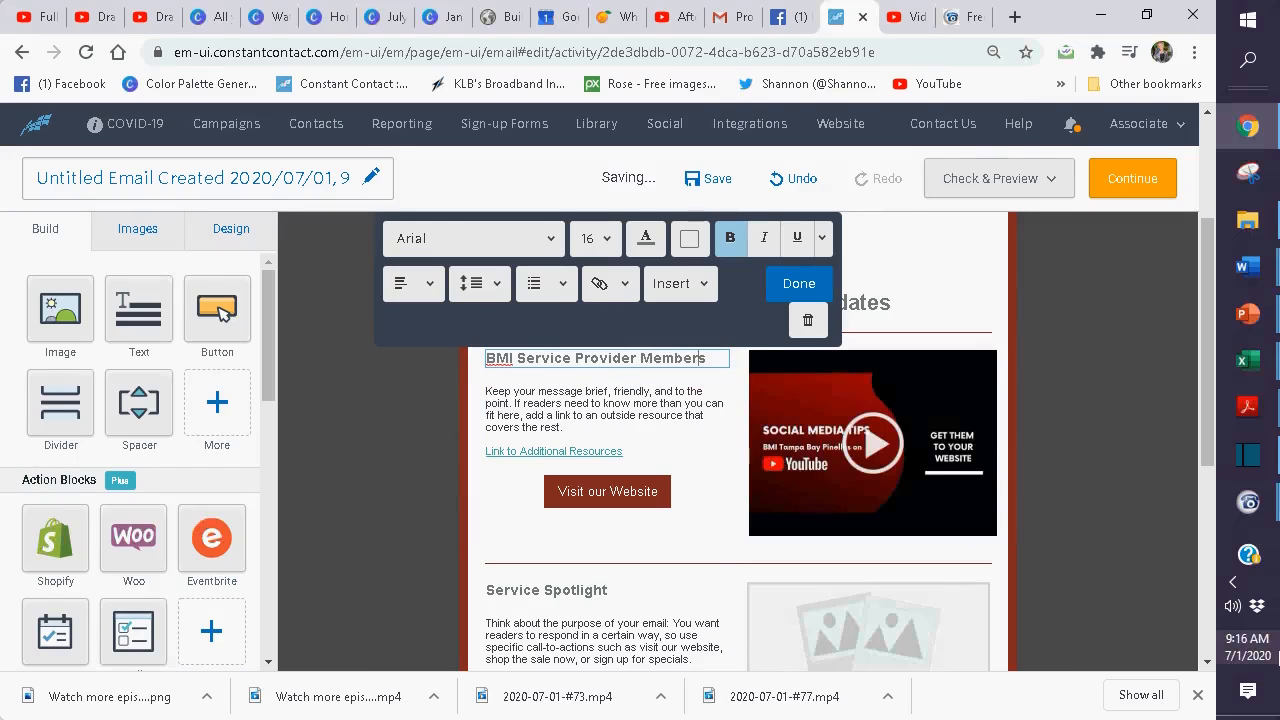
Replace "Service Provider" in the heading with "Associate" so it reads "BMI Associate Members"
left_click(659, 358)
key("BackSpace")
key("BackSpace")
key("BackSpace")
key("BackSpace")
key("BackSpace")
key("BackSpace")
key("BackSpace")
key("BackSpace")
key("BackSpace")
key("BackSpace")
key("BackSpace")
key("BackSpace")
key("BackSpace")
key("BackSpace")
key("BackSpace")
key("BackSpace")
key("BackSpace")
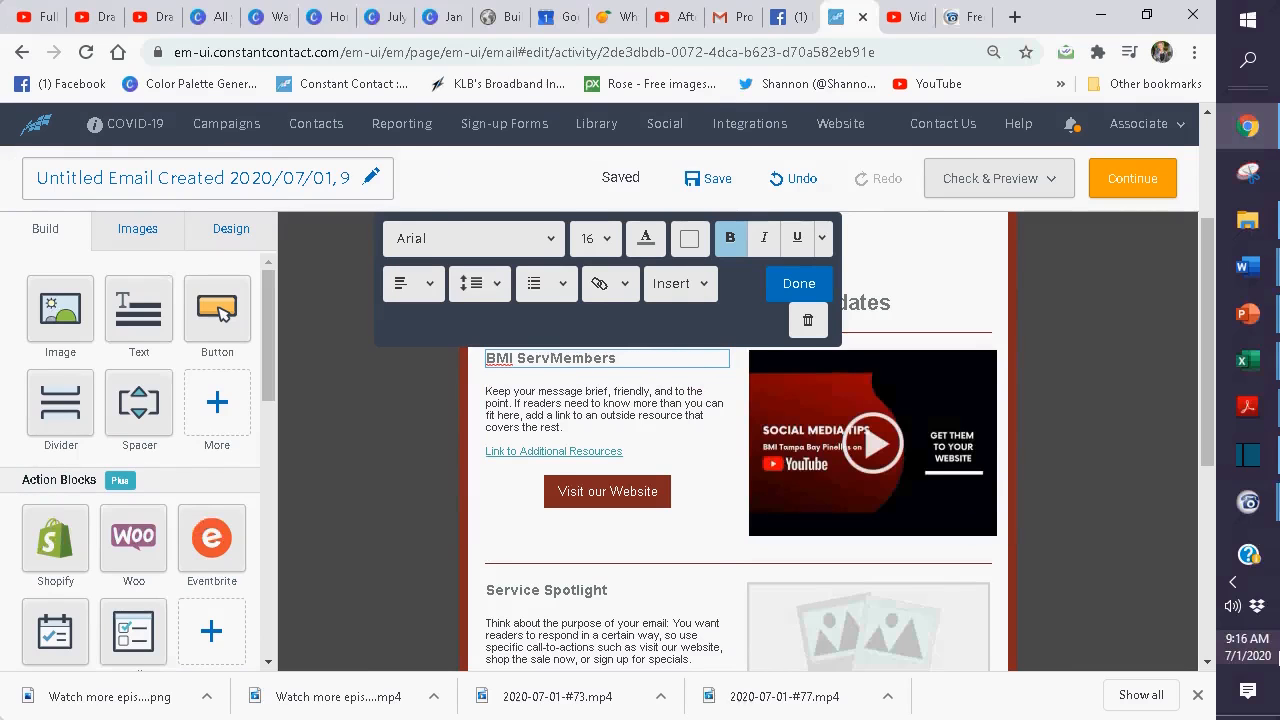
type("Associat")
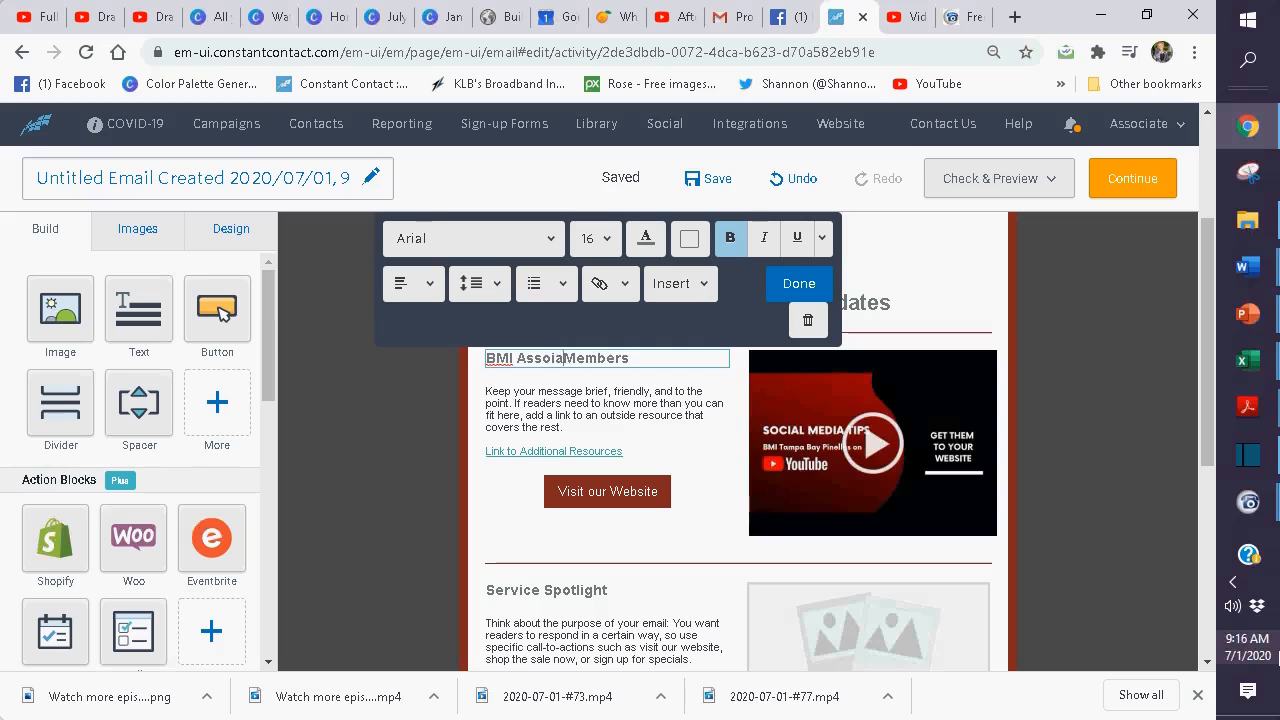
type("e")
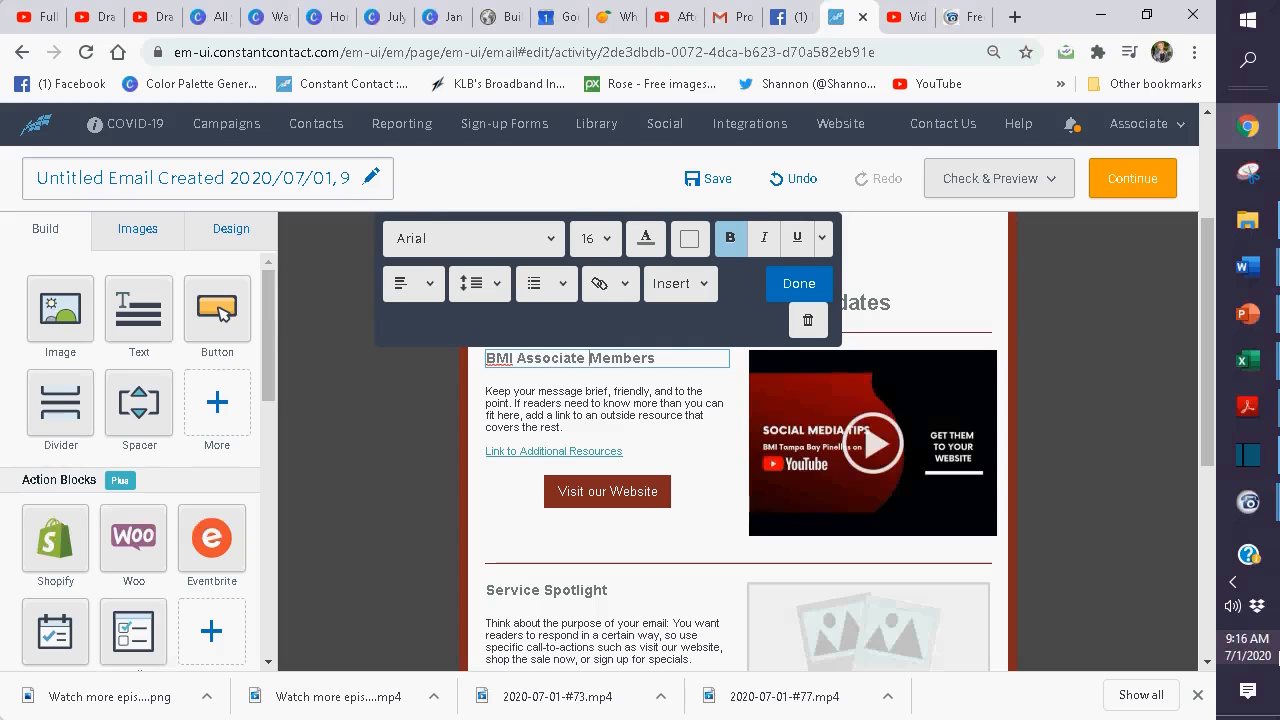
Replace the body paragraph and resources link under "BMI Associate Members" with "Testing dknzlbnbnlbnl"
left_click(657, 395)
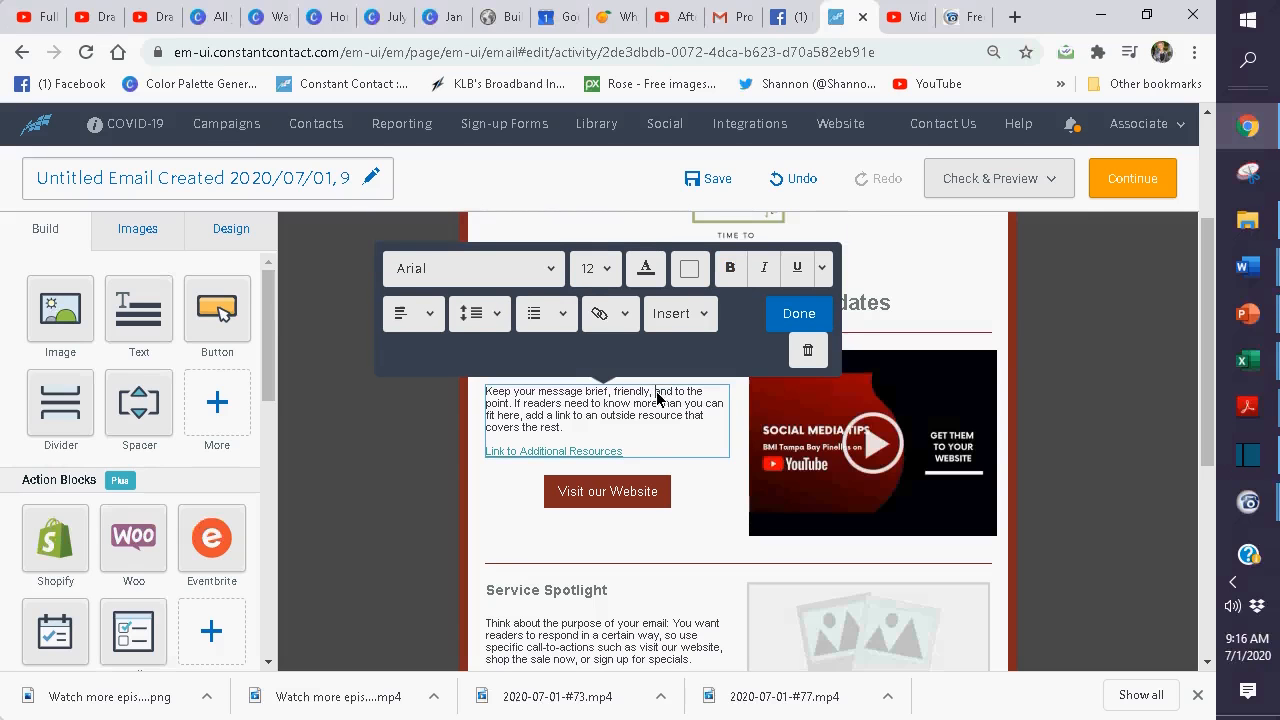
left_click_drag(640, 452, 483, 393)
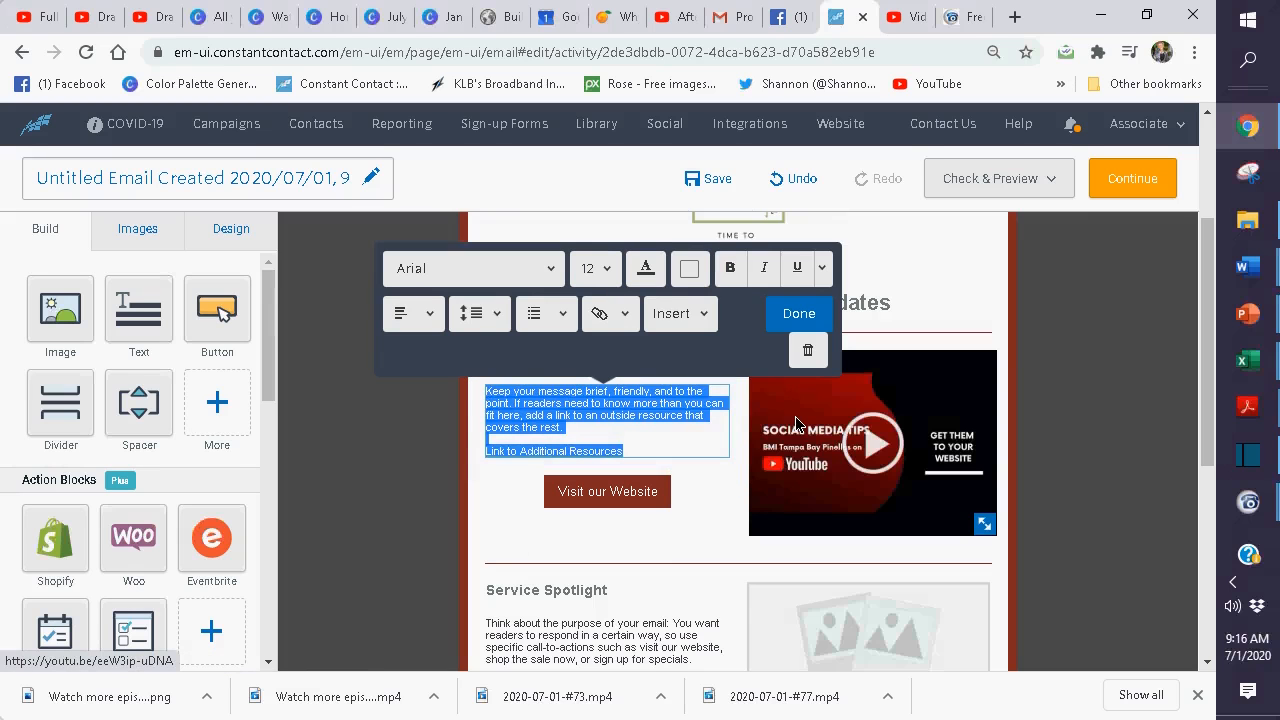
type("Testing dknzlbnbnlbnl")
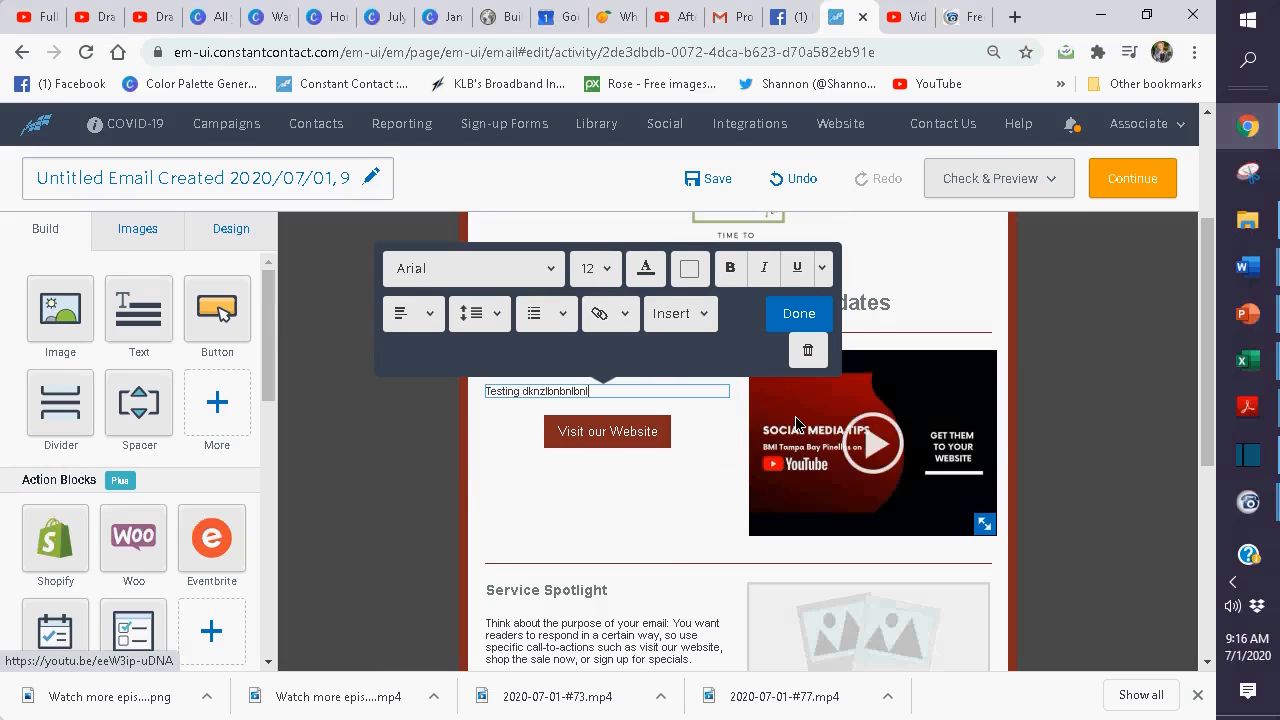
left_click(411, 463)
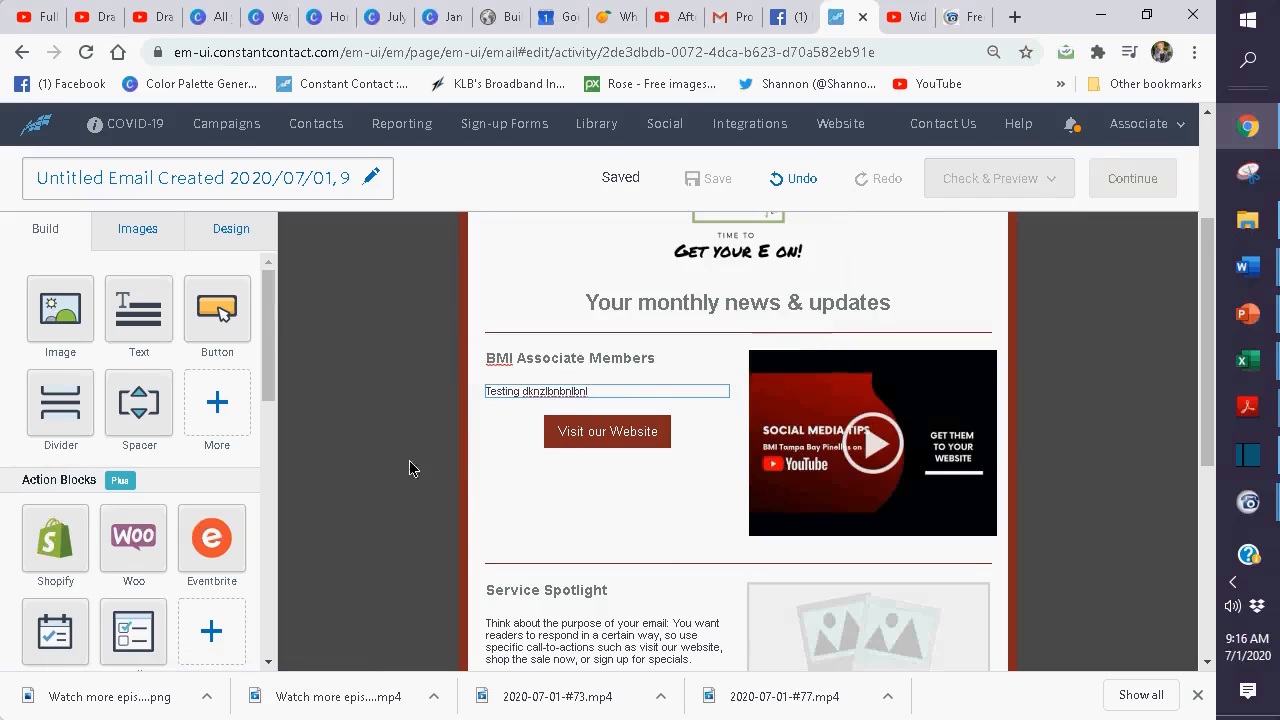
Delete the "Visit our Website" button and add the lines "nfgnf v" and "ngf f" below the Testing text
left_click(617, 443)
left_click(733, 386)
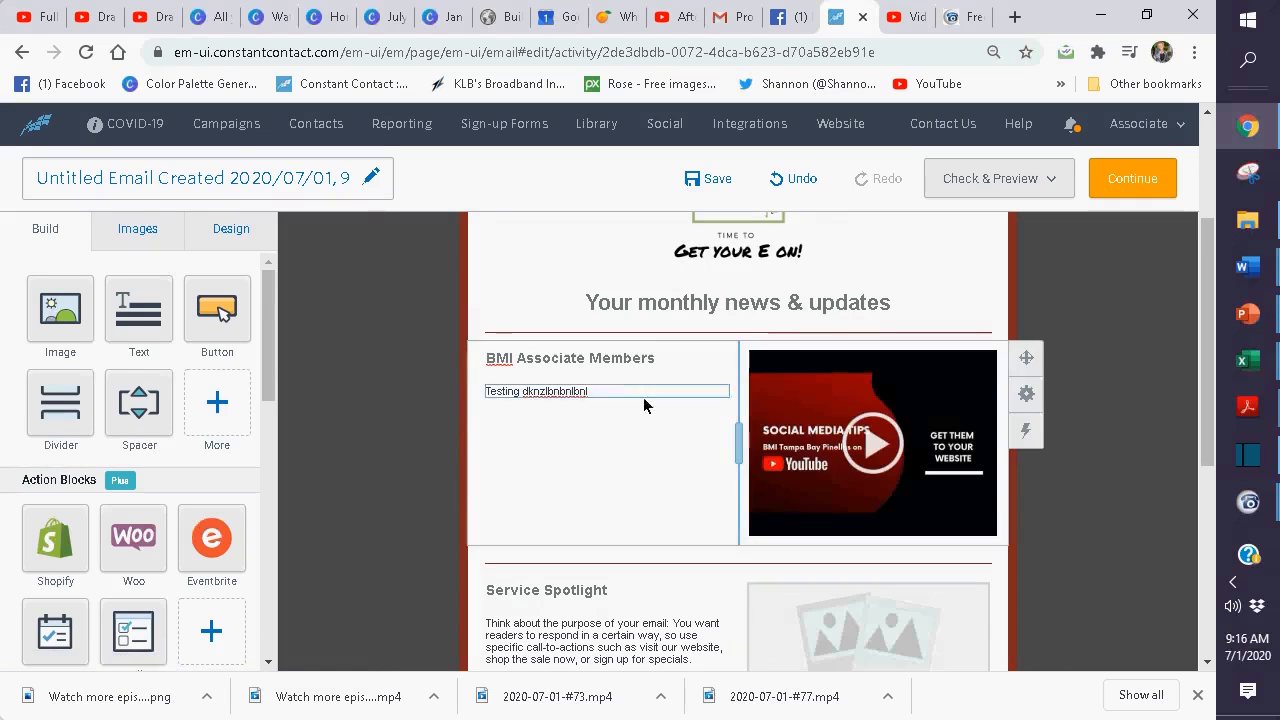
left_click(600, 397)
key("Return")
type("nfgnf v")
key("Return")
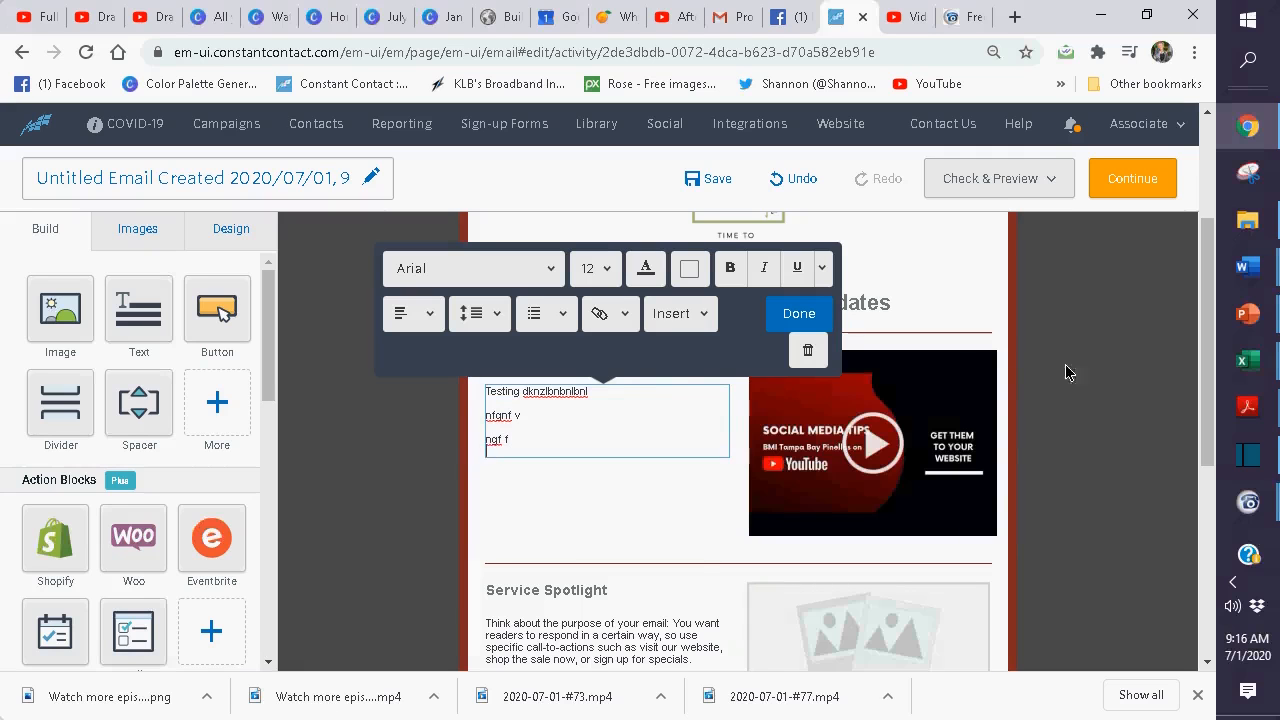
left_click(1066, 401)
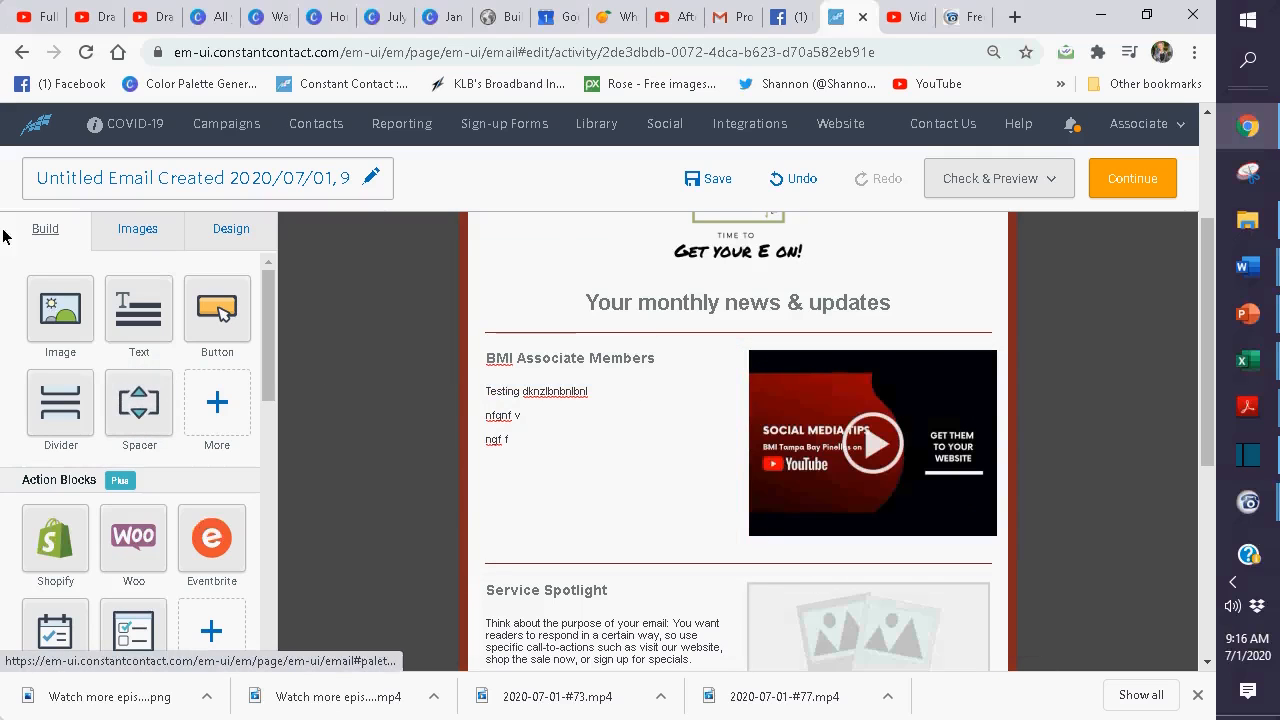
Insert a Spacer with a height of 40 above the "BMI Associate Members" heading
left_click_drag(147, 424, 562, 366)
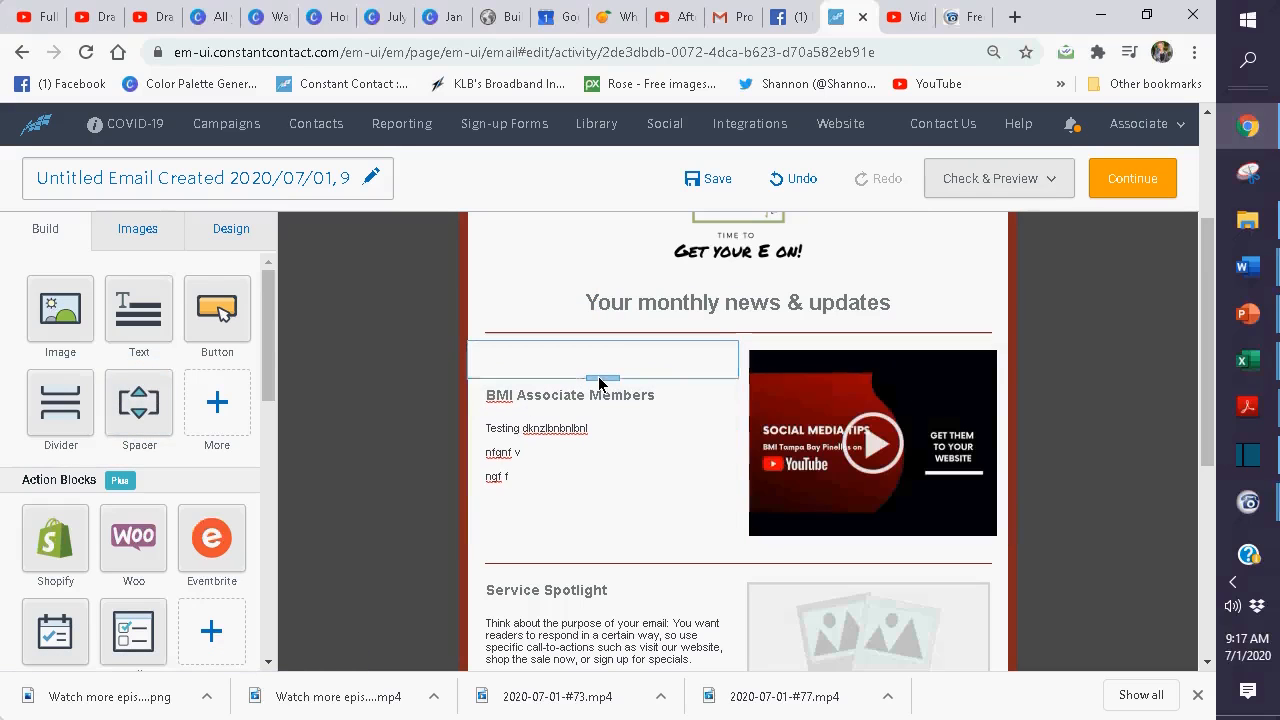
left_click(594, 377)
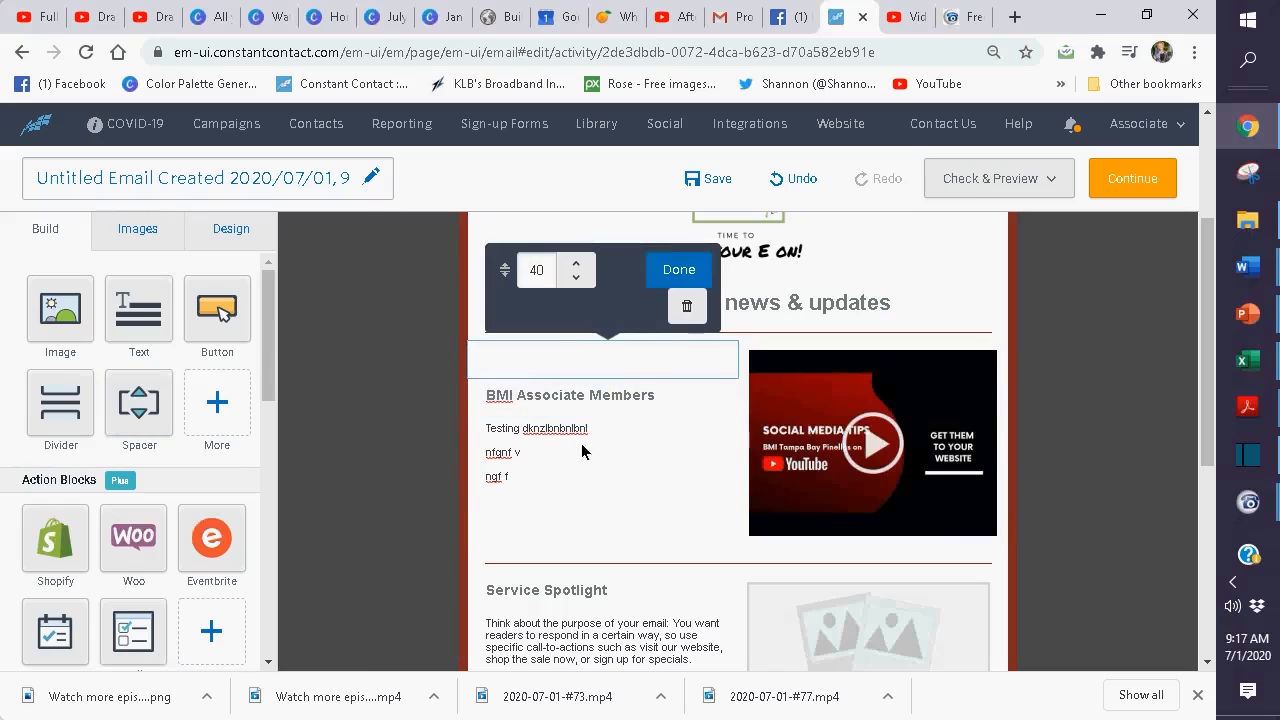
left_click(1087, 418)
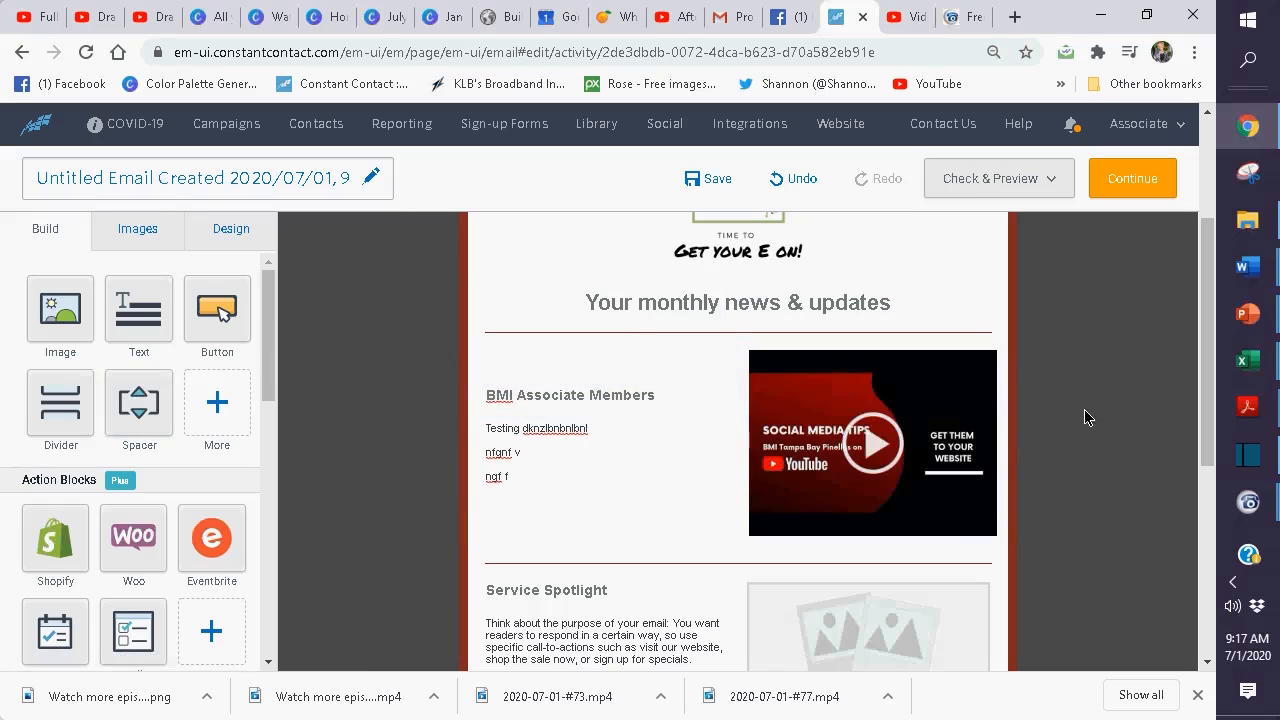
Set the font color of the whole "BMI Associate Members" heading to the dark brick red
left_click(684, 396)
left_click_drag(687, 396, 563, 396)
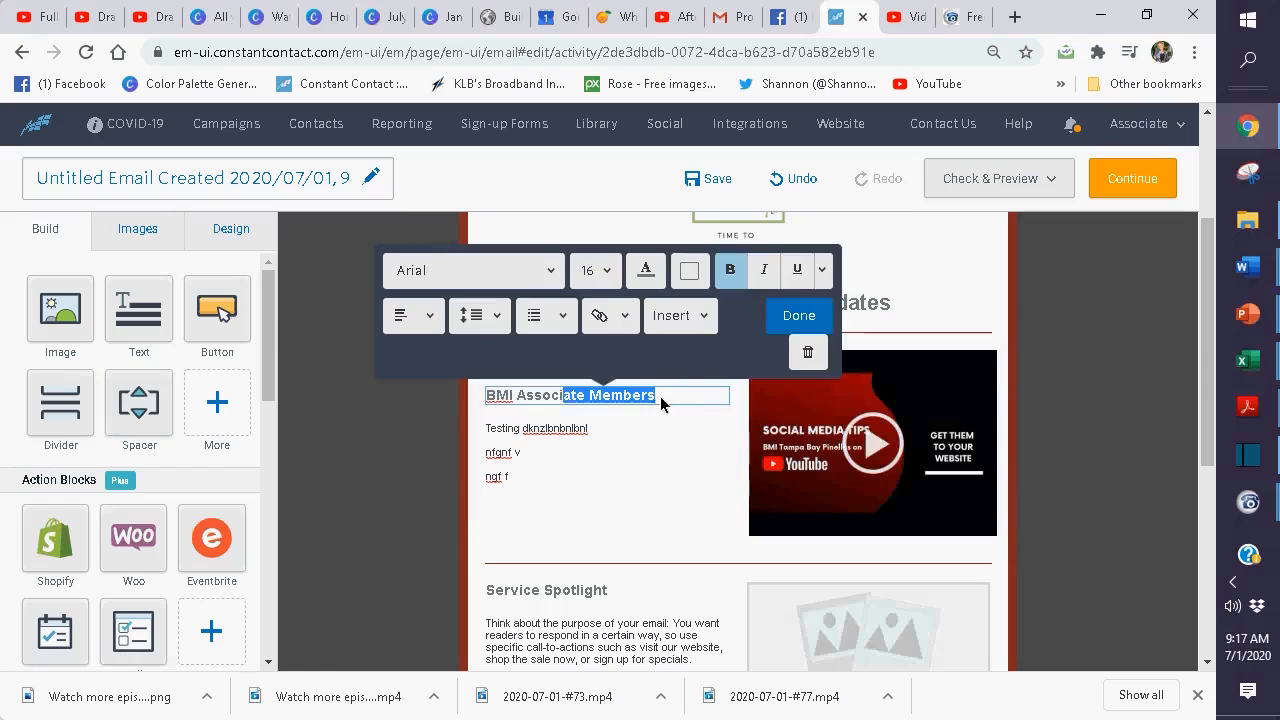
triple_click(688, 400)
left_click(655, 270)
left_click(714, 378)
left_click(1069, 422)
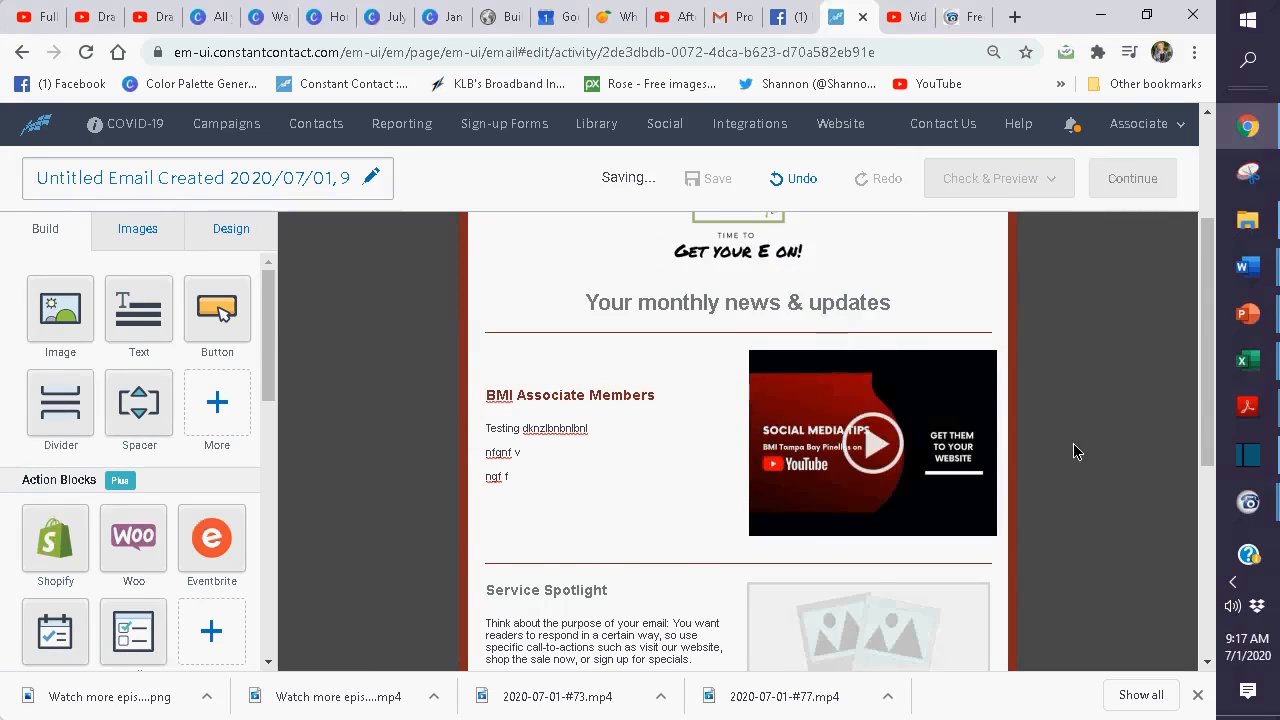
Change the font of all three text lines under "BMI Associate Members" to Libre Baskerville
scroll(1073, 446, "down", 1)
left_click(518, 356)
triple_click(513, 373)
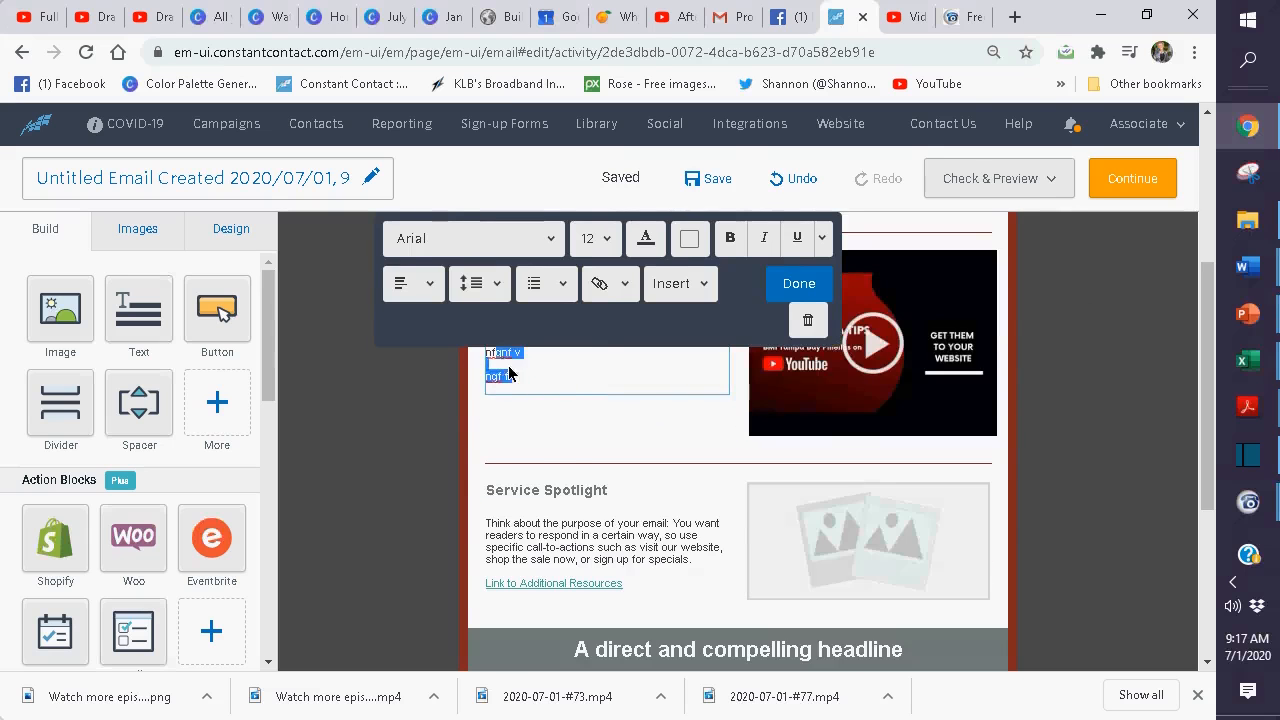
scroll(514, 373, "up", 1)
triple_click(498, 478)
left_click_drag(498, 478, 443, 409)
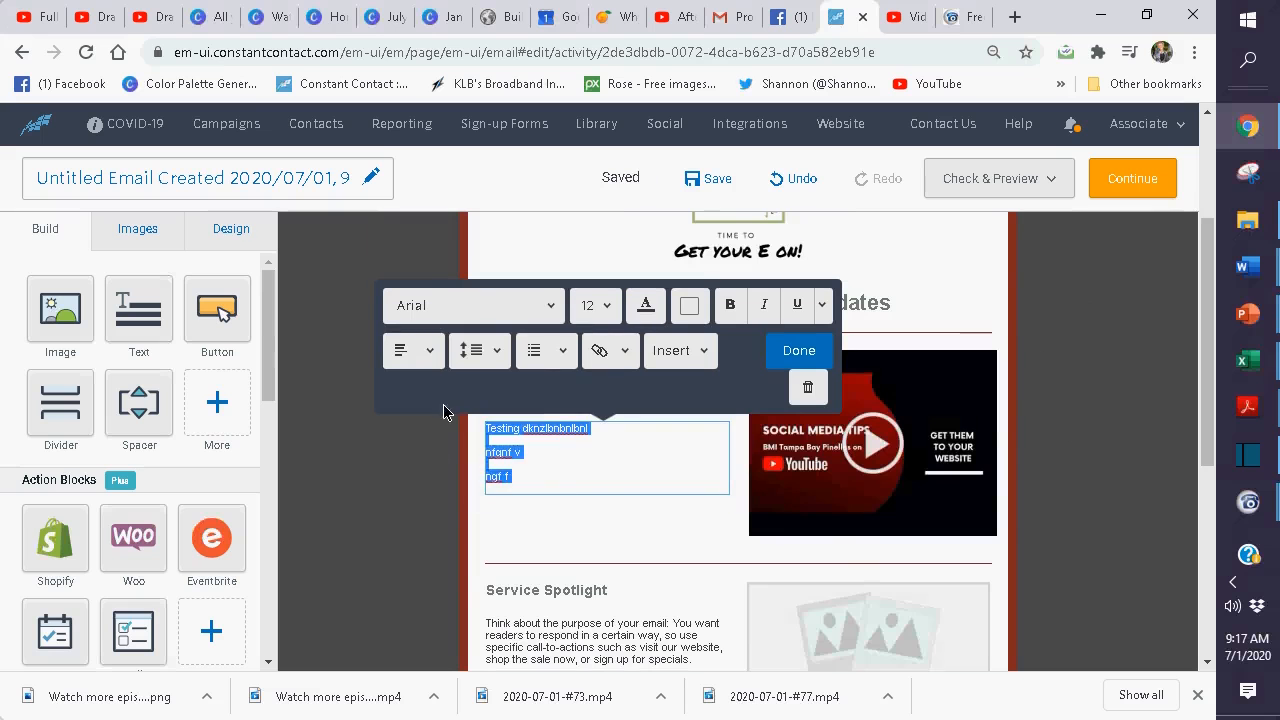
left_click(549, 305)
scroll(491, 428, "down", 3)
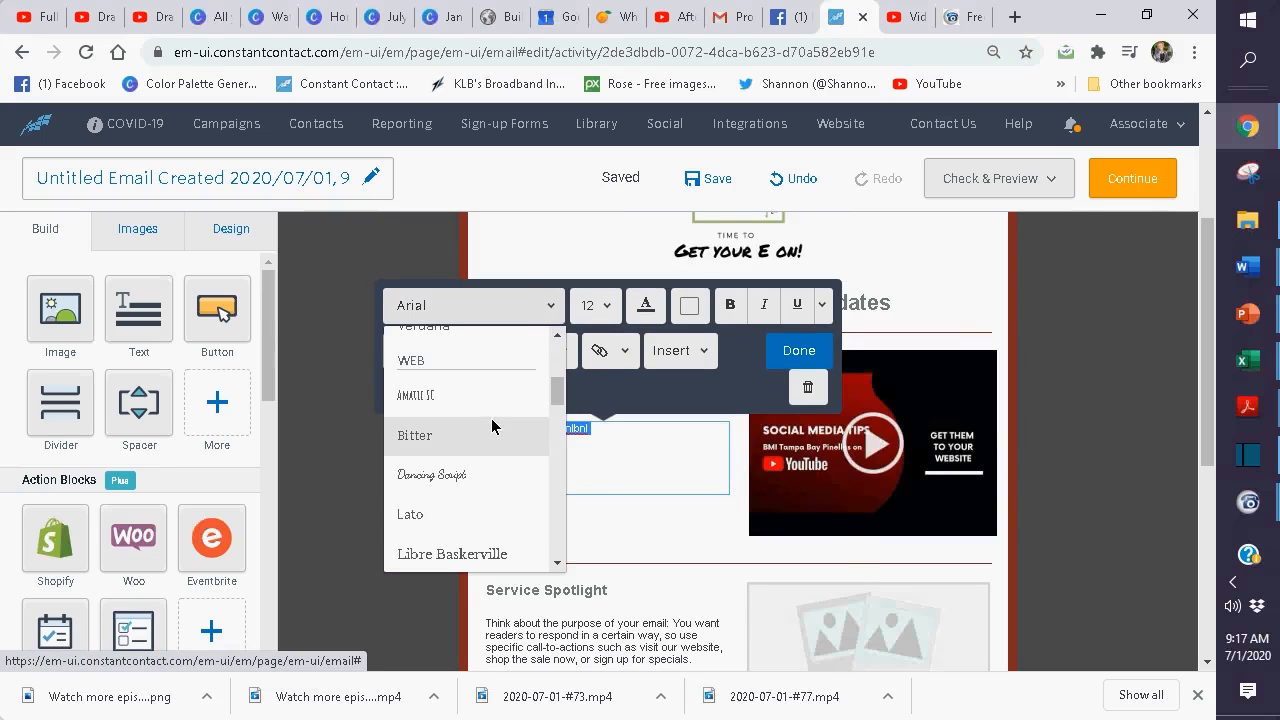
scroll(491, 428, "down", 2)
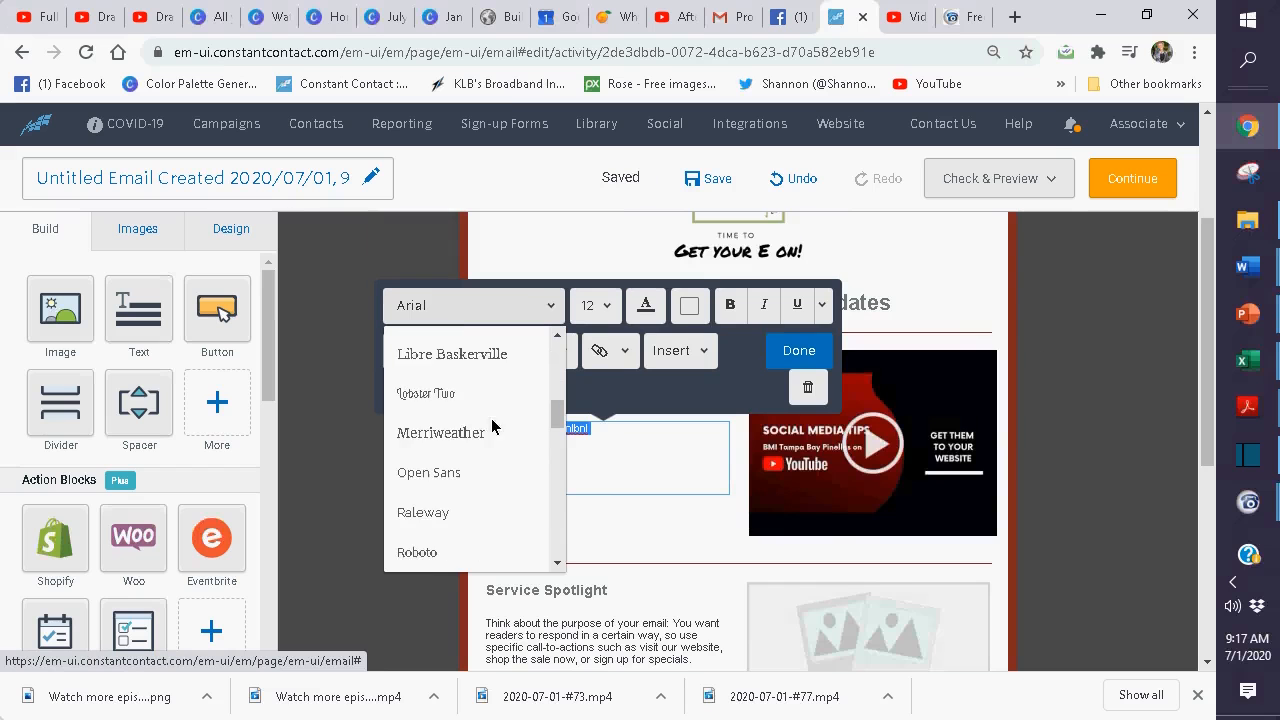
left_click(475, 345)
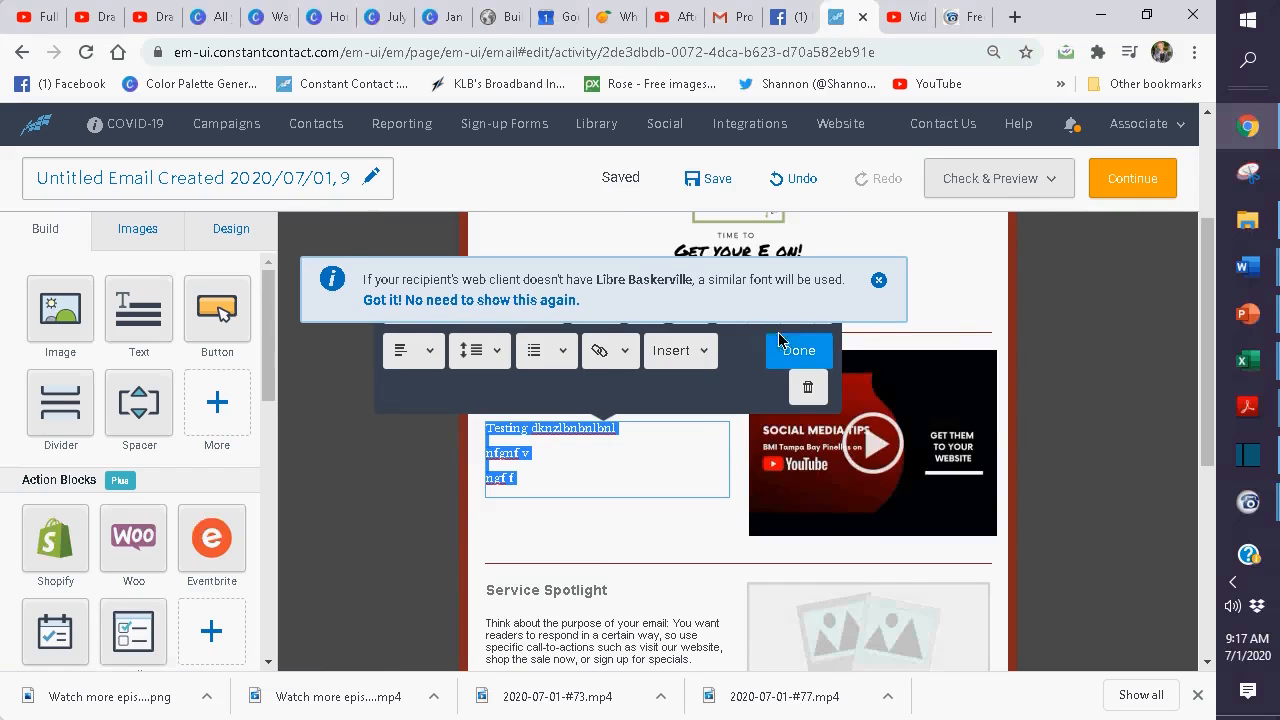
left_click(544, 486)
left_click(432, 497)
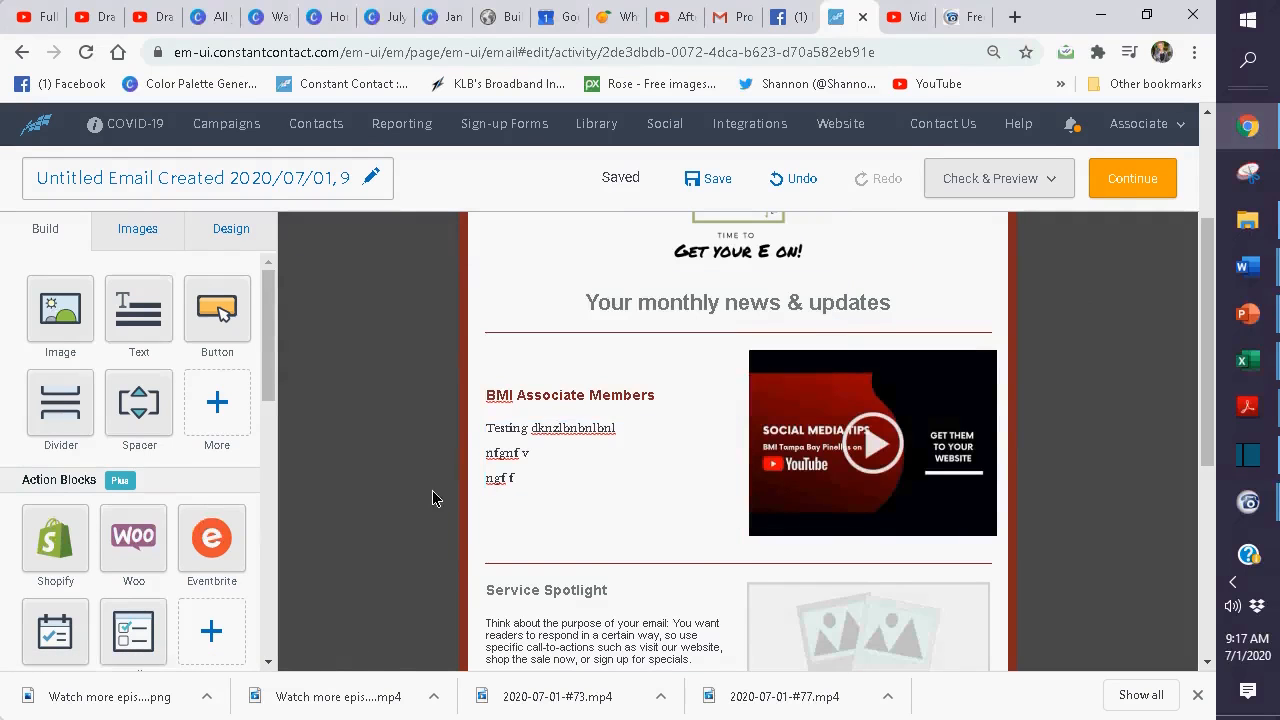
left_click(550, 484)
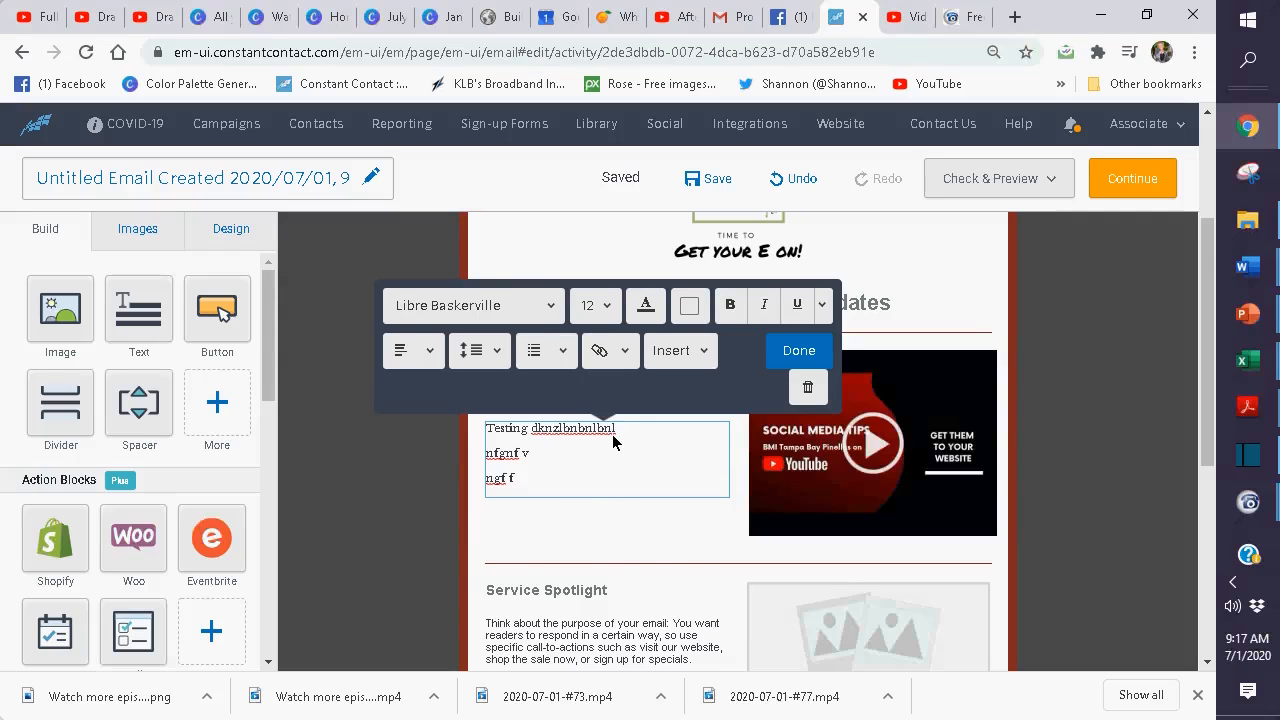
scroll(613, 442, "down", 1)
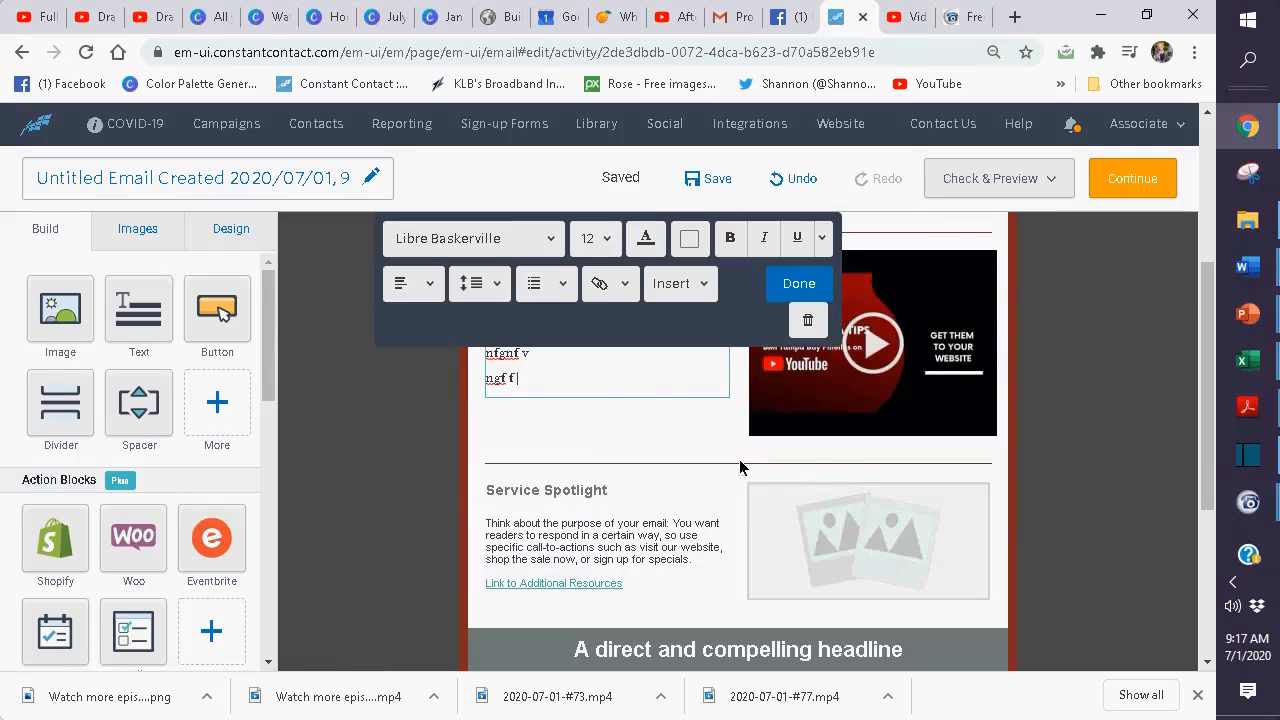
scroll(732, 464, "up", 3)
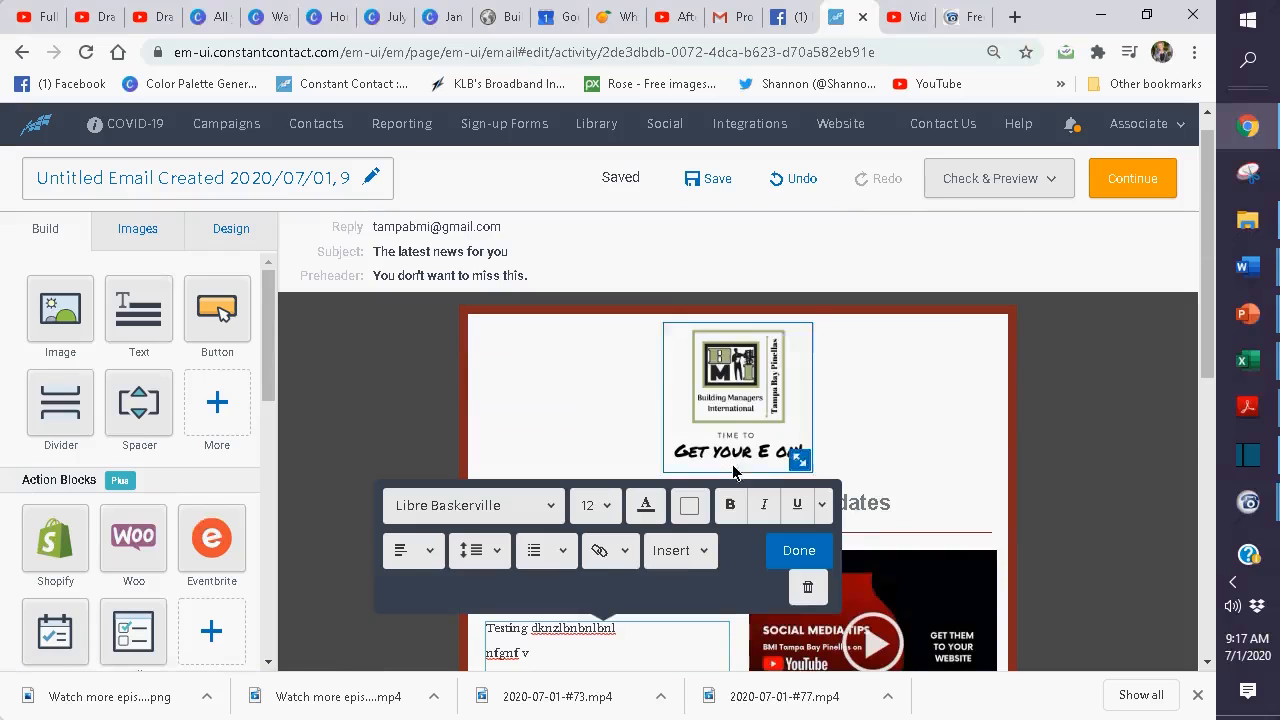
left_click(1017, 376)
Delete the "Service Spotlight" layout and the "Feature Heading" layout with its placeholder image
scroll(1036, 435, "down", 2)
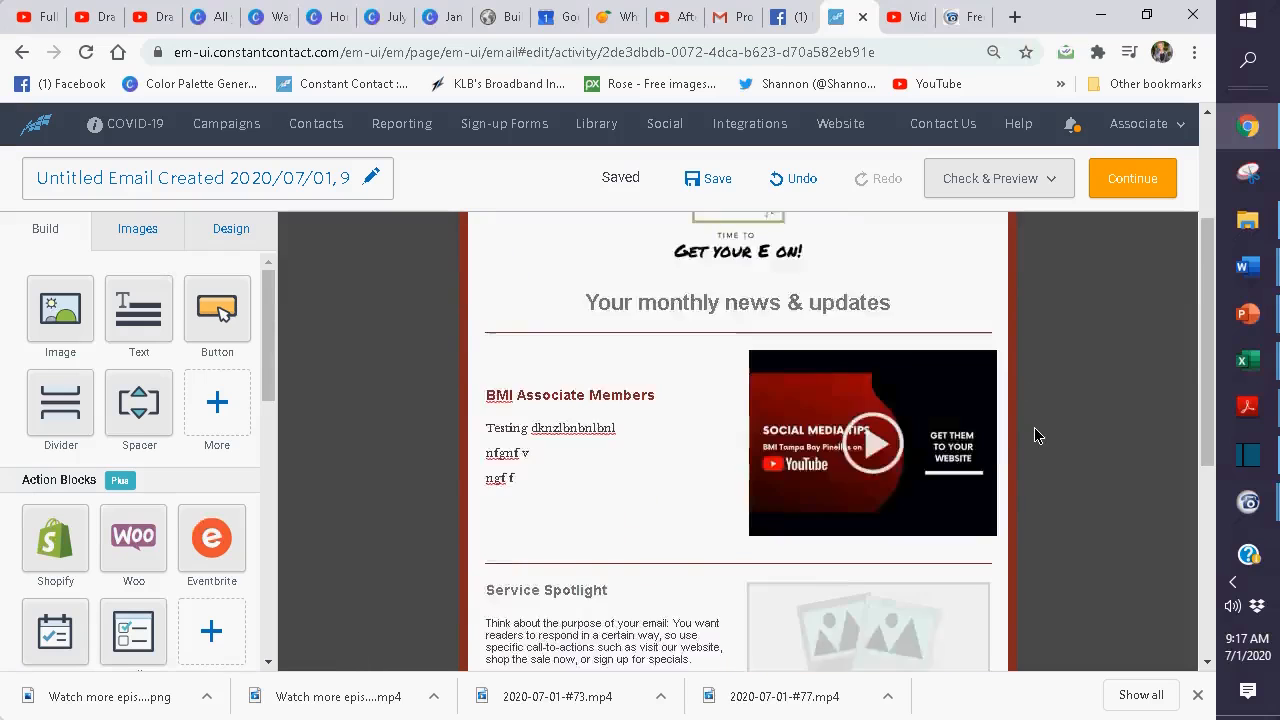
scroll(1036, 435, "down", 2)
mouse_move(1007, 435)
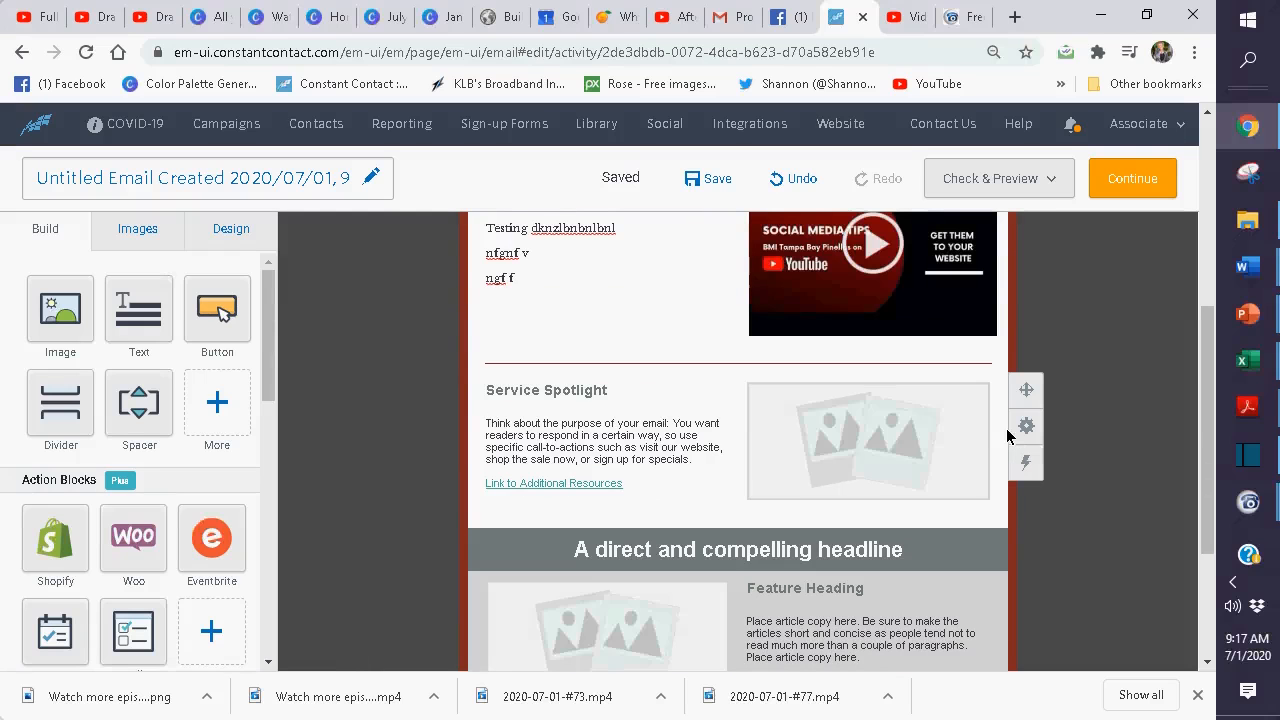
left_click(1026, 426)
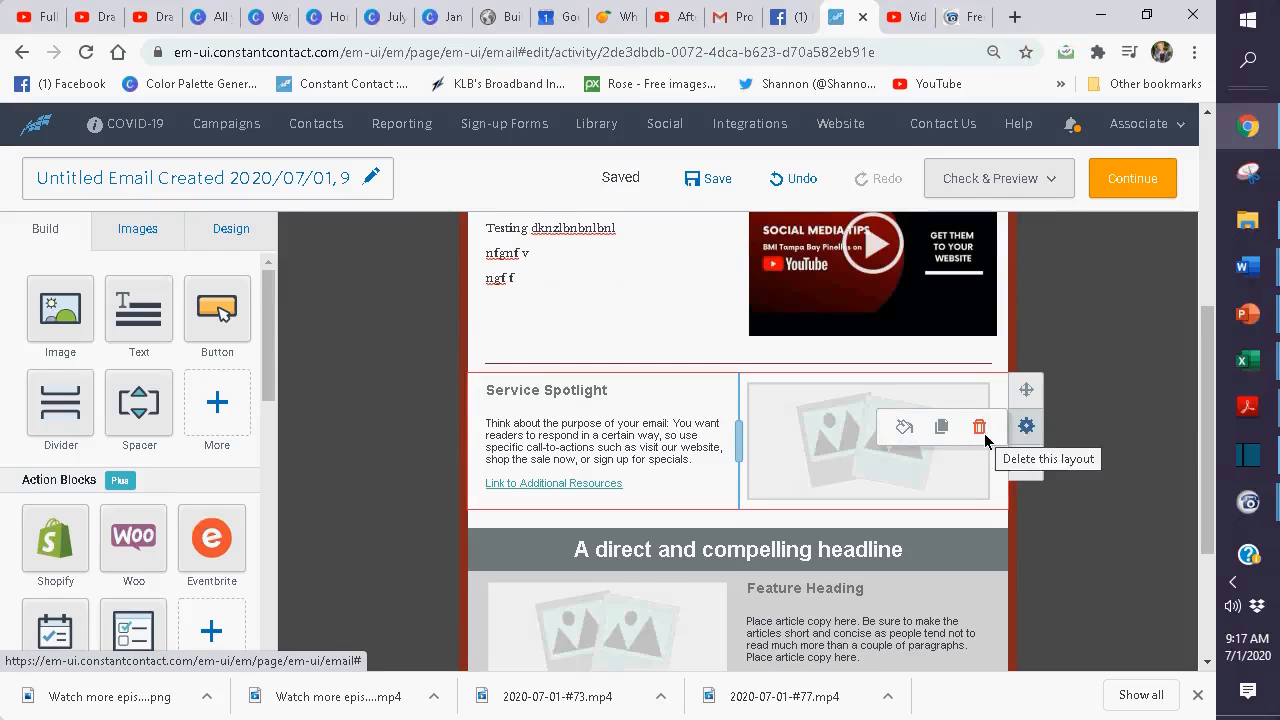
left_click(979, 428)
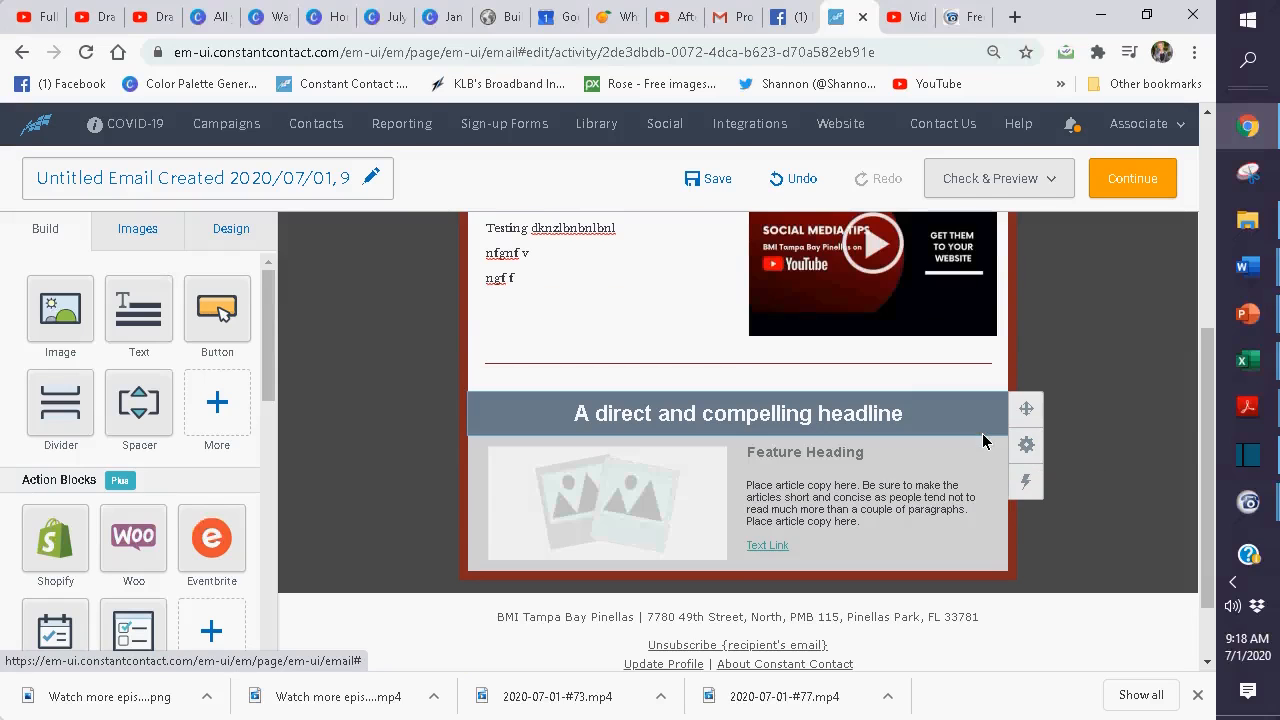
left_click(1025, 488)
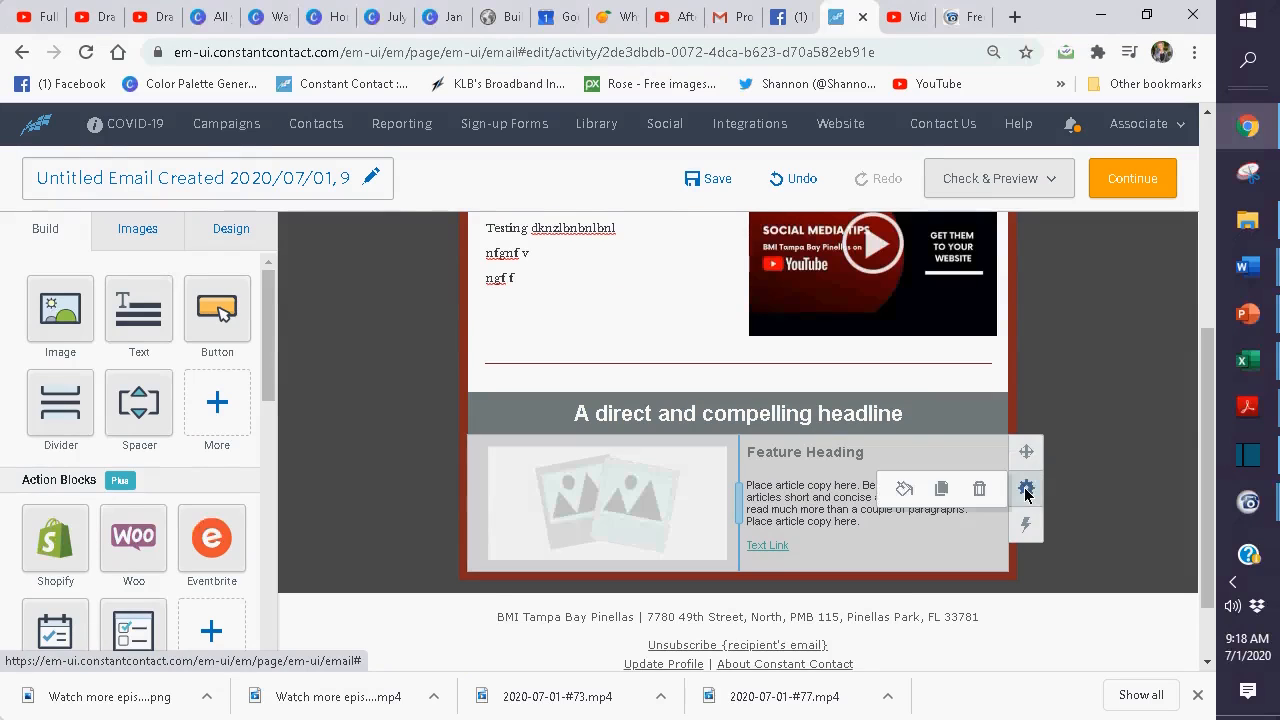
left_click(979, 488)
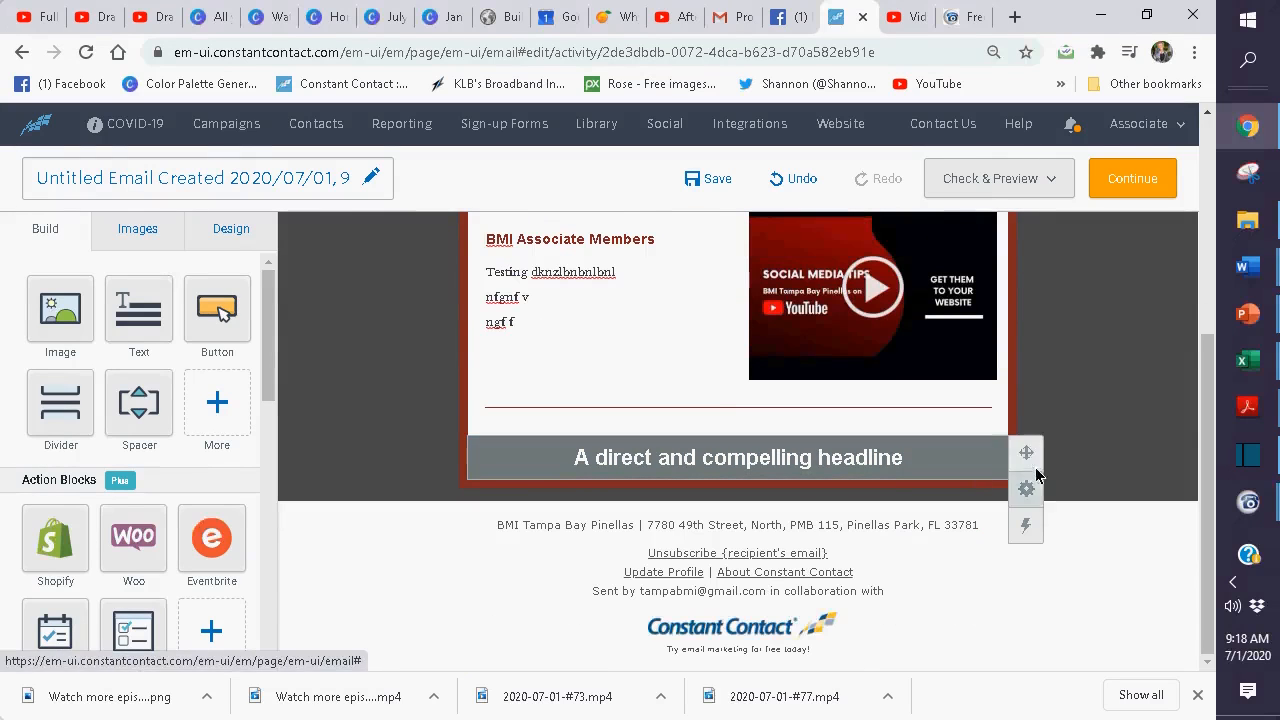
Insert the text layout with a colored background directly below the "Your monthly news & updates" heading
scroll(752, 450, "up", 3)
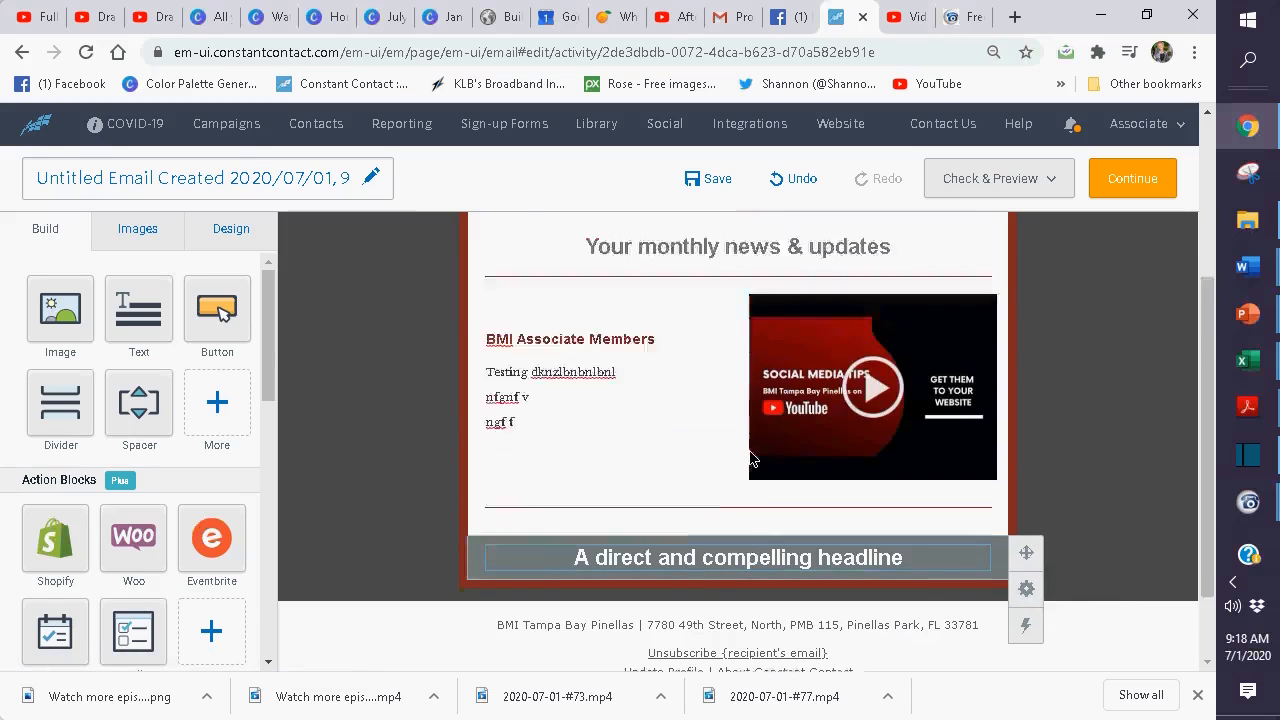
scroll(752, 458, "down", 2)
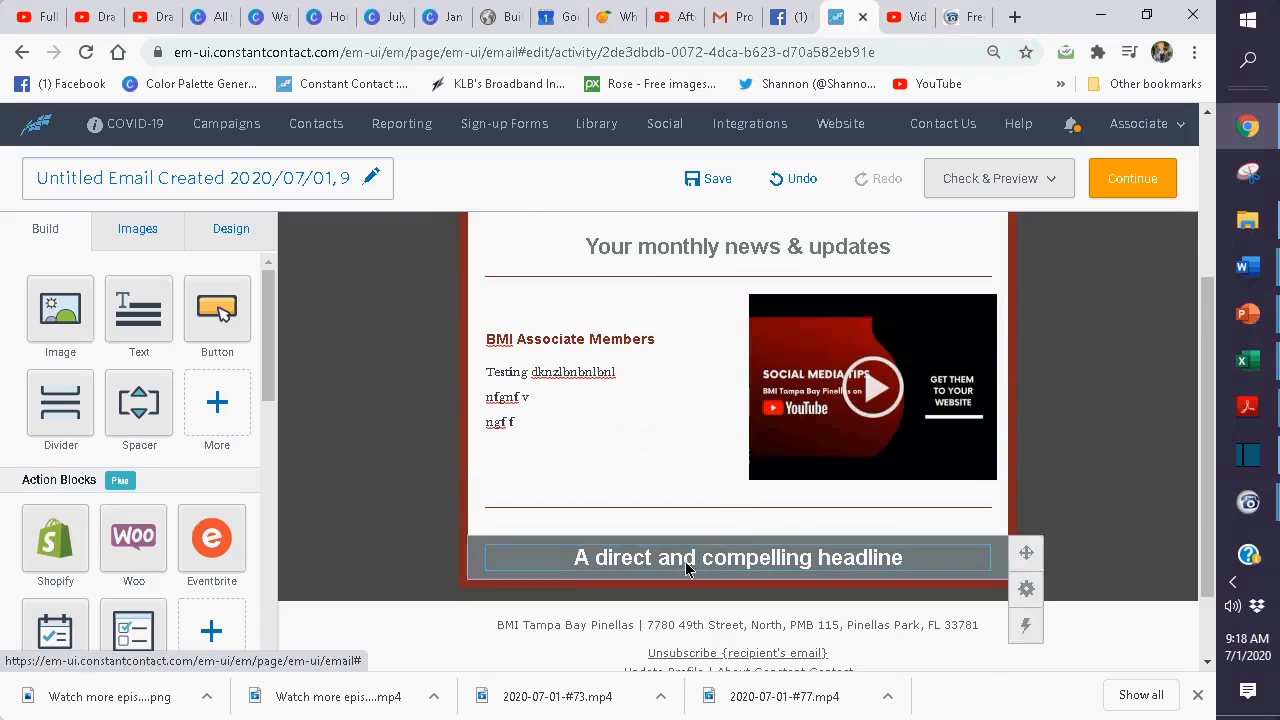
scroll(746, 606, "up", 3)
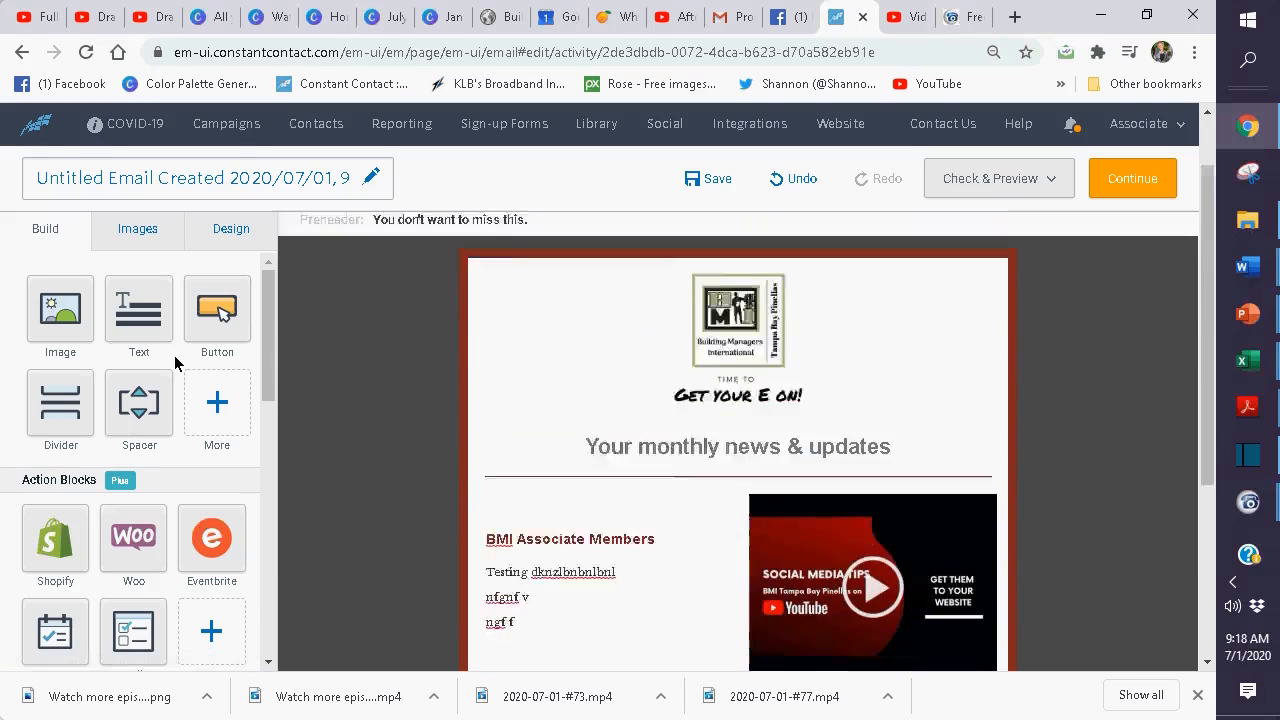
scroll(175, 364, "down", 1)
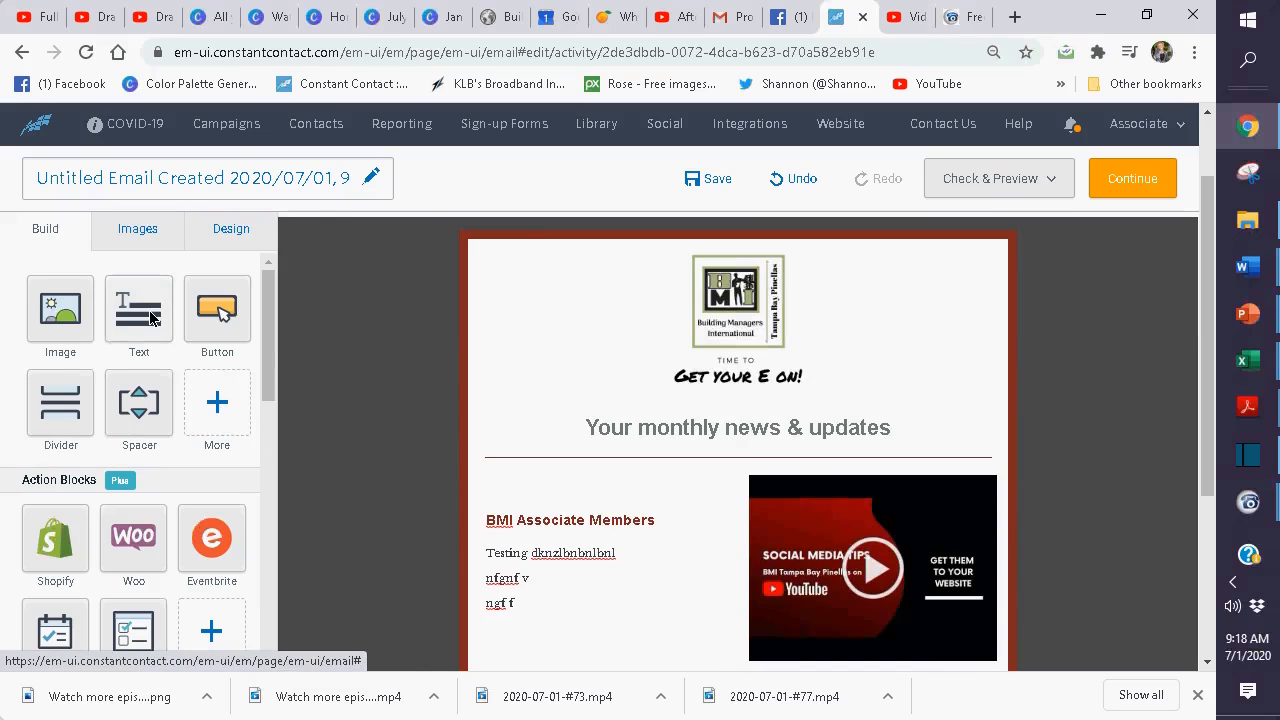
scroll(150, 318, "down", 4)
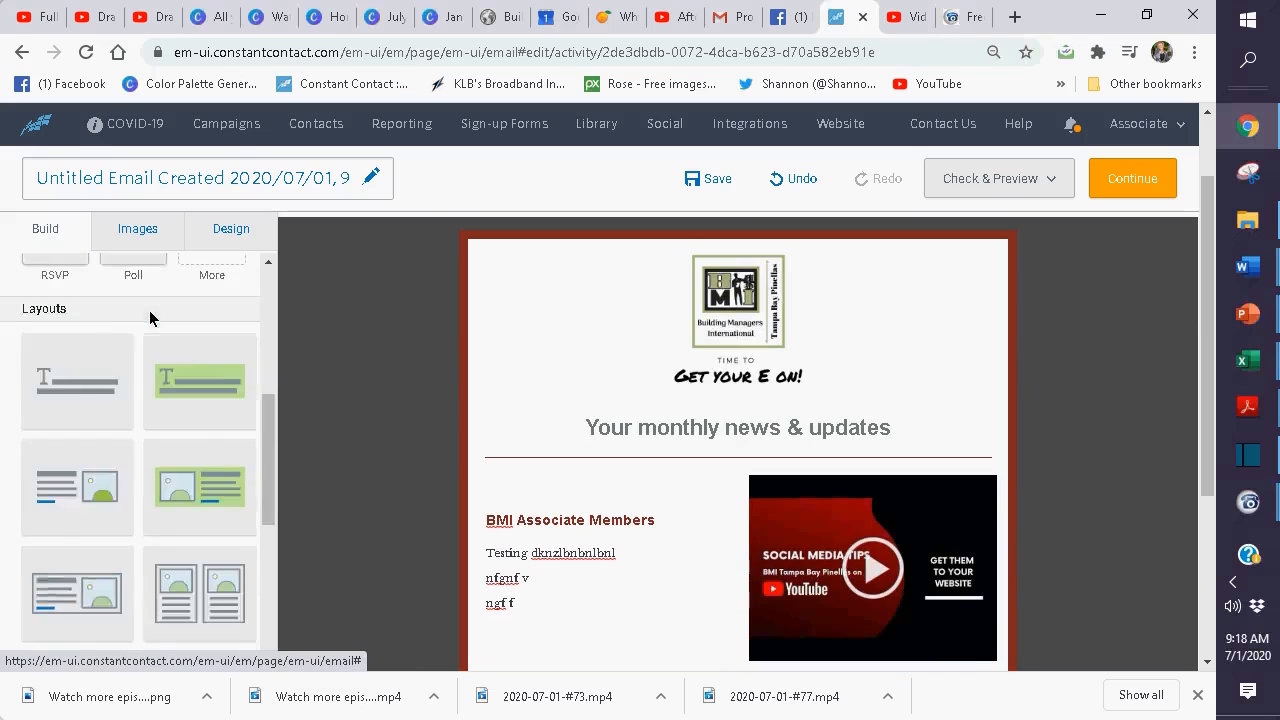
scroll(150, 318, "up", 4)
scroll(150, 318, "down", 6)
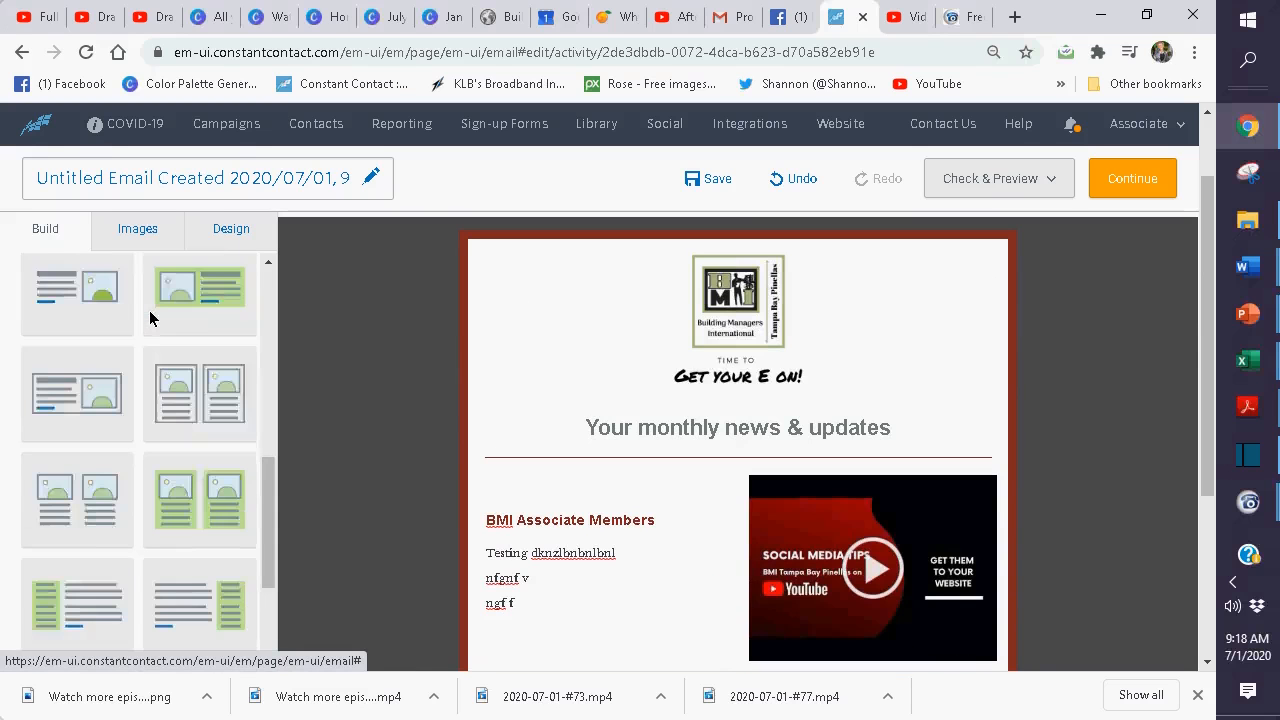
scroll(150, 318, "up", 3)
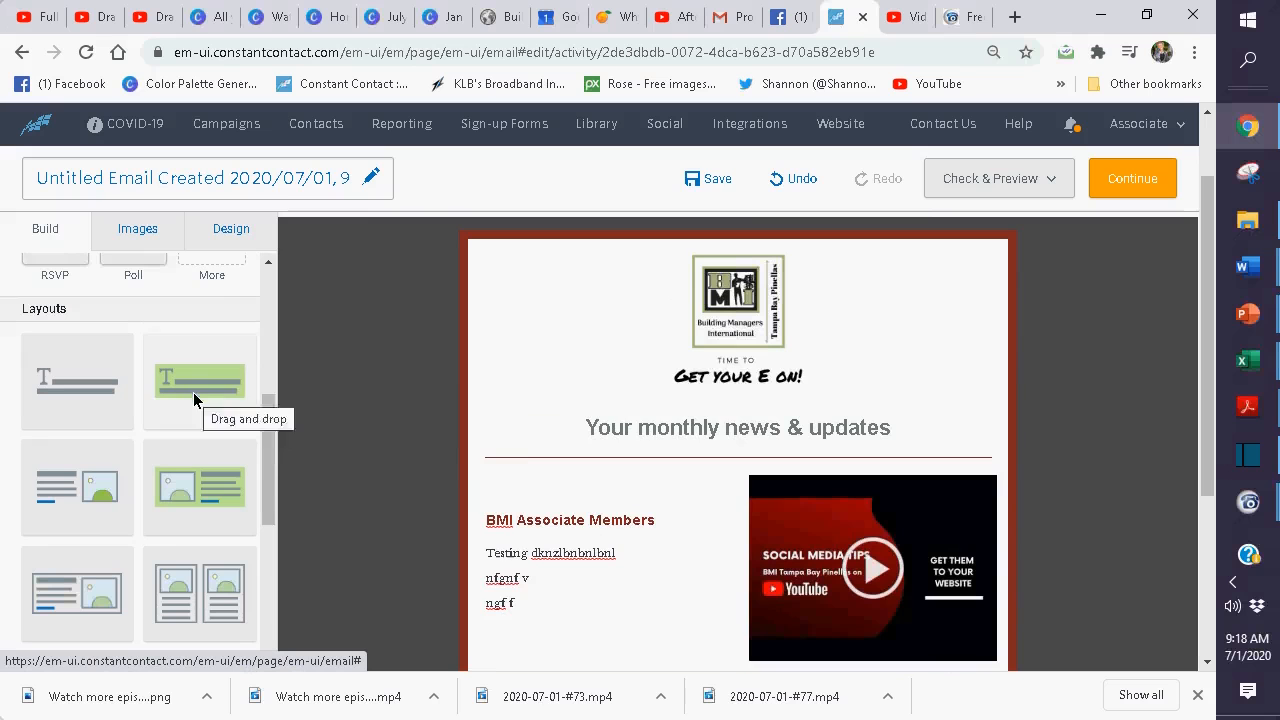
left_click_drag(194, 396, 664, 453)
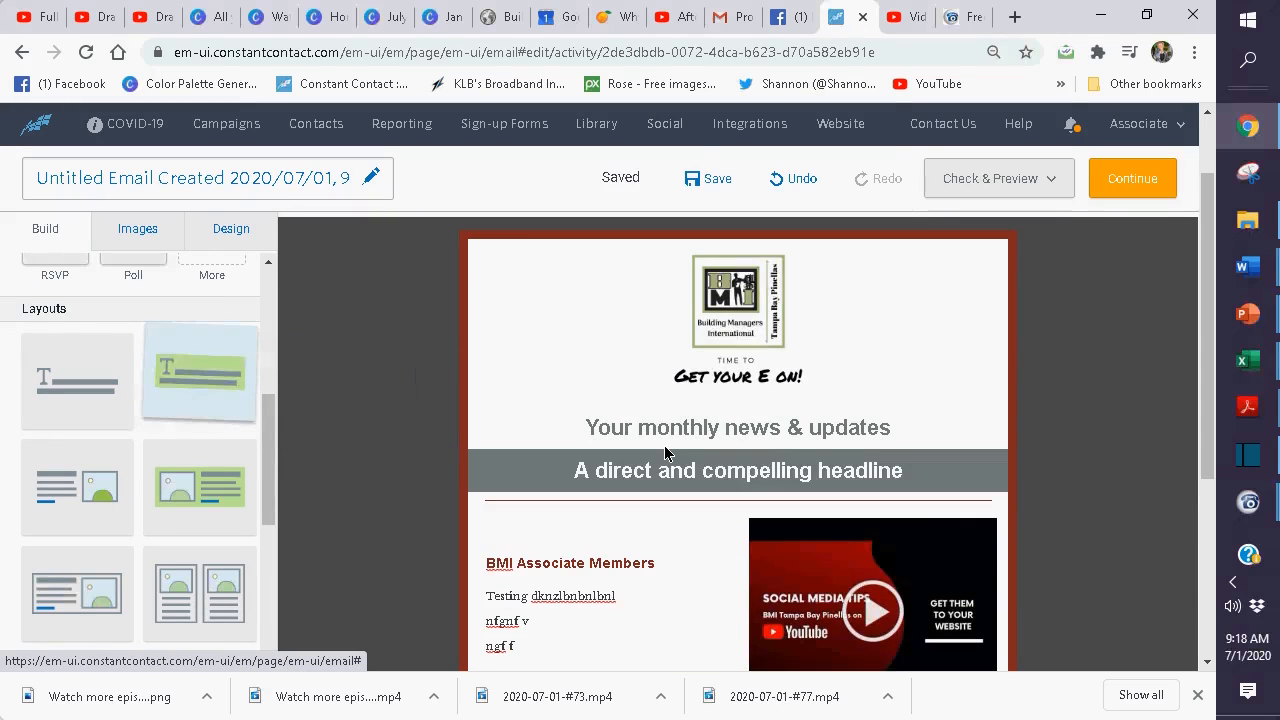
Delete the "A direct and compelling headline" layout at the end of the email, below the last divider
scroll(668, 453, "down", 5)
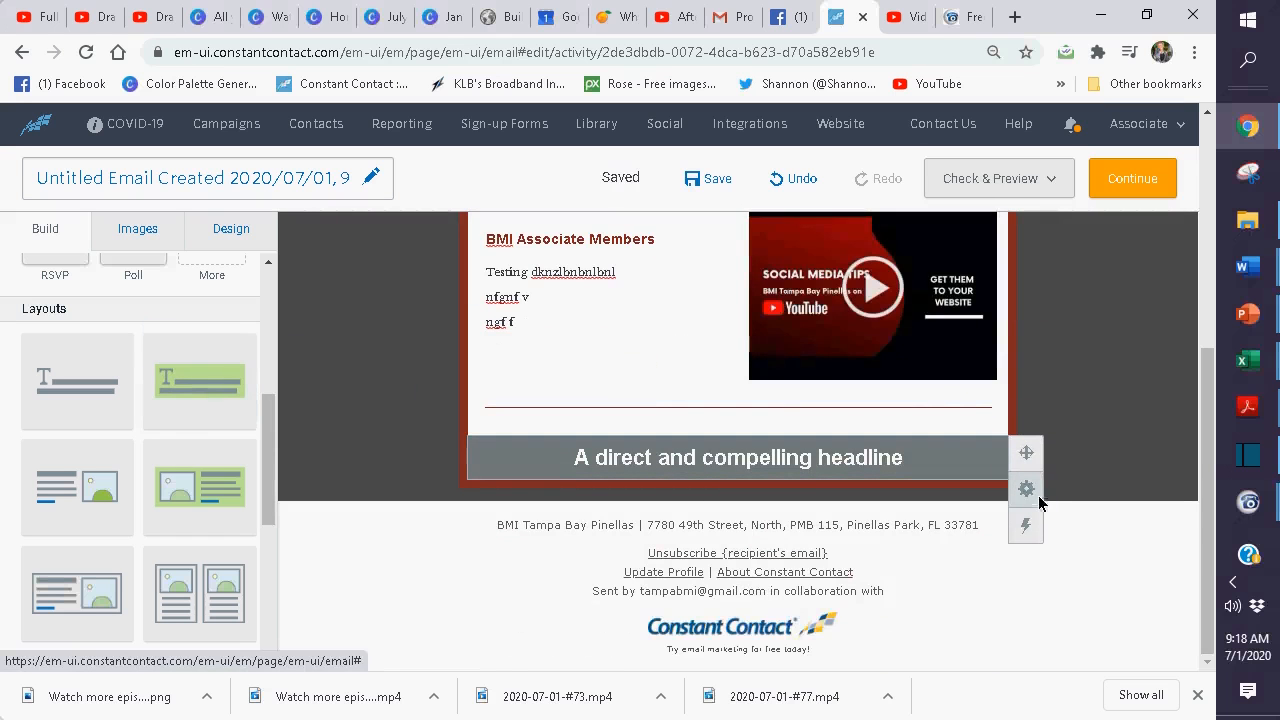
mouse_move(1024, 490)
left_click(979, 489)
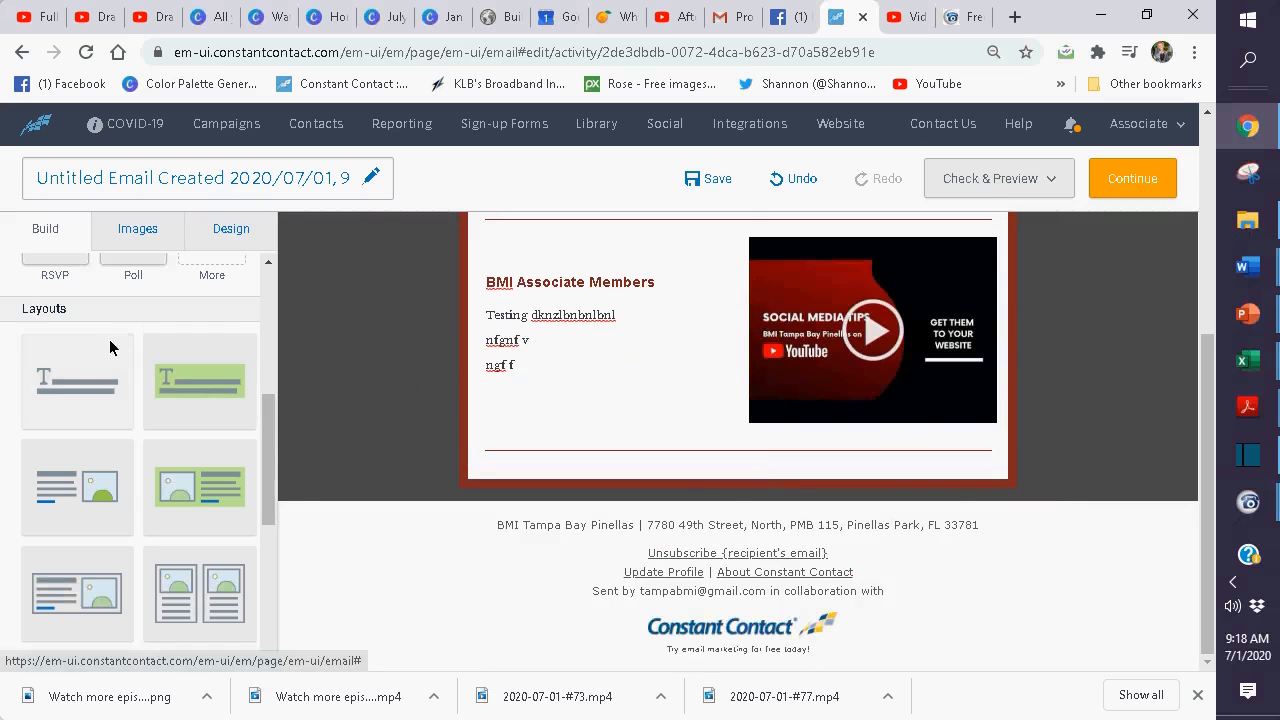
Insert a Social block below the last divider of the email
scroll(108, 345, "up", 4)
left_click(204, 400)
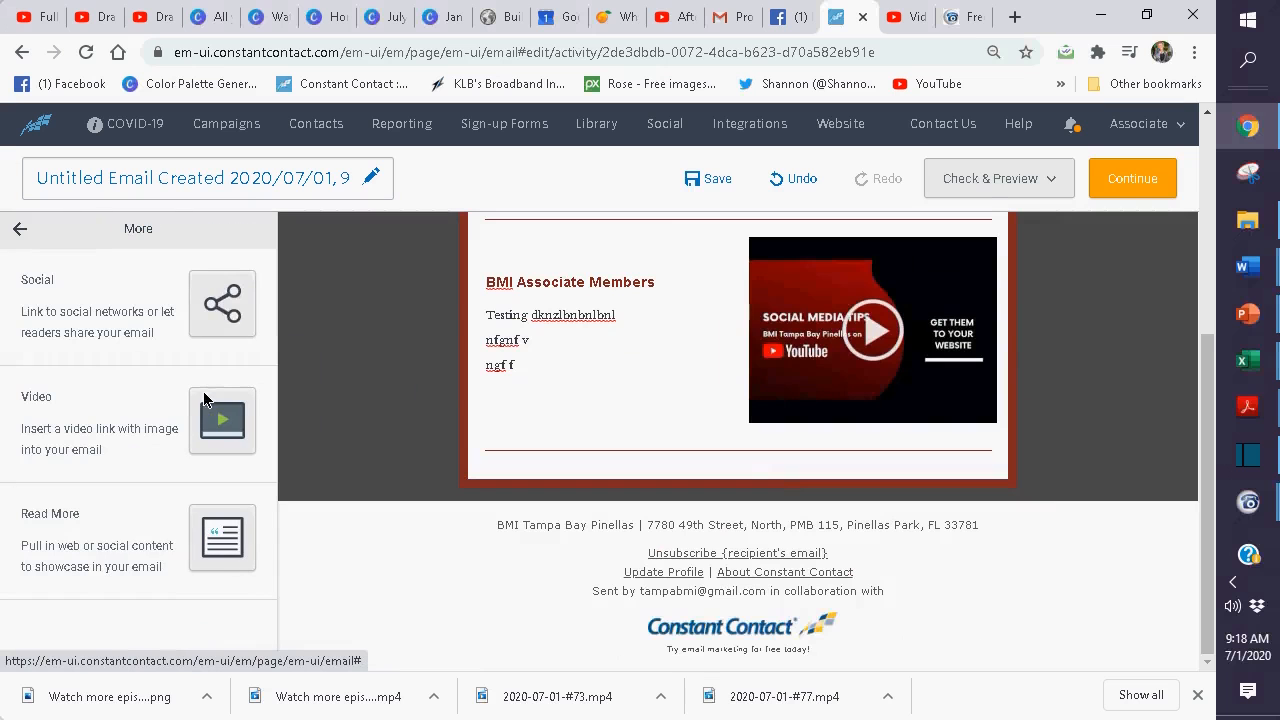
left_click_drag(212, 307, 758, 455)
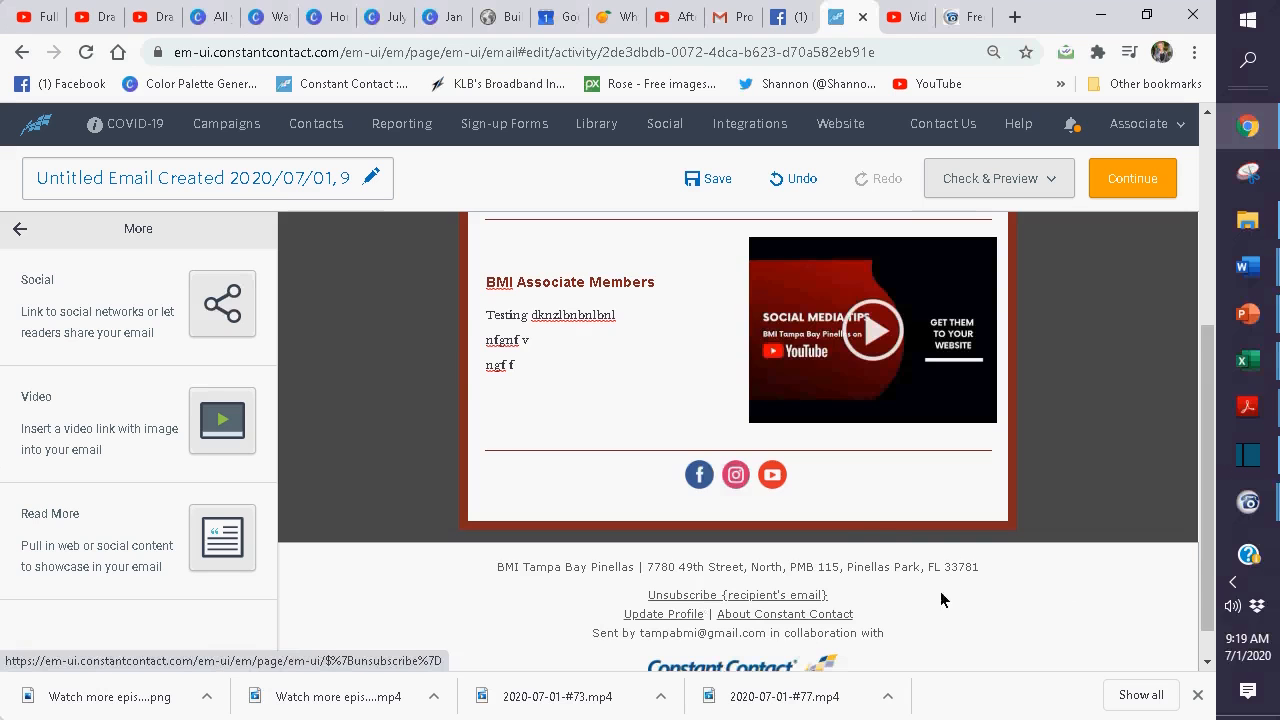
Set the font color of the whole "A direct and compelling headline" text to black
scroll(1000, 592, "up", 4)
scroll(890, 458, "down", 1)
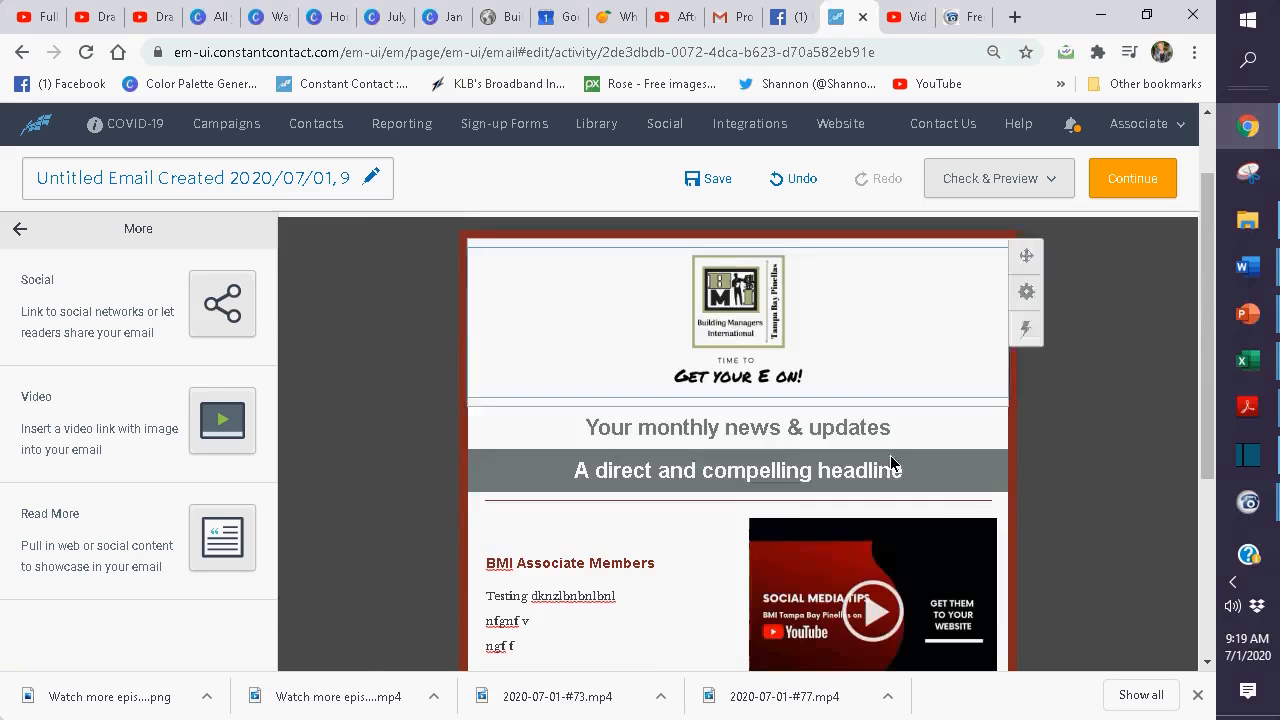
left_click(967, 482)
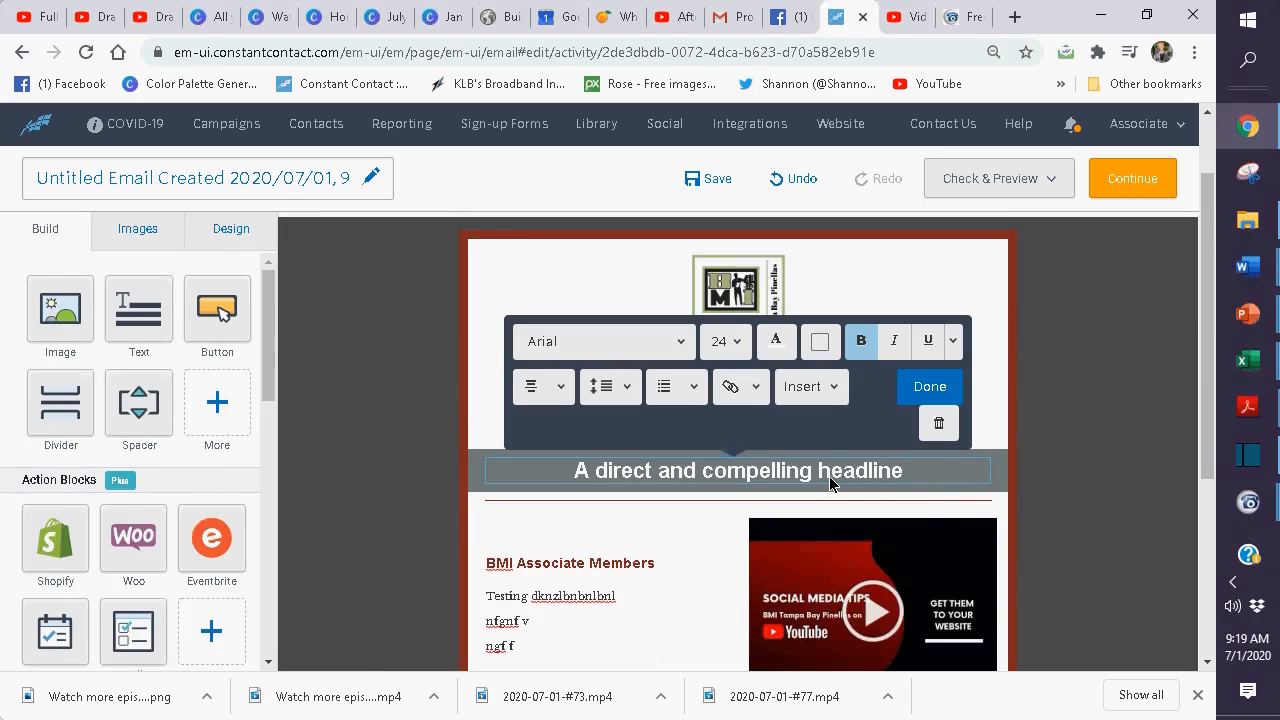
left_click(784, 347)
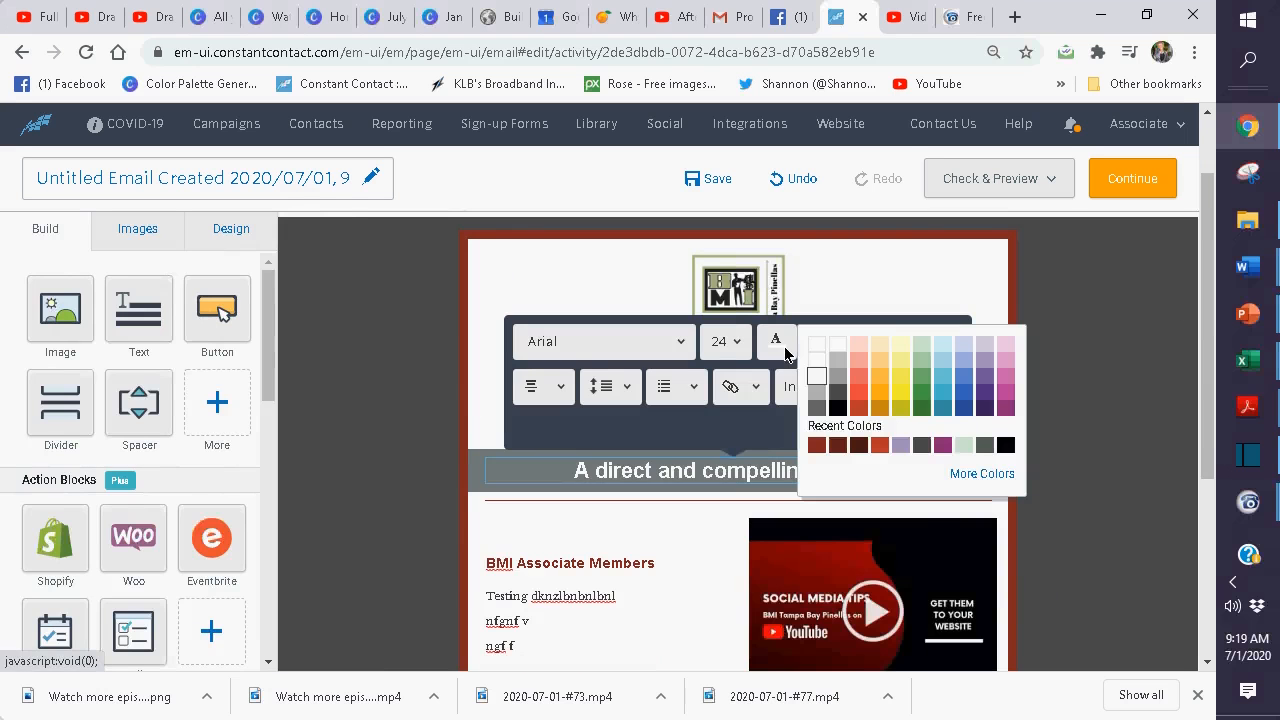
left_click(837, 418)
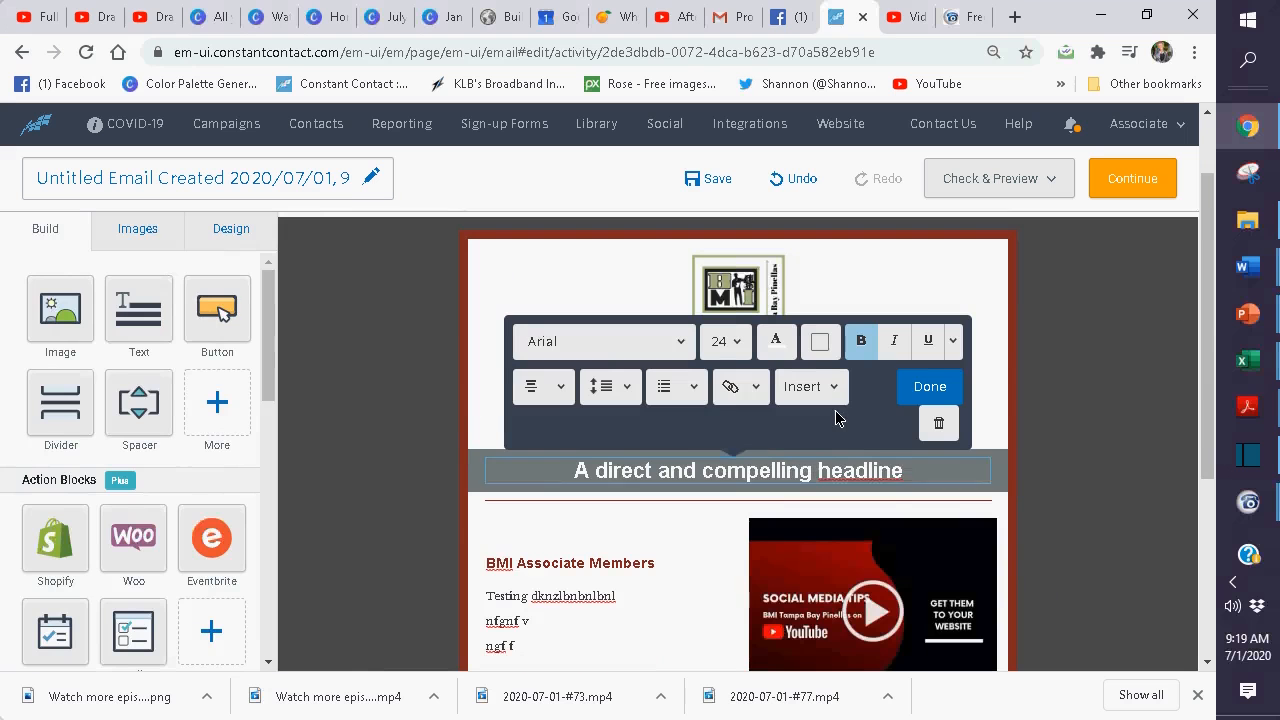
left_click_drag(912, 475, 545, 503)
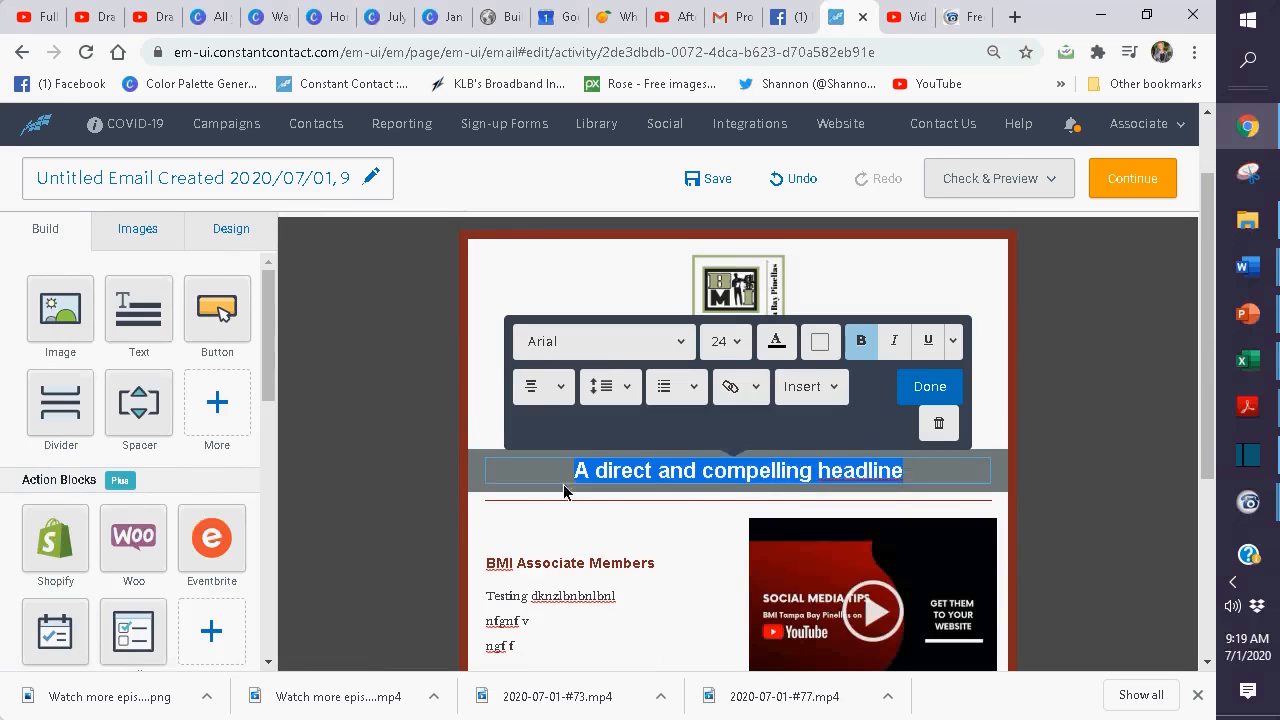
left_click(782, 350)
left_click(814, 452)
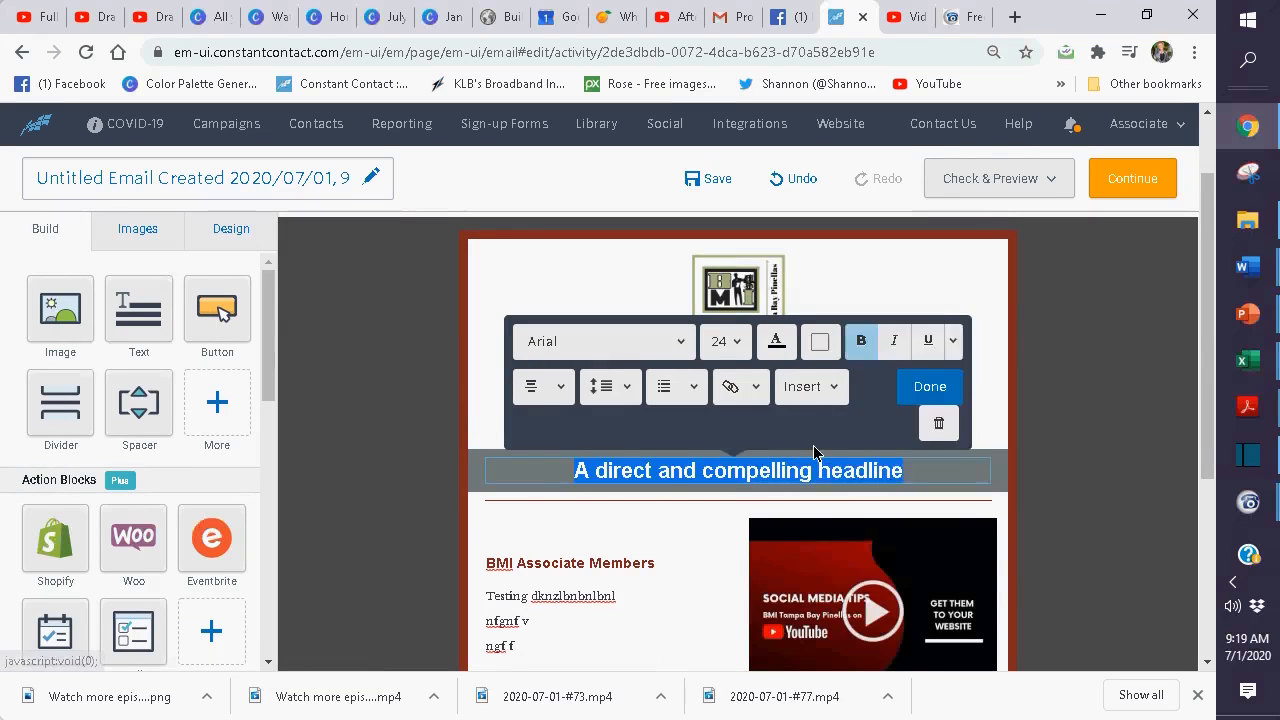
left_click(1064, 375)
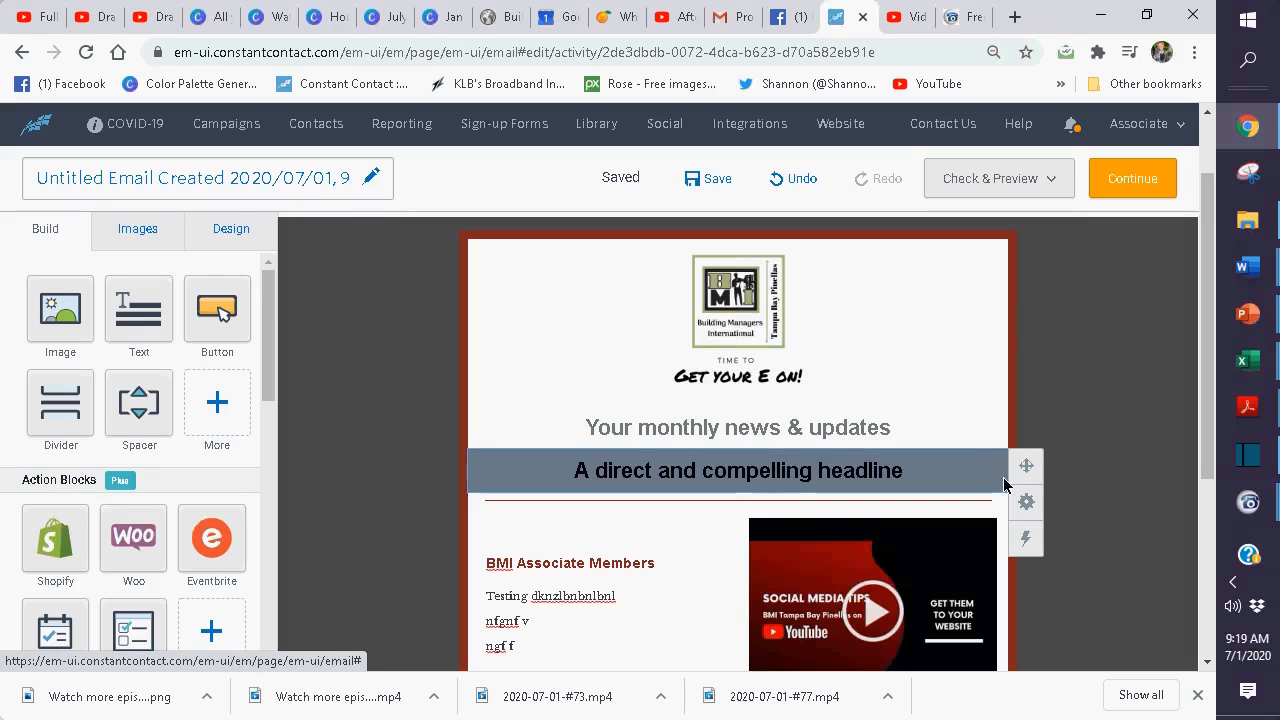
Set the background color of the "A direct and compelling headline" layout to the recent brick red
mouse_move(1027, 507)
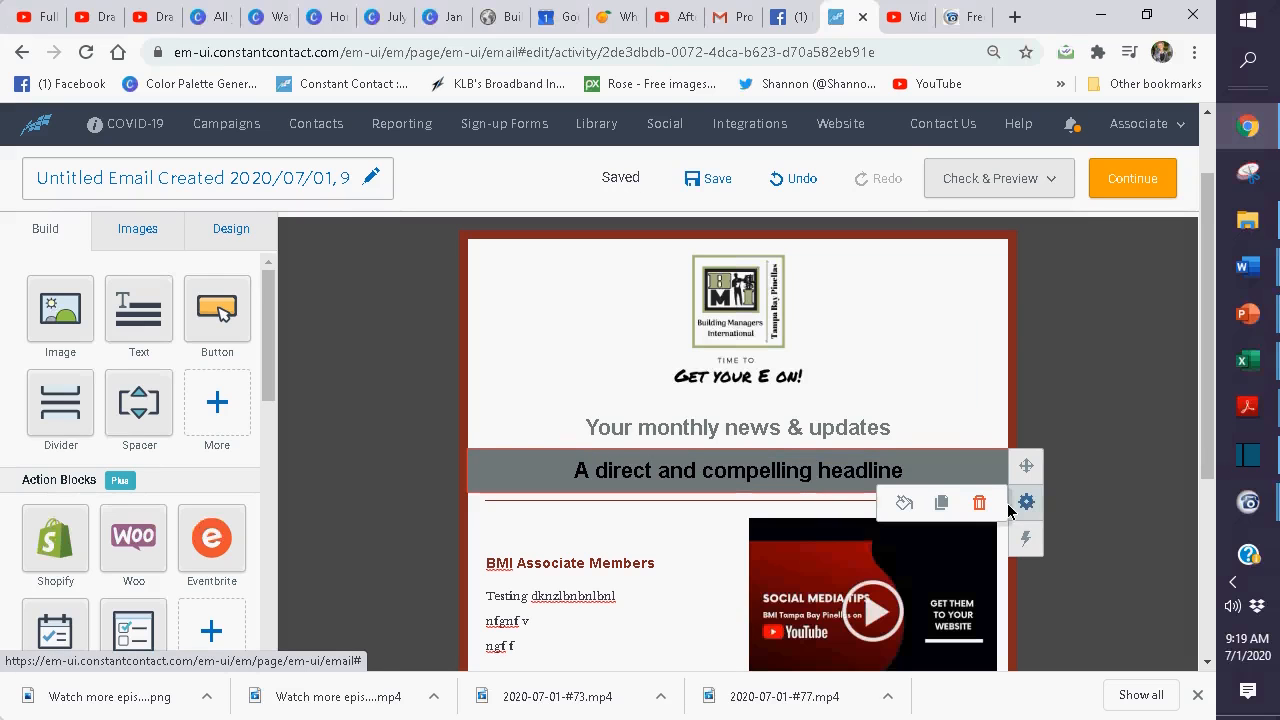
left_click(904, 503)
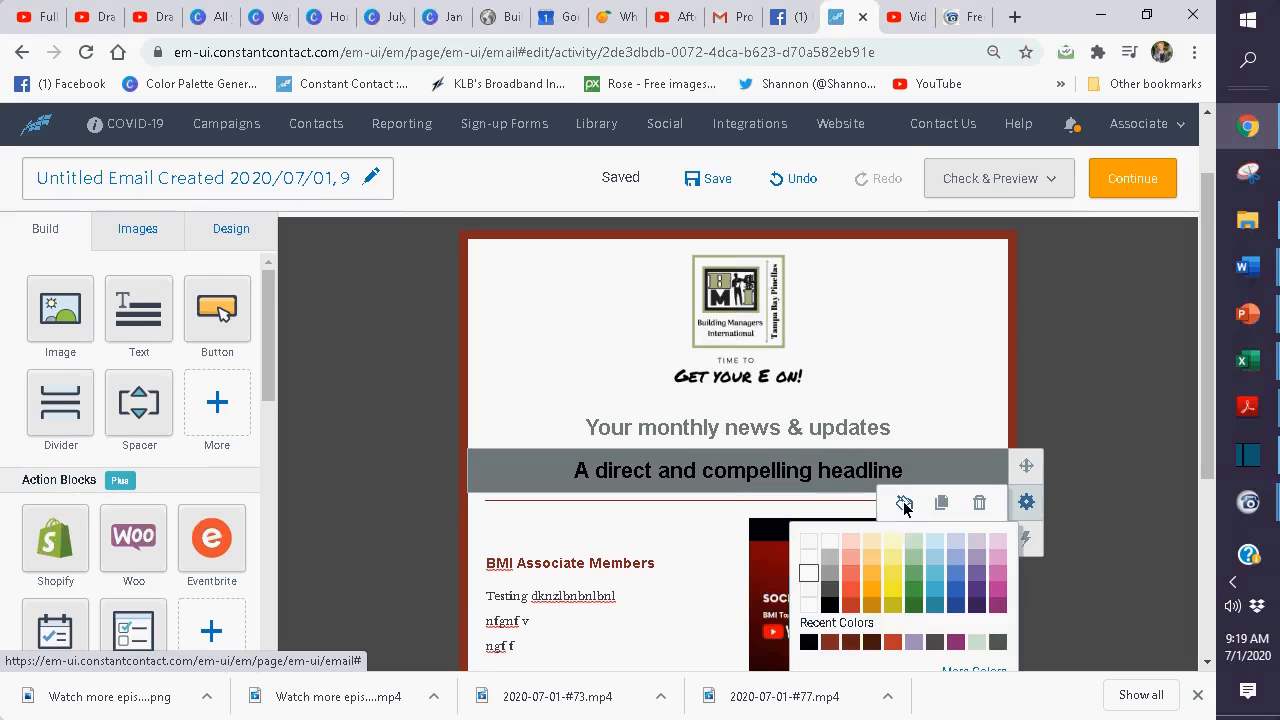
left_click(830, 644)
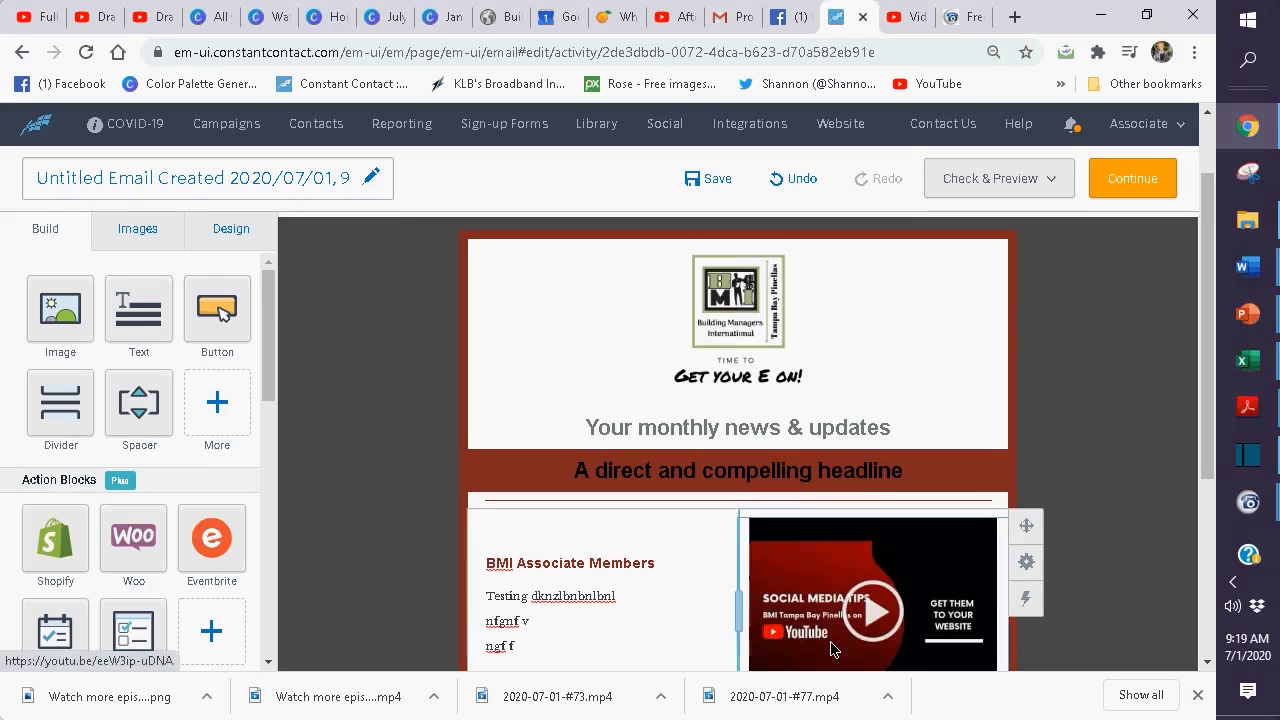
Set the font color of the whole "A direct and compelling headline" text to white
left_click_drag(901, 478, 557, 474)
left_click(777, 346)
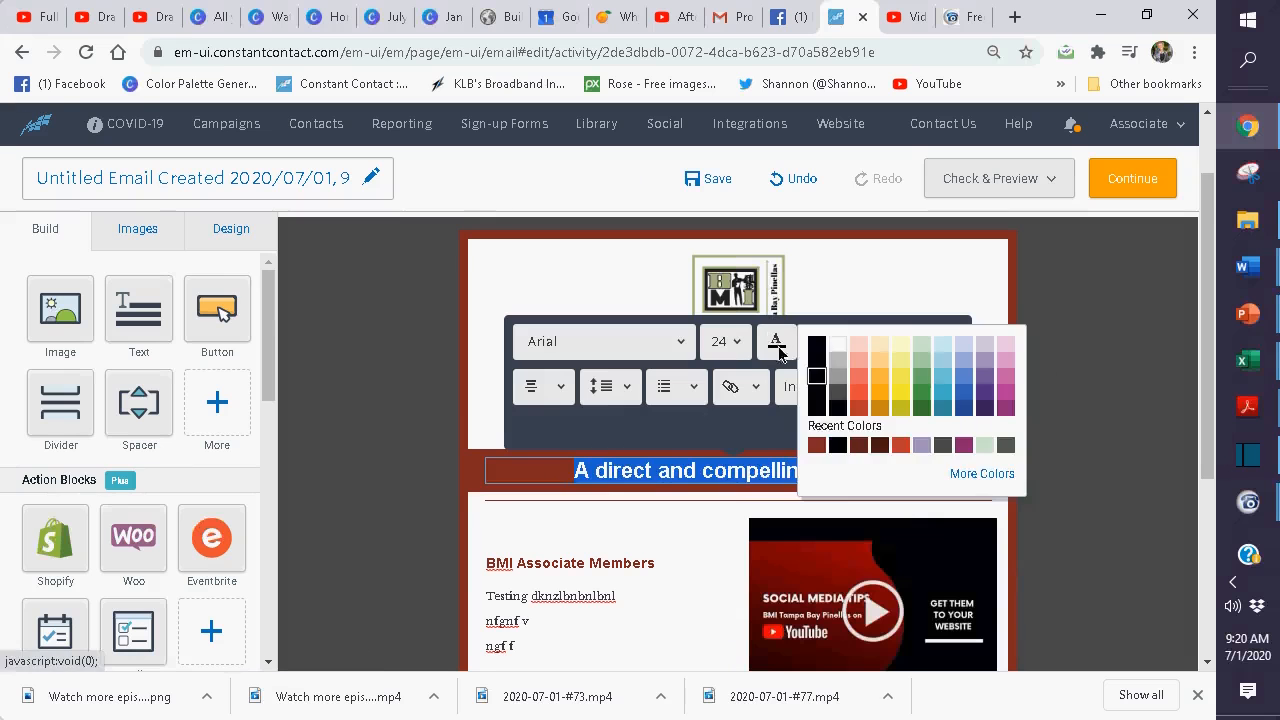
left_click(838, 346)
left_click(1115, 456)
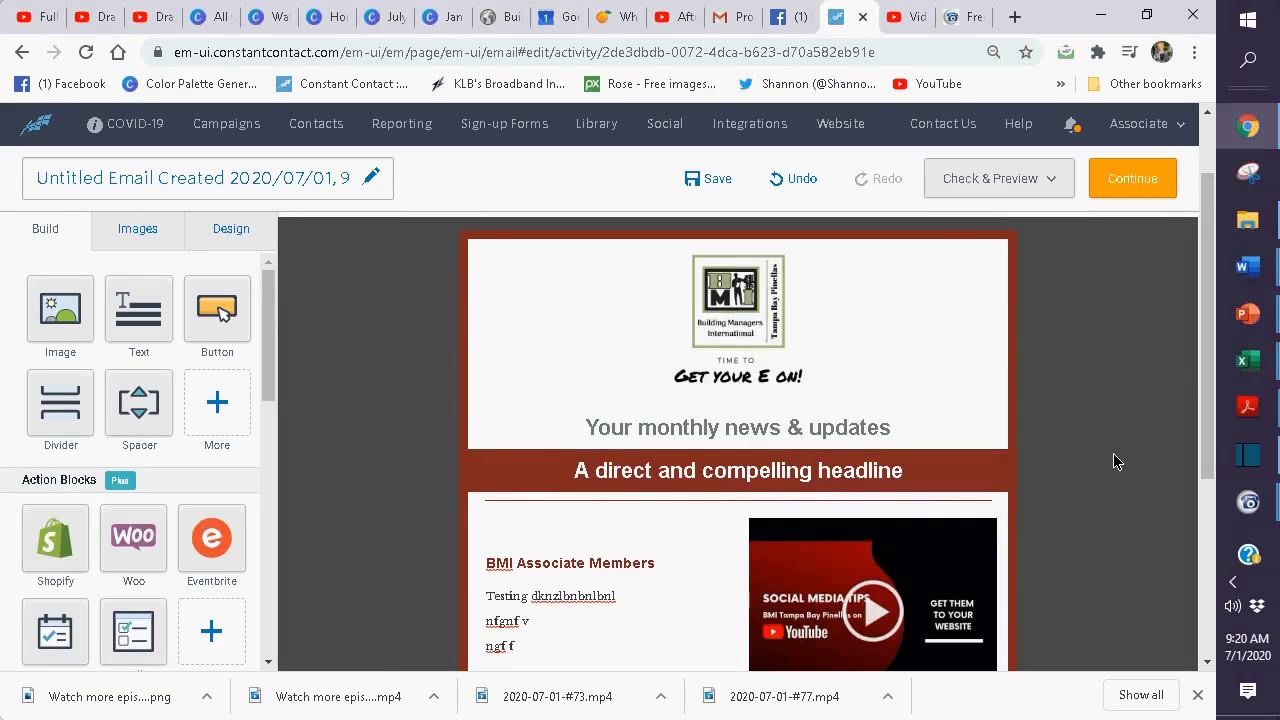
Delete the "Your monthly news & updates" text block above the brick red headline
scroll(1113, 459, "down", 1)
left_click(947, 331)
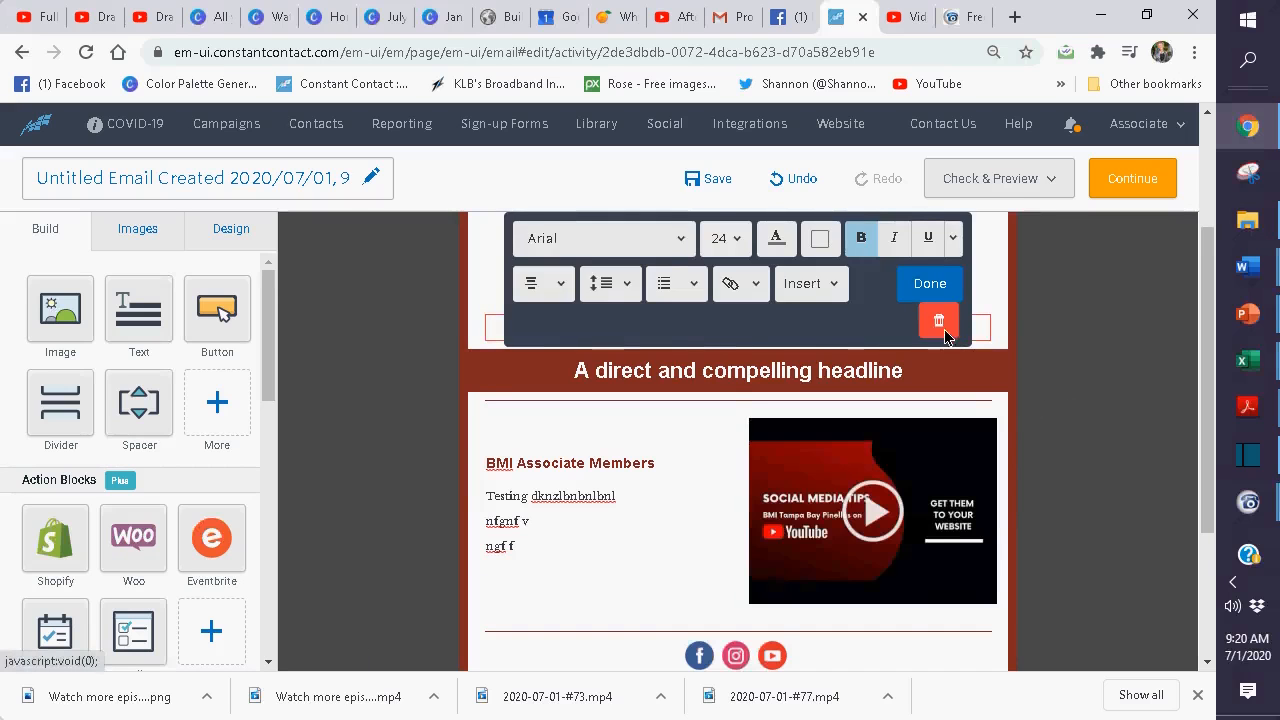
left_click(944, 329)
scroll(1091, 434, "up", 2)
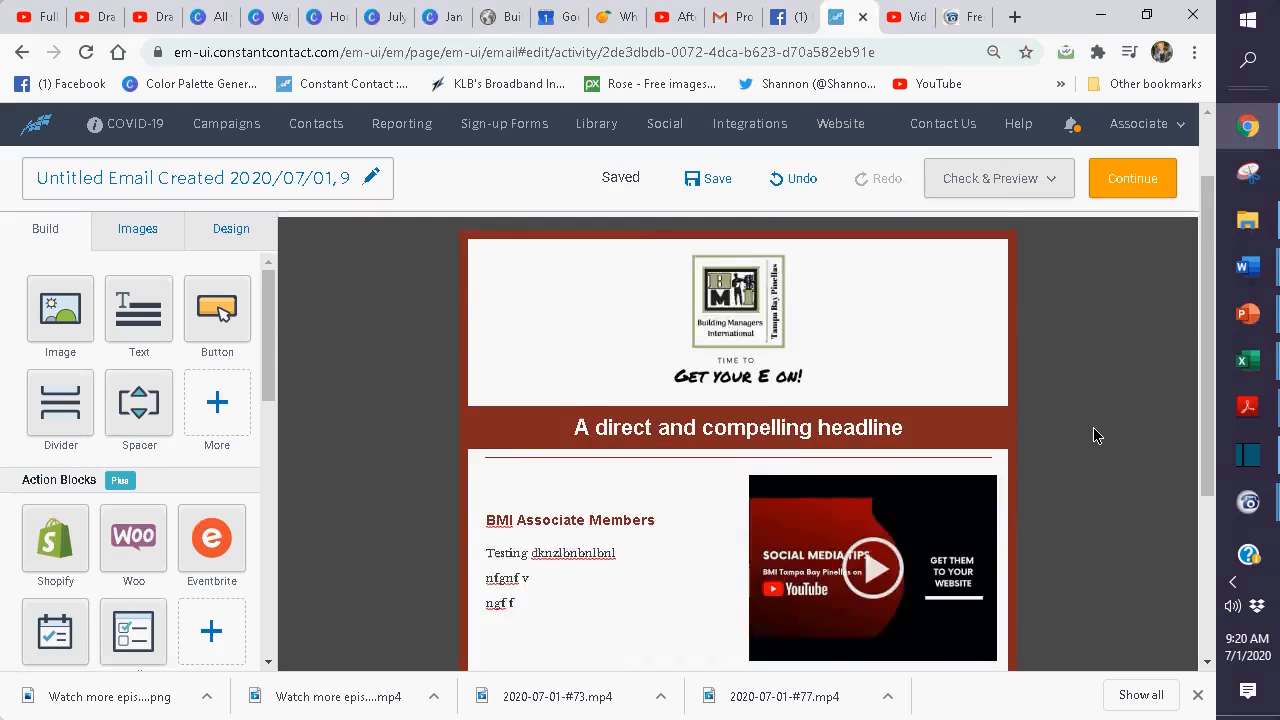
Add a text block between the lower divider and the social media icons
scroll(1094, 435, "down", 1)
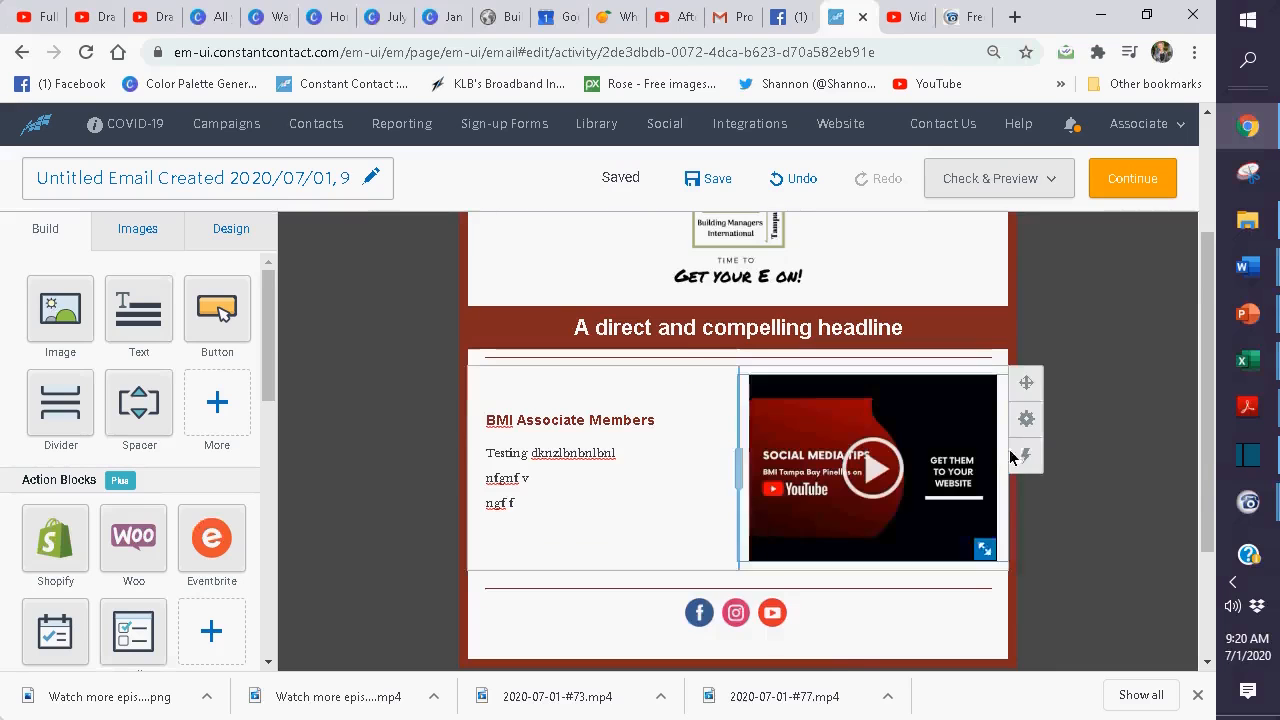
scroll(571, 466, "up", 3)
scroll(571, 466, "down", 4)
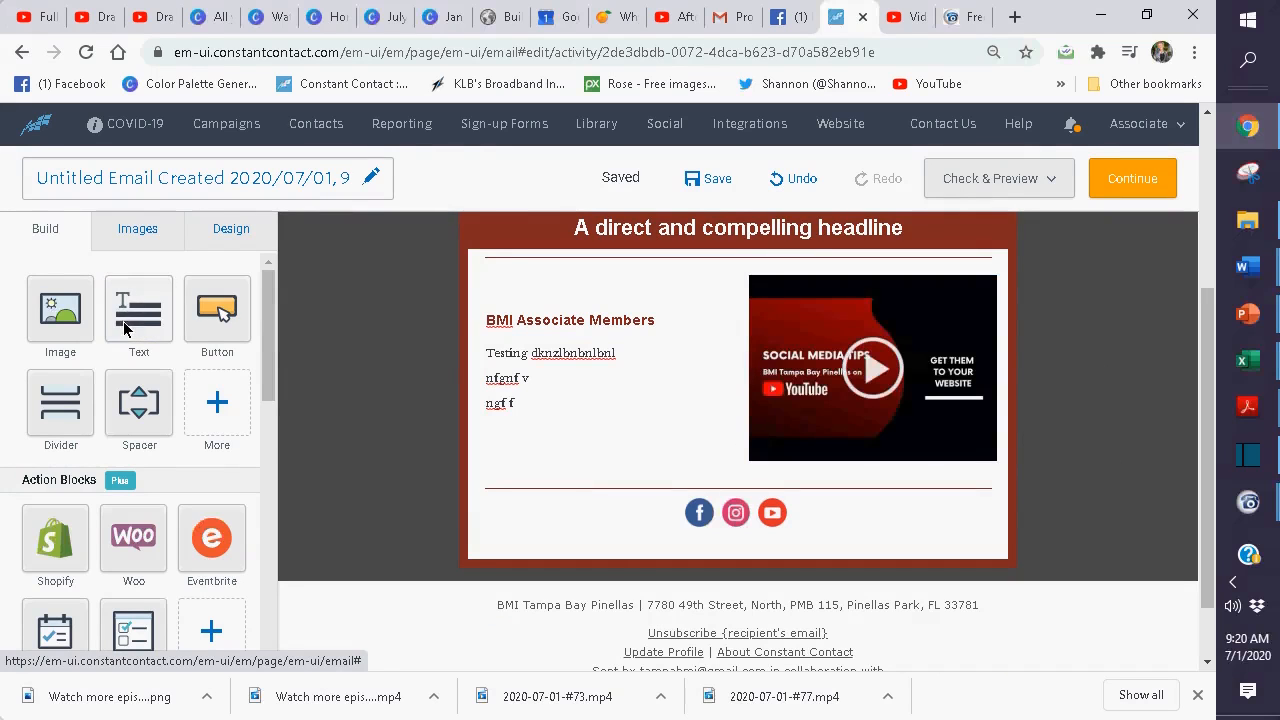
left_click_drag(128, 323, 744, 502)
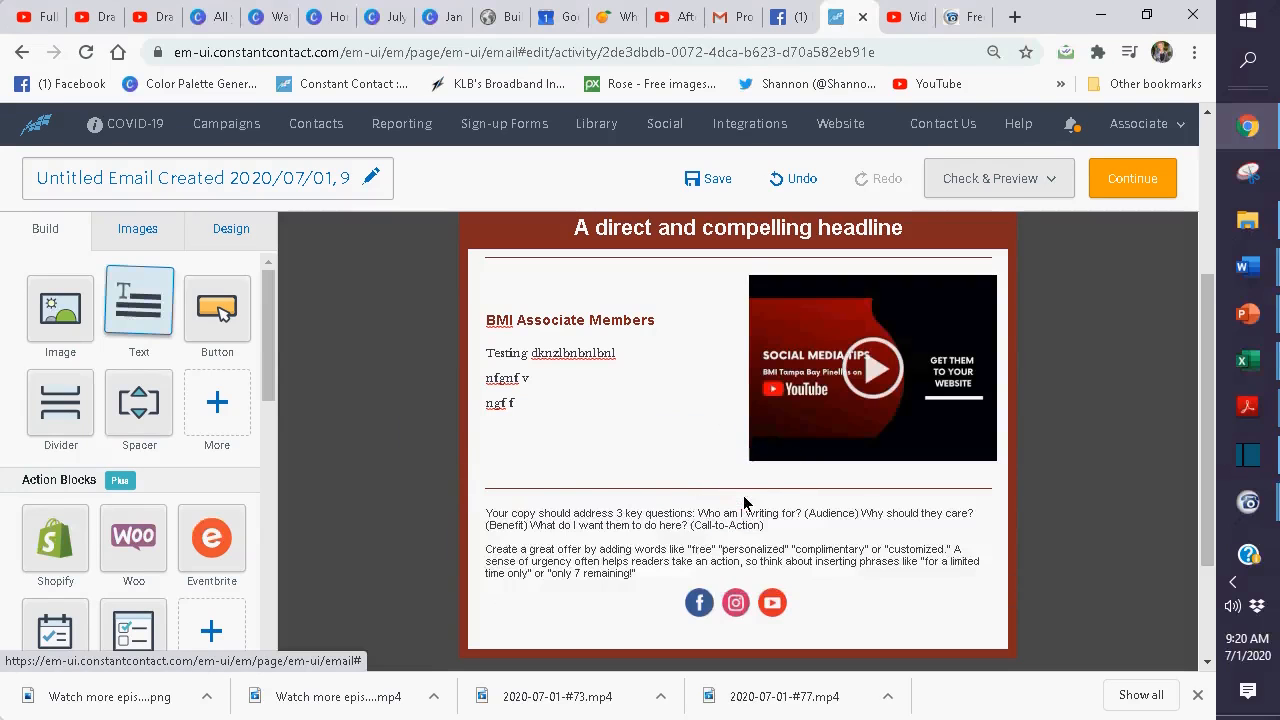
Replace all placeholder copy in the new text block with "nbdlsfbxnvlknsoflxvnk lnkdbx clj;dbxmc bdx"
scroll(744, 502, "down", 2)
left_click(663, 412)
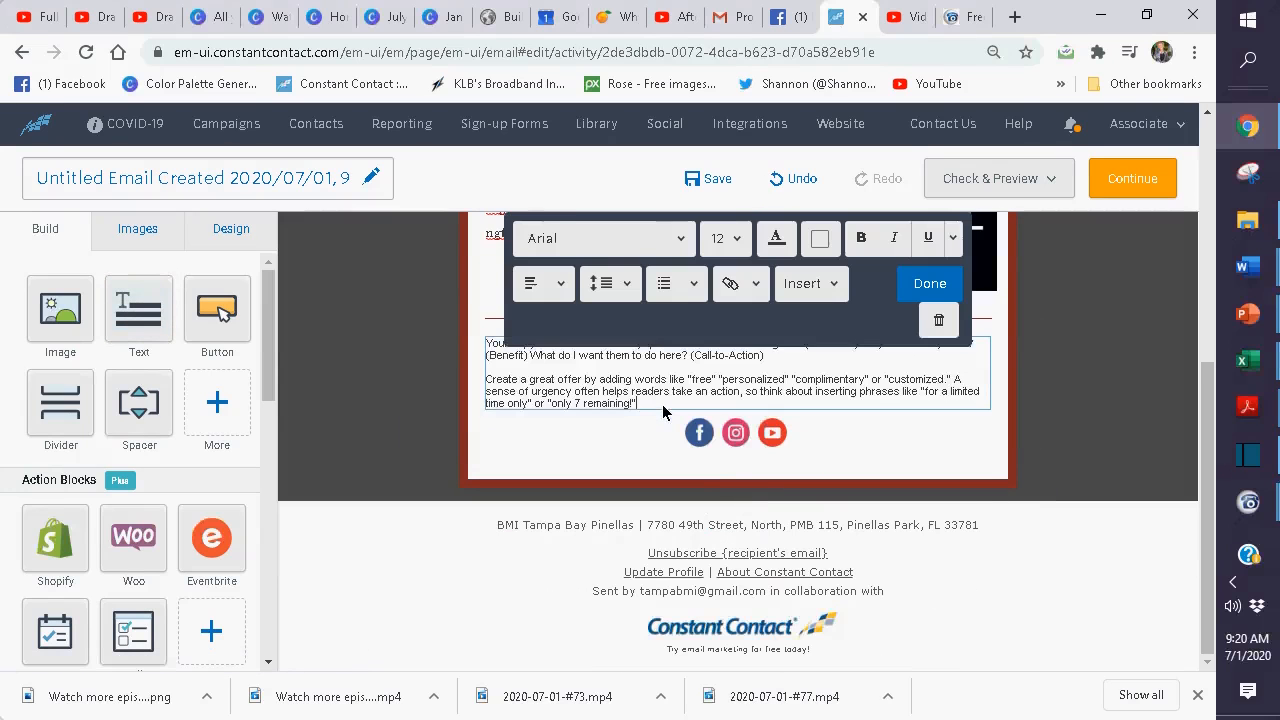
left_click_drag(664, 414, 451, 337)
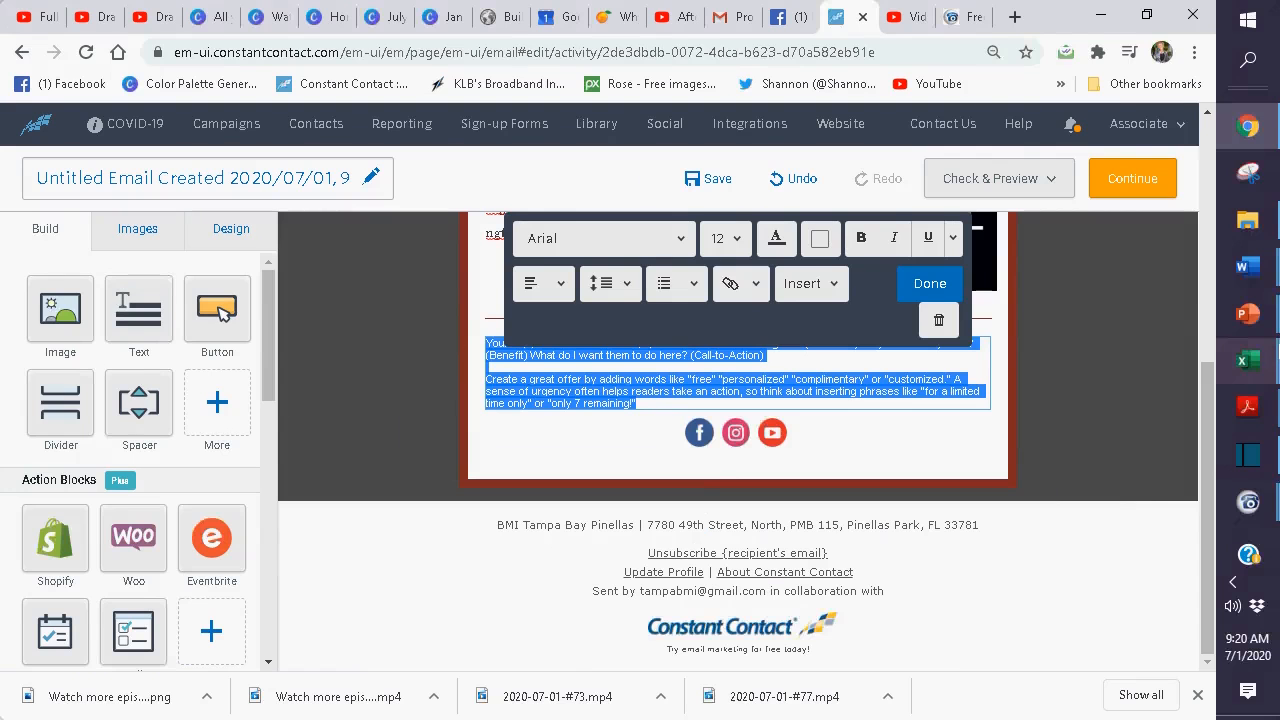
mouse_move(1248, 360)
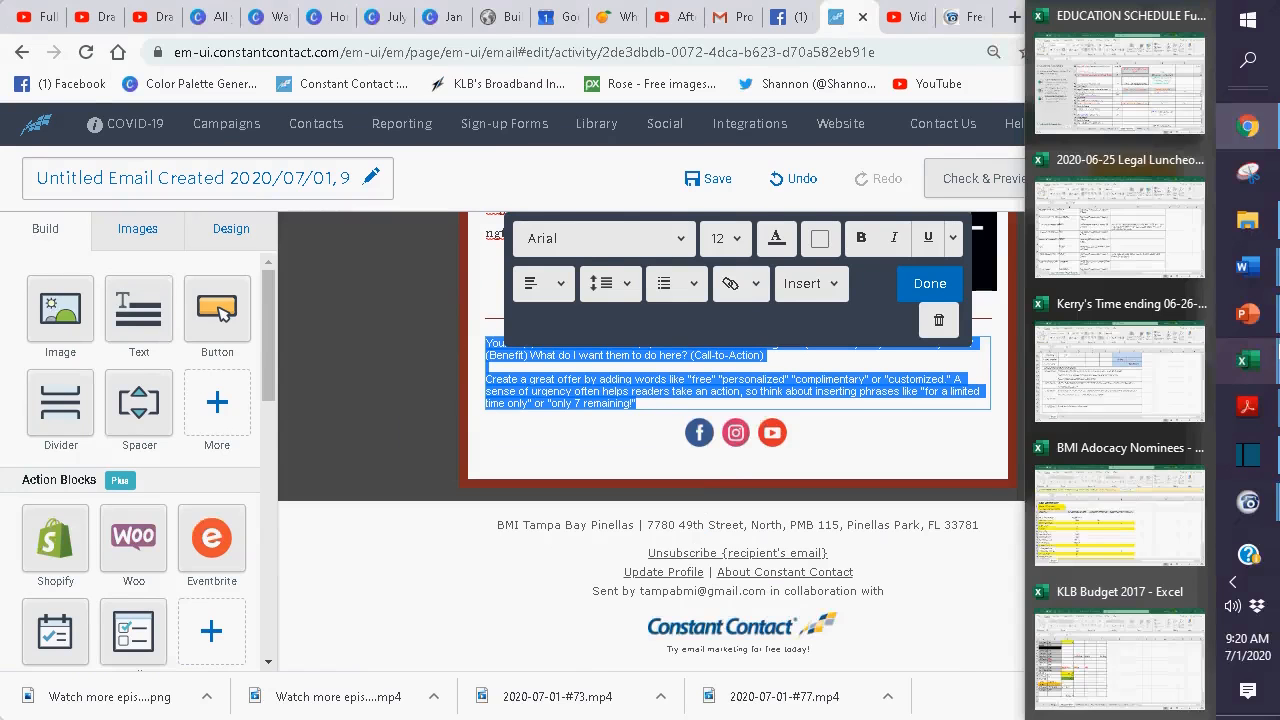
type("nbdlsfbxnvlknsoflxvnk lnkdbx clj;dbxmc bd")
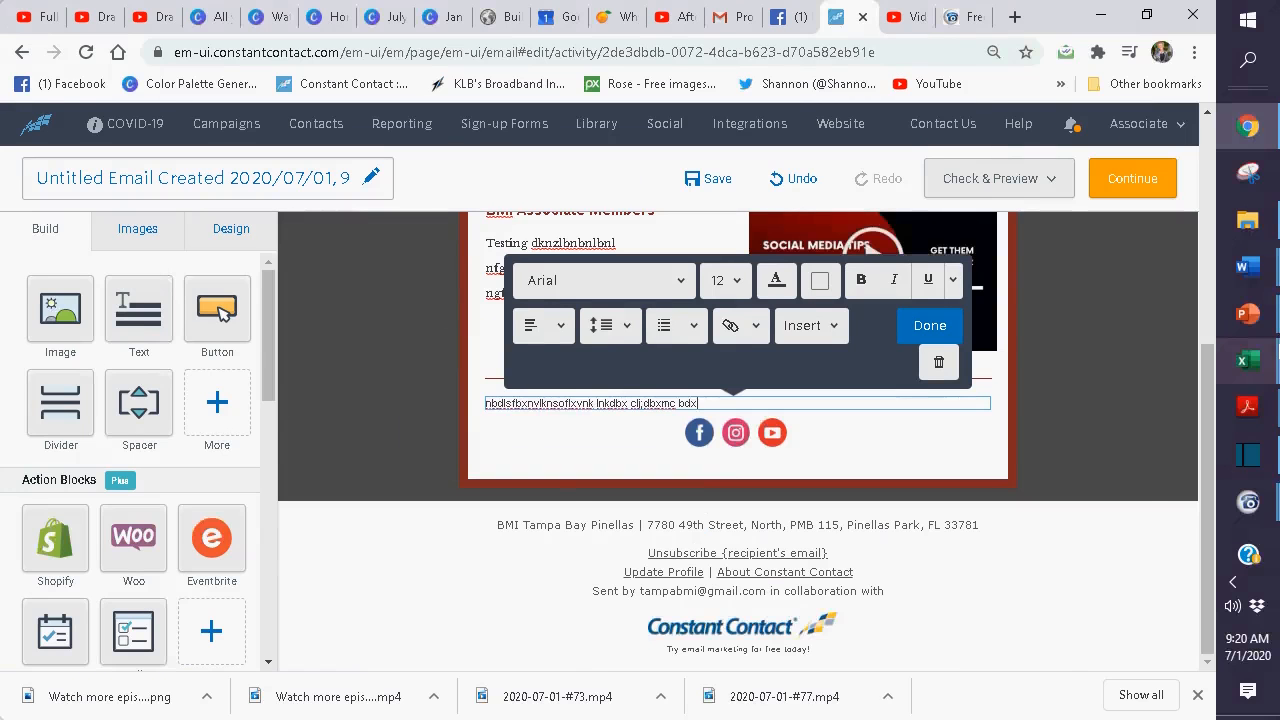
type("x")
Center the new block's text and add the lines "lNBzlnlzfb/l", "NBSzbnznb;" and "zblinbnzdlbnzdl" below it
left_click(560, 327)
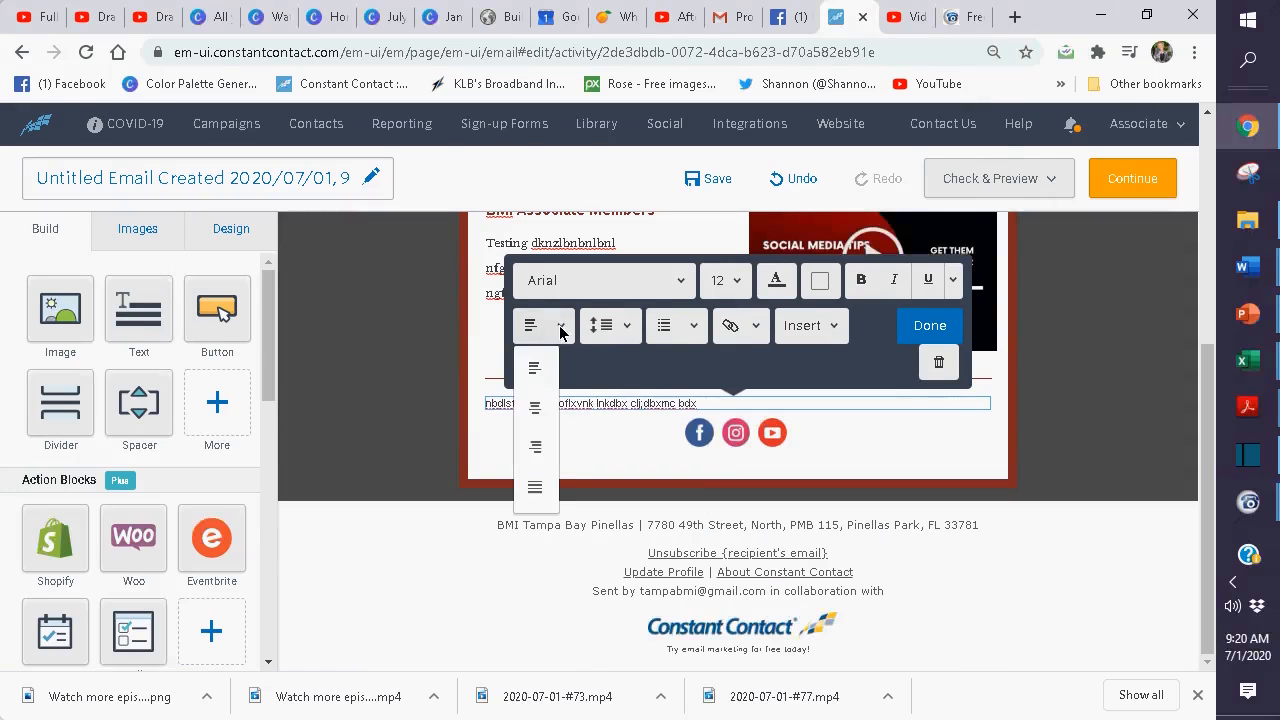
left_click(538, 404)
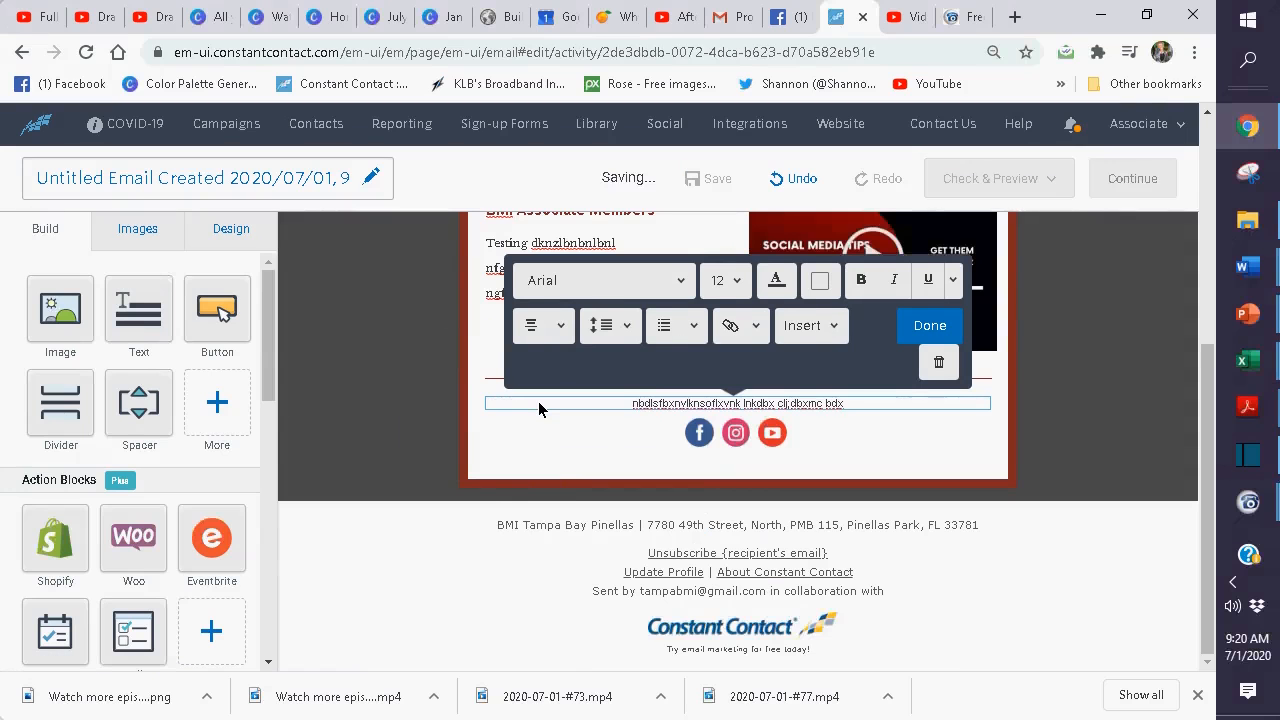
key("Return")
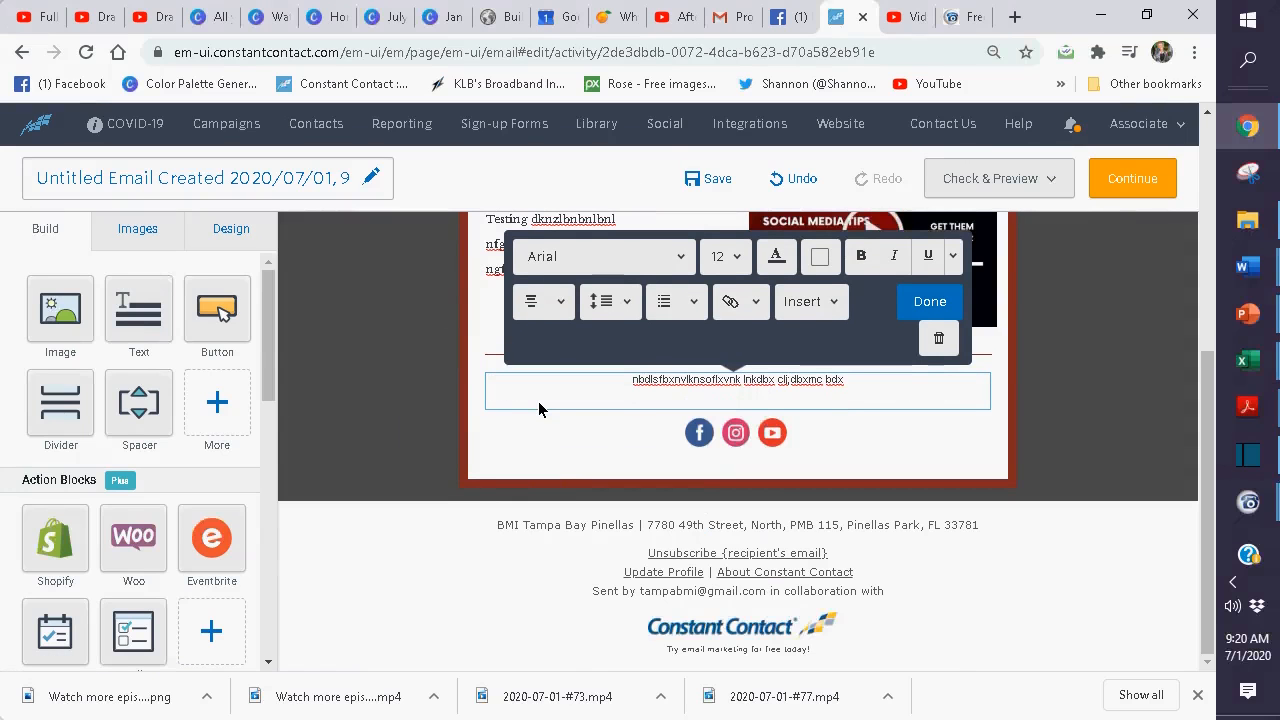
type("lNBzlnlzfb/l")
key("Return")
type("NBSzbnznb;")
key("Return")
type("zblinbnzdlbnzdl")
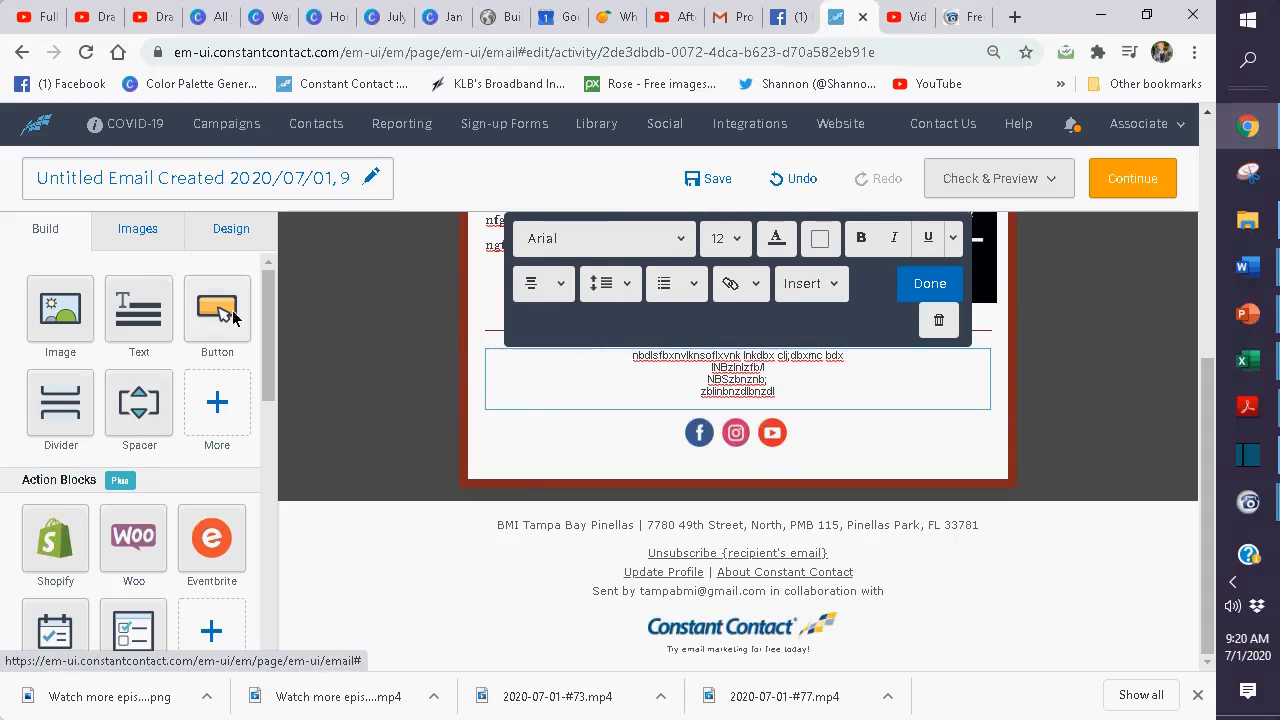
Add a divider between the centered text and the social icons, and a colored-background headline layout directly above the centered text
left_click_drag(60, 402, 752, 425)
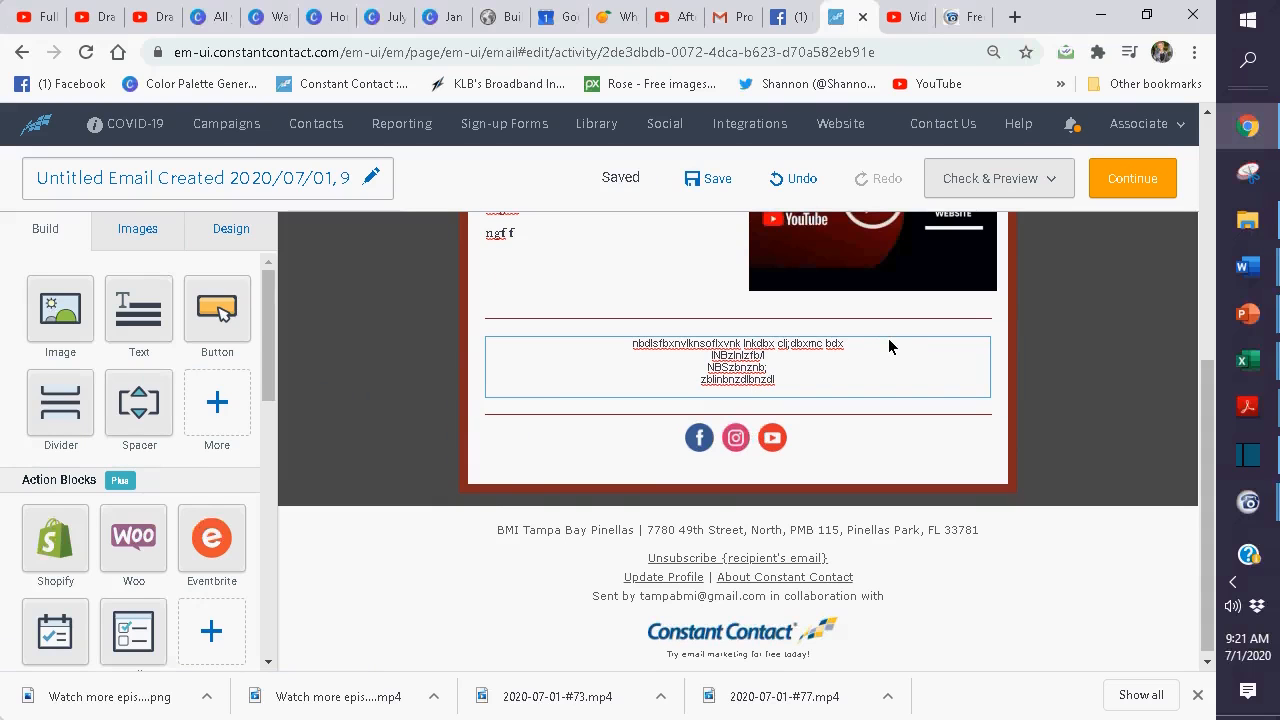
scroll(131, 355, "down", 3)
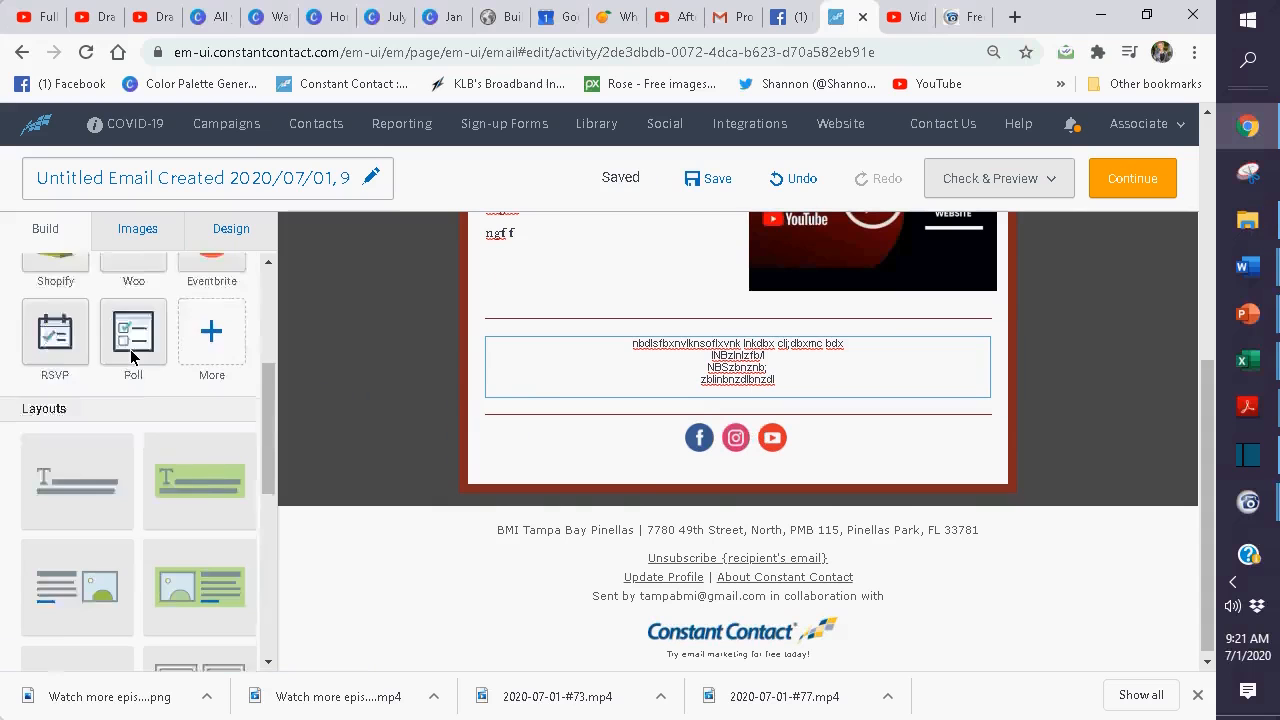
scroll(130, 355, "down", 3)
left_click_drag(191, 309, 691, 354)
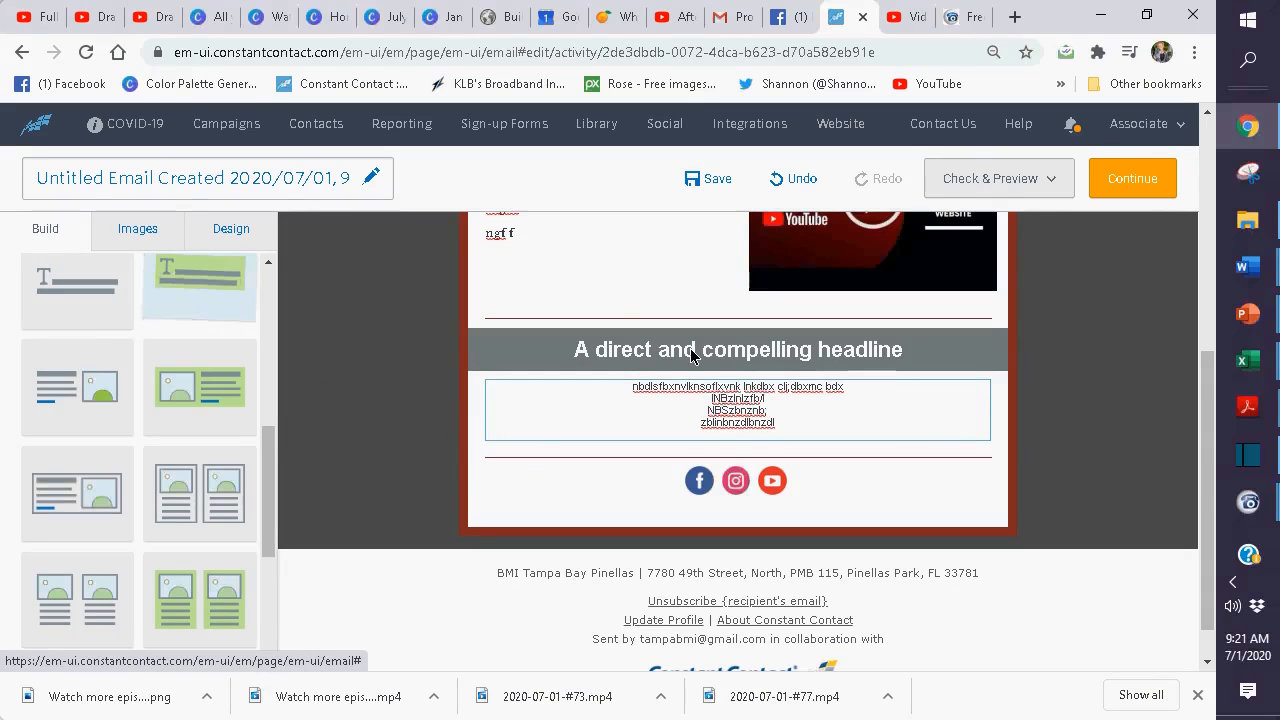
Set the background color of the second "A direct and compelling headline" layout to the recent brick red
left_click(1004, 366)
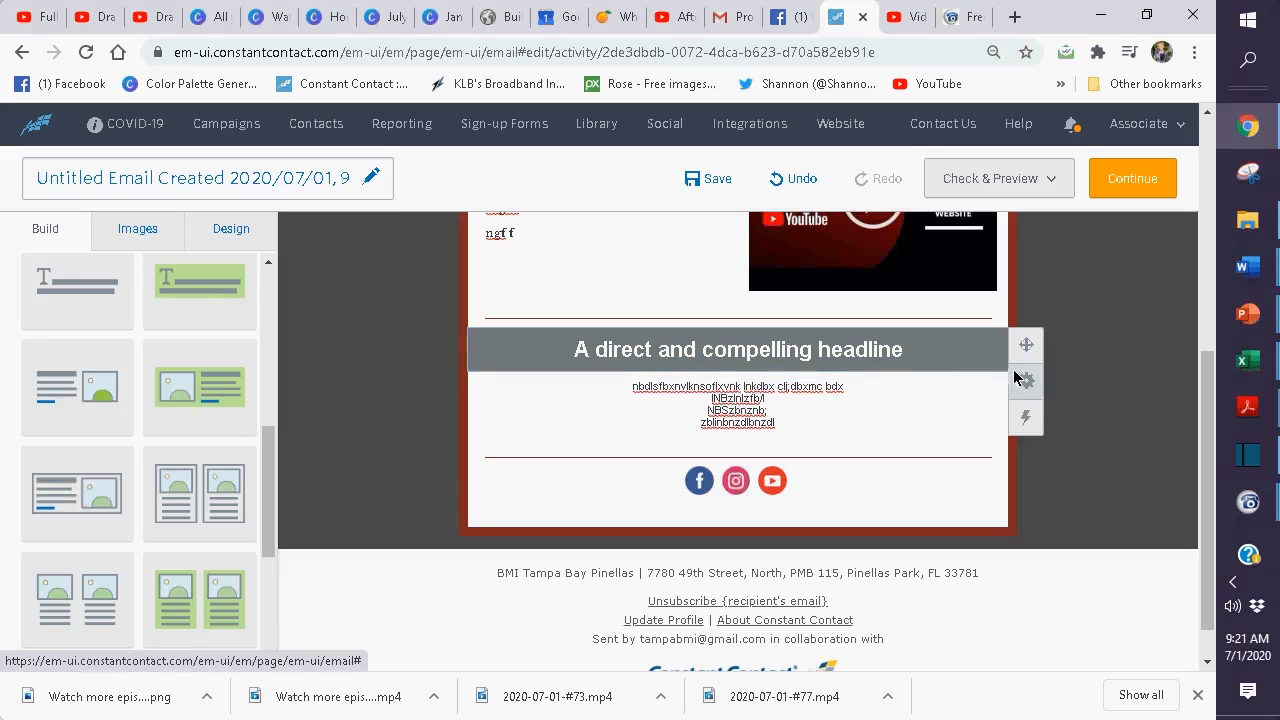
left_click(1022, 384)
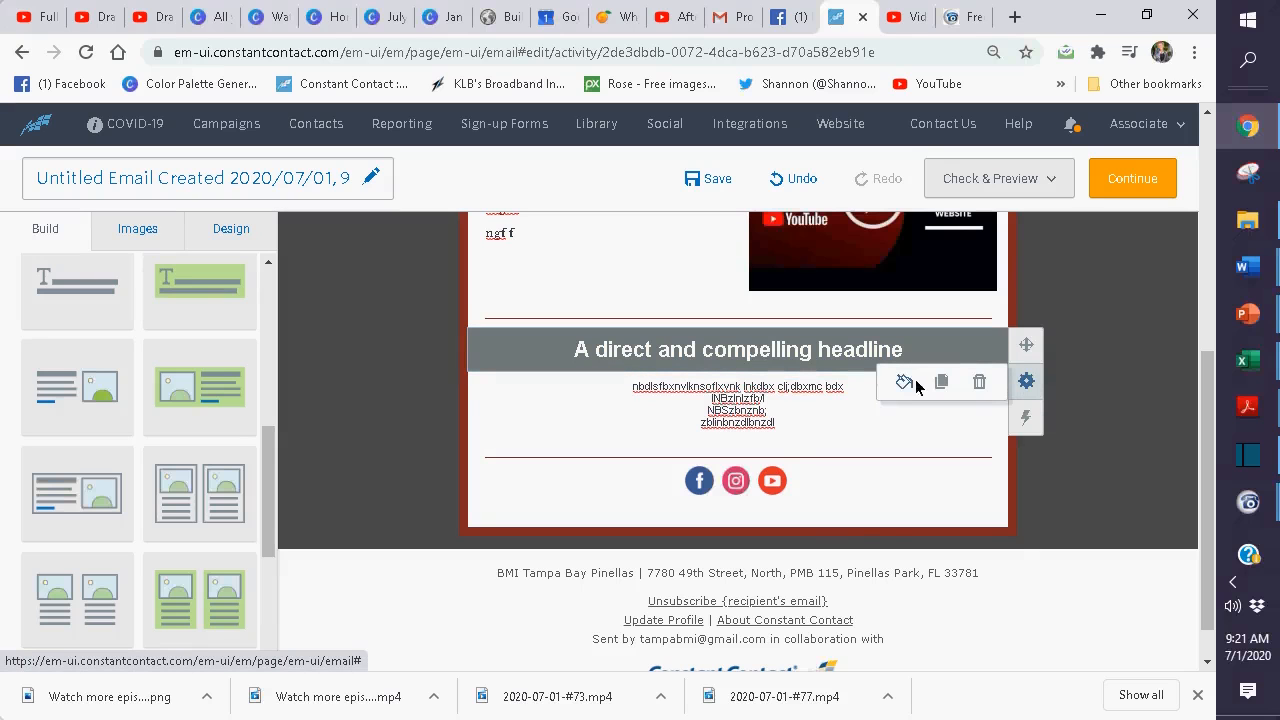
left_click(903, 384)
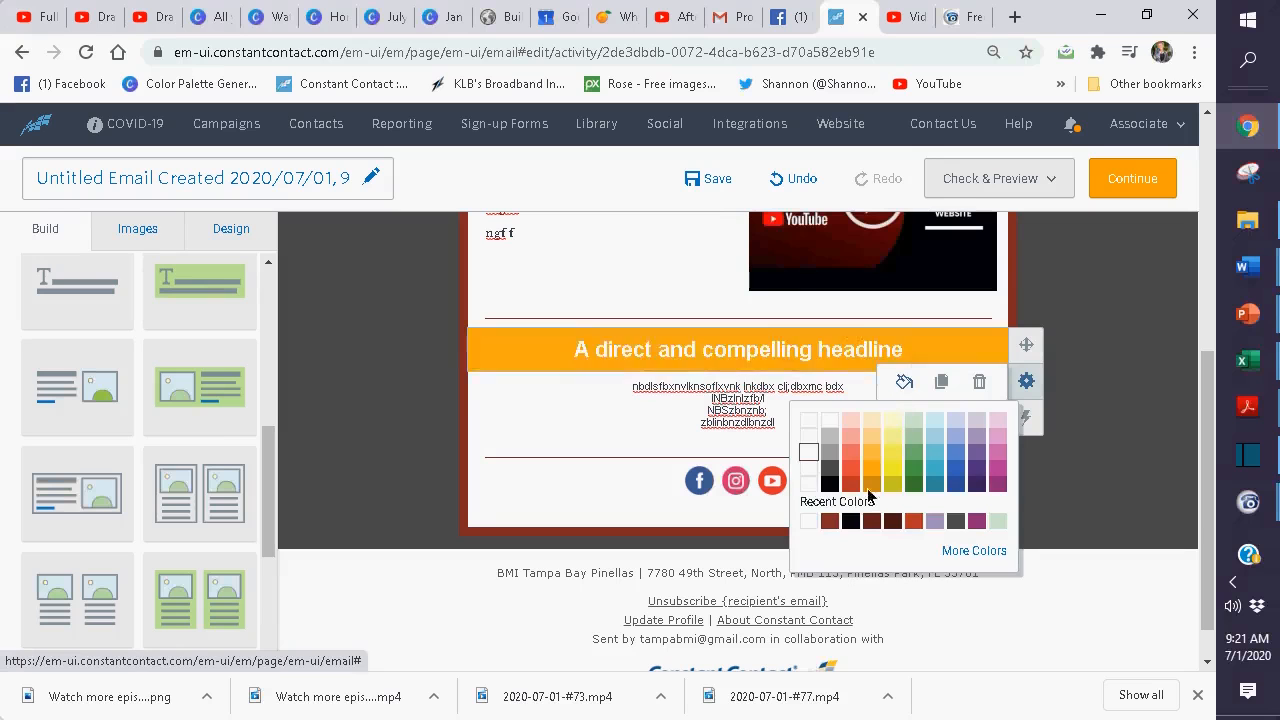
left_click(830, 521)
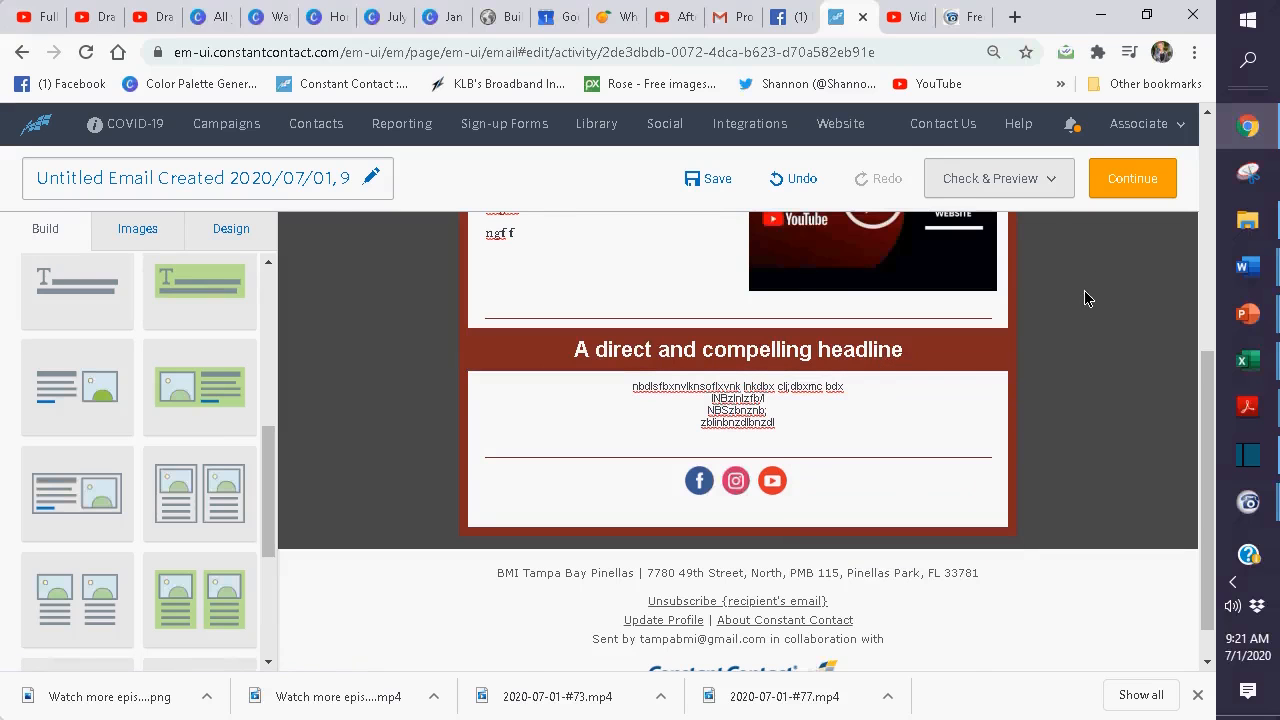
Delete the divider above the second brick red headline and the divider below the first one
scroll(1052, 422, "up", 1)
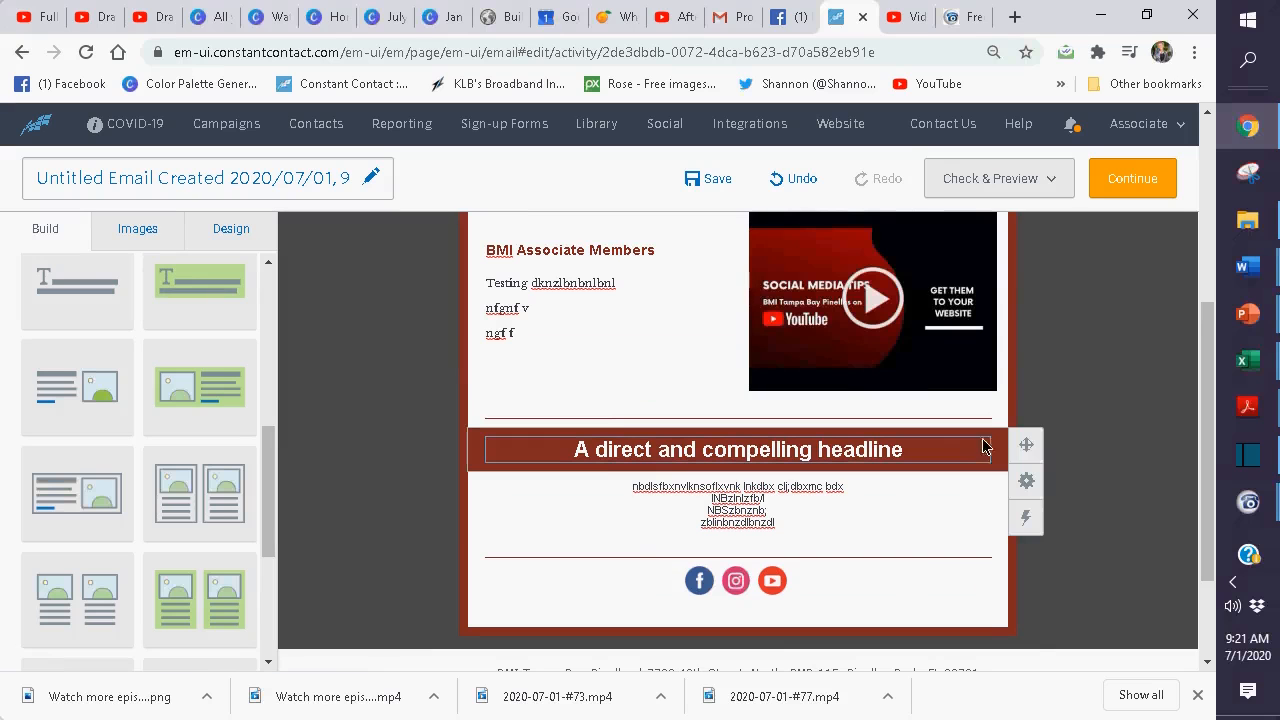
left_click(607, 419)
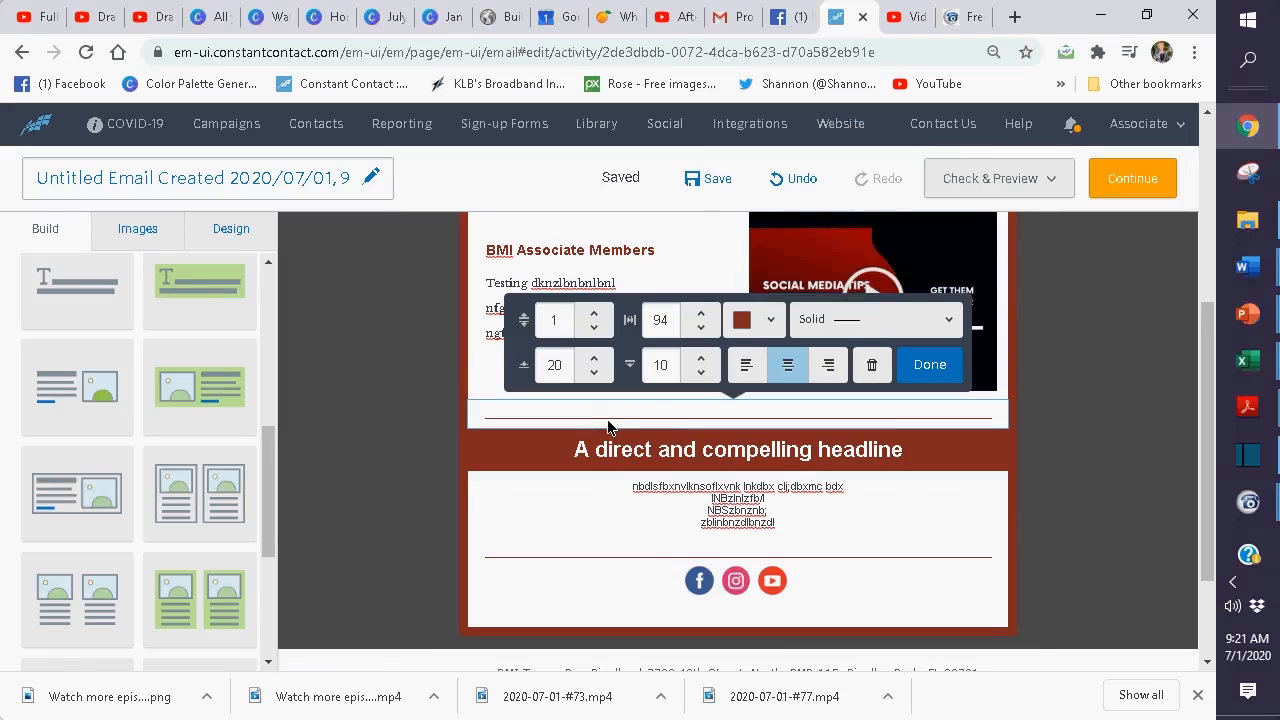
left_click(872, 366)
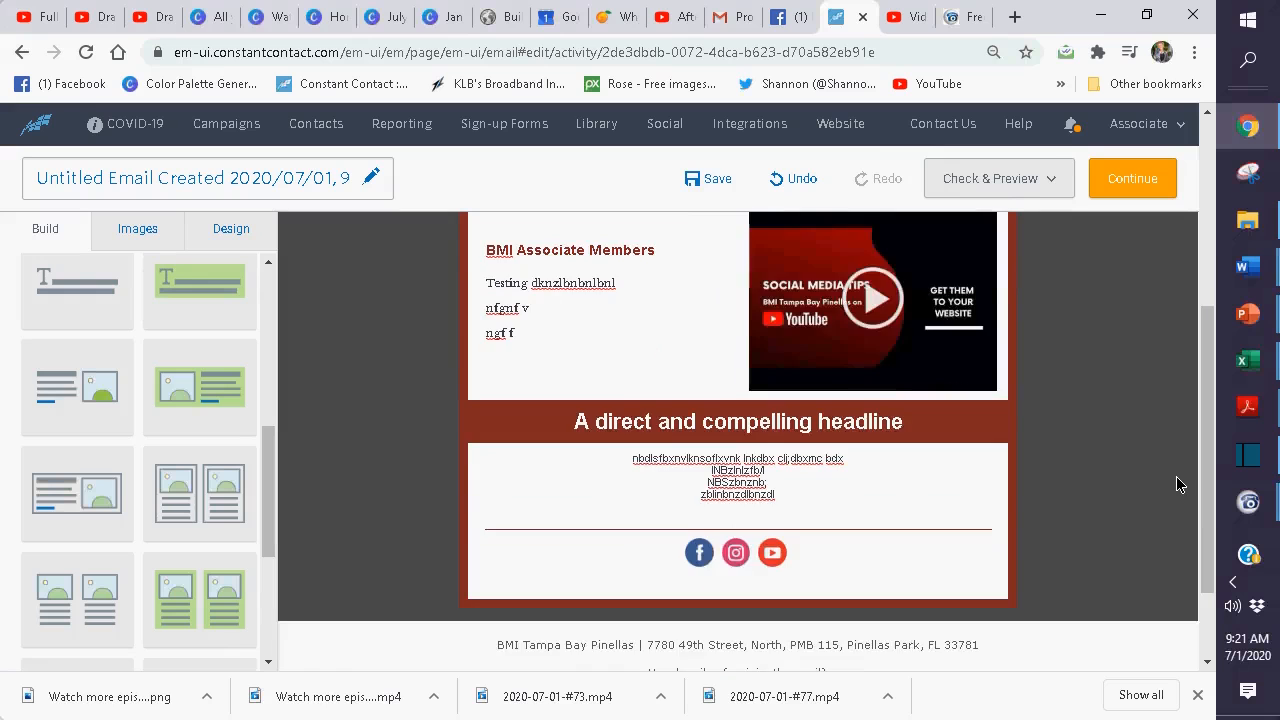
scroll(1177, 485, "up", 2)
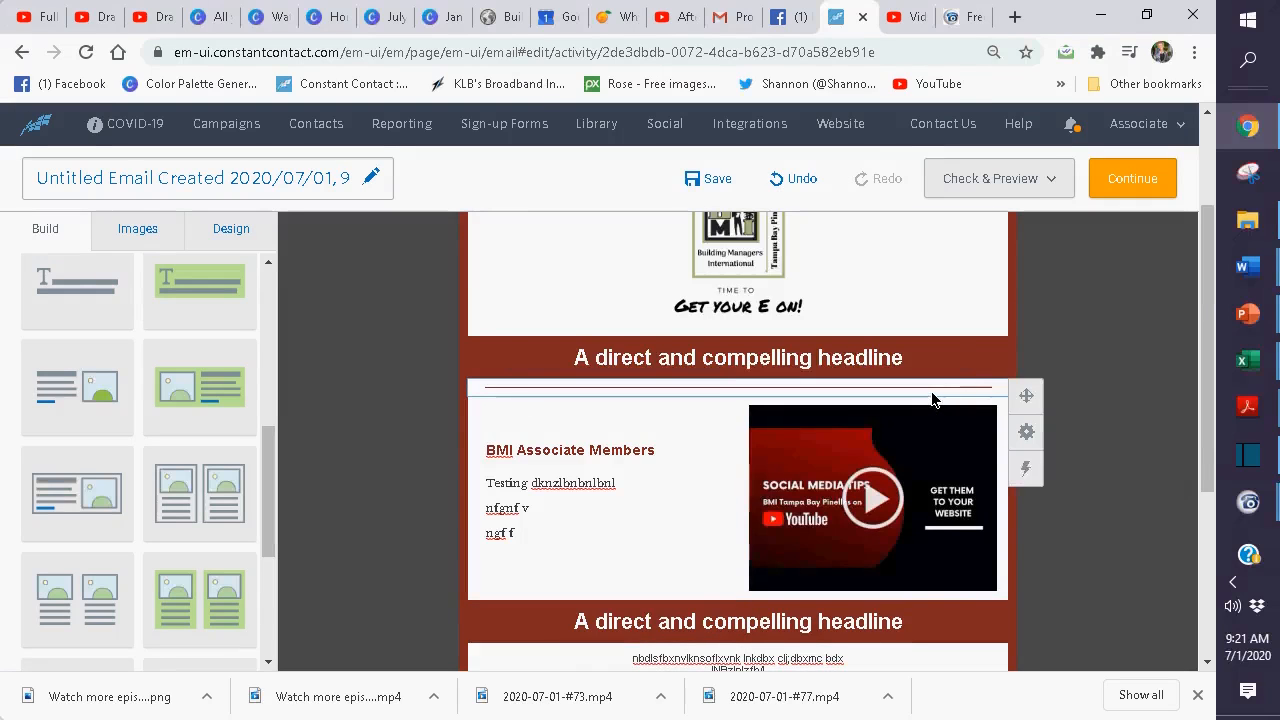
left_click(931, 399)
left_click(871, 343)
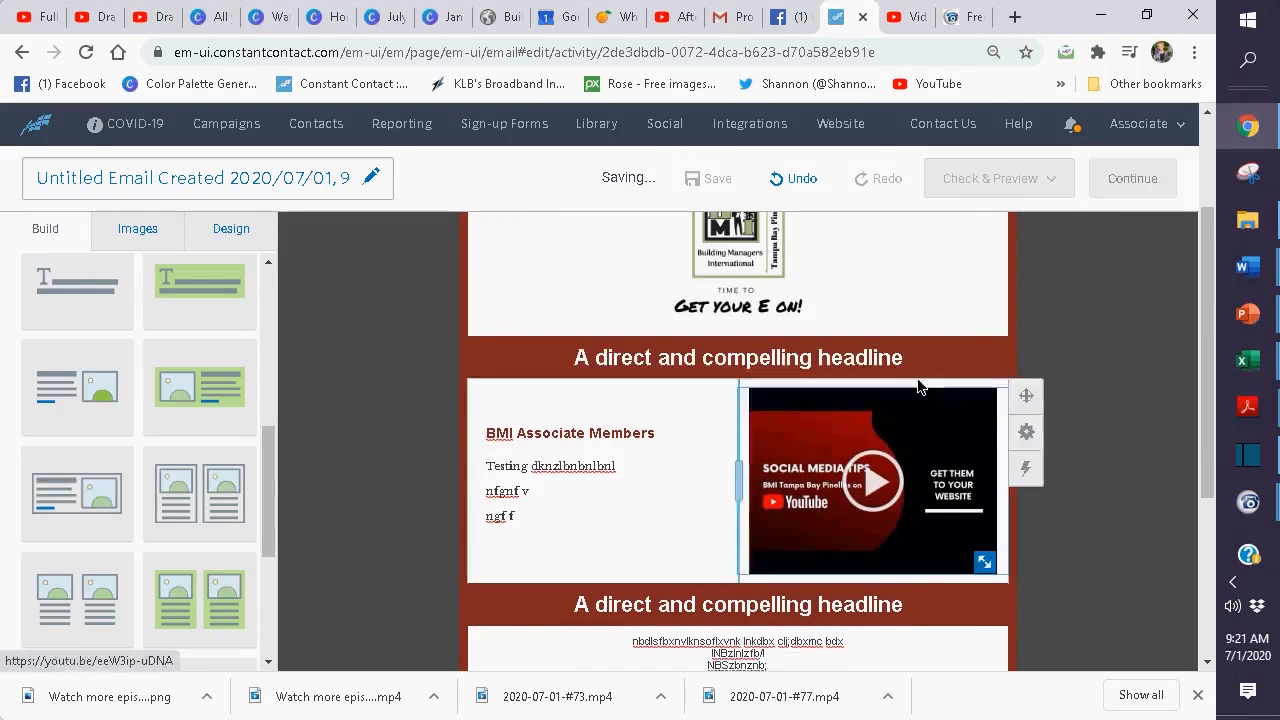
Set the height of the divider above the social icons to 4 px
scroll(1127, 443, "down", 2)
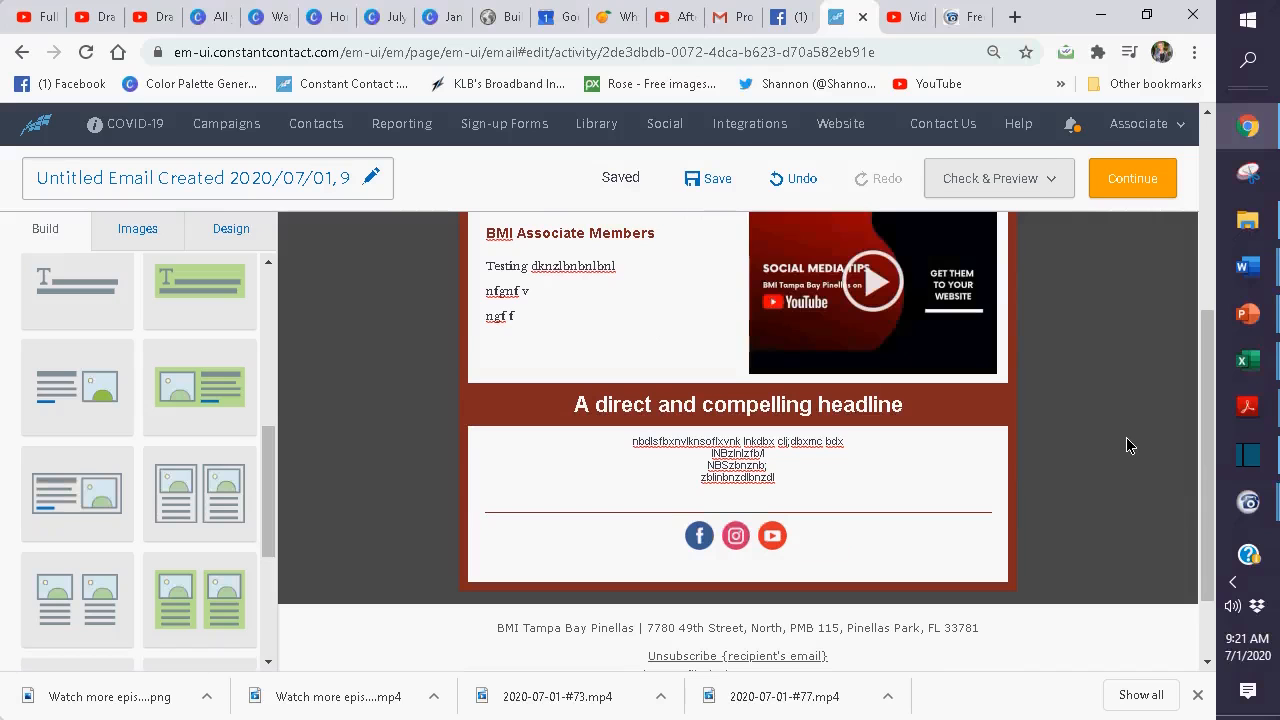
left_click(936, 516)
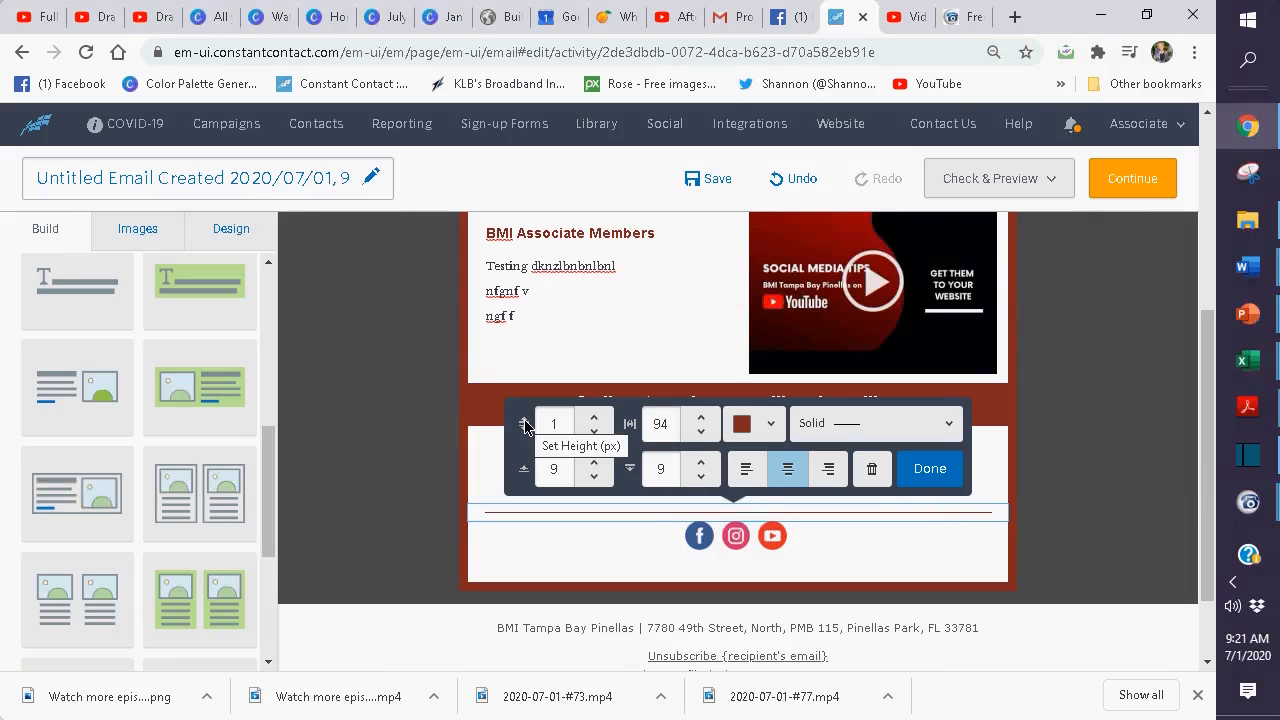
left_click(596, 418)
left_click(596, 418)
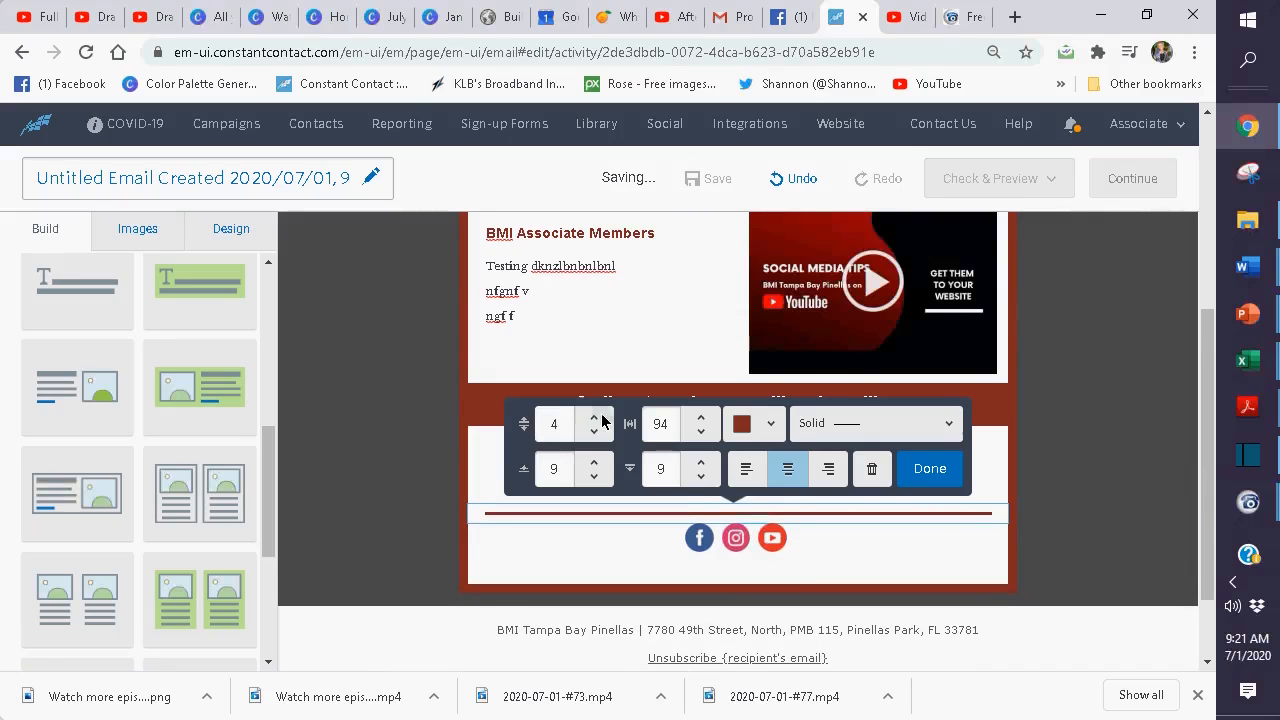
left_click(920, 481)
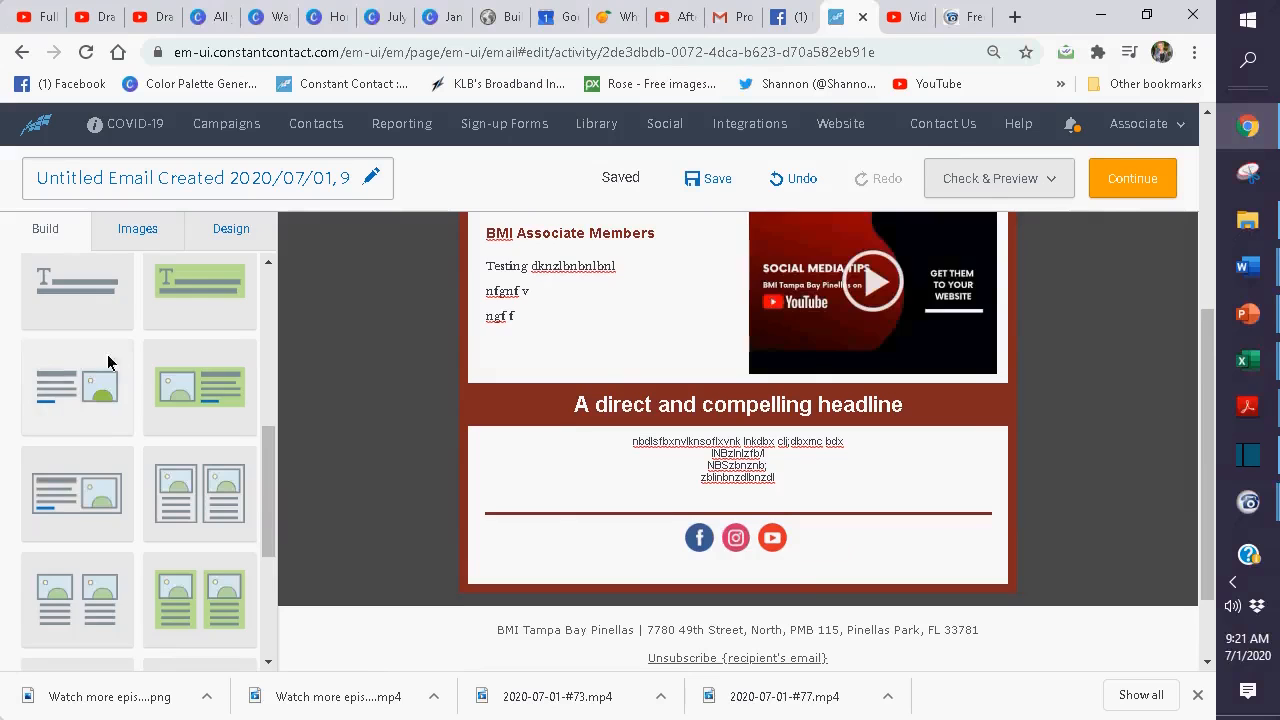
scroll(123, 388, "down", 4)
scroll(123, 388, "up", 3)
scroll(500, 385, "down", 3)
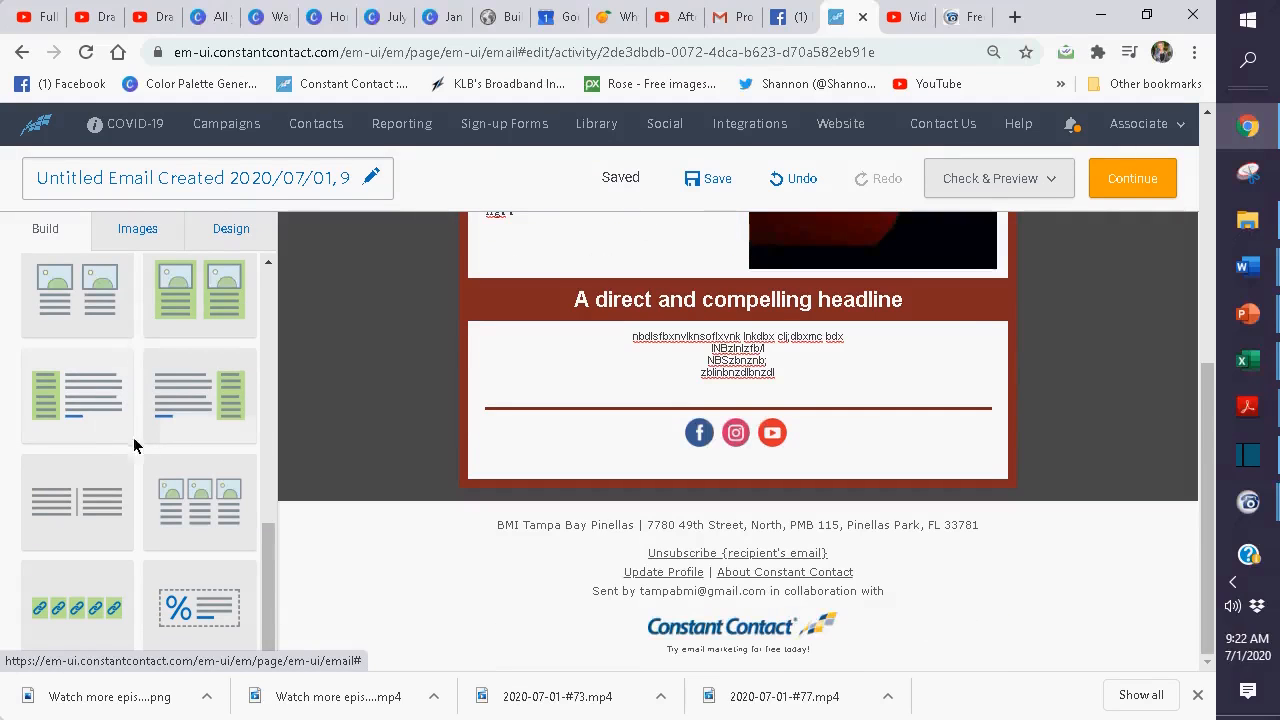
scroll(779, 363, "up", 2)
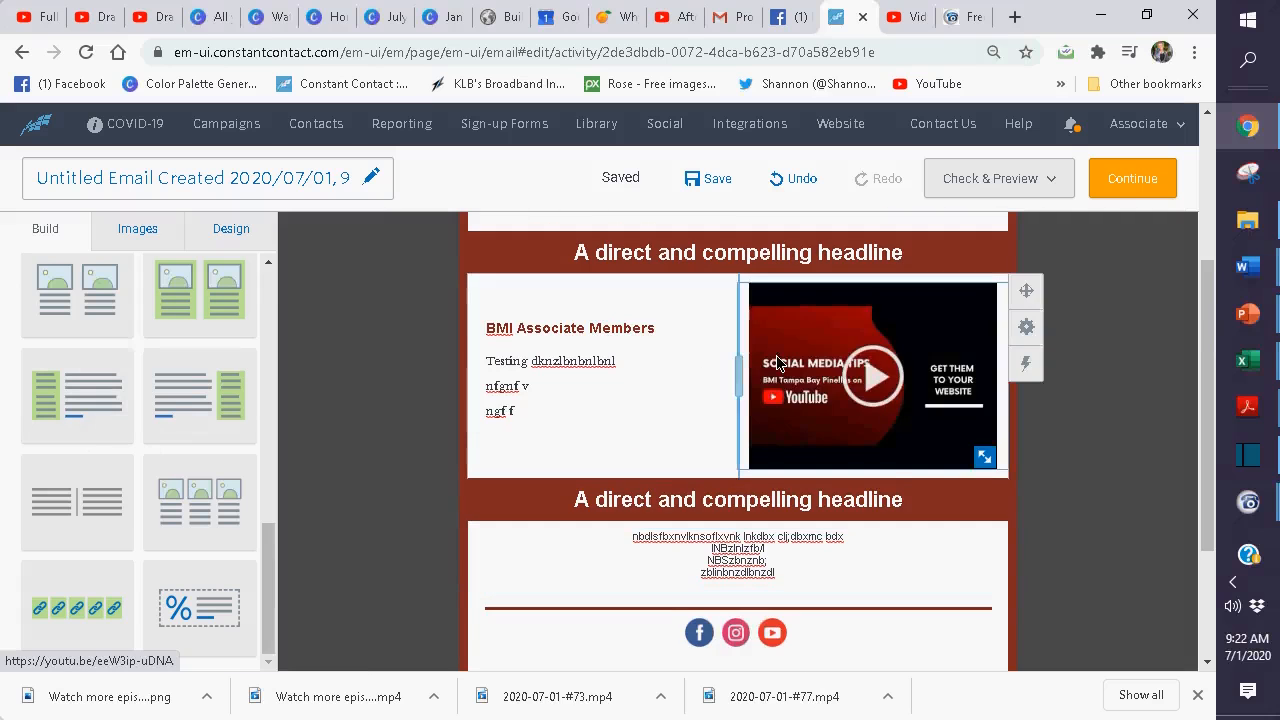
Insert an image block left of the centered text under the second headline and enlarge its placeholder to about two thirds of the content width
left_click(600, 561)
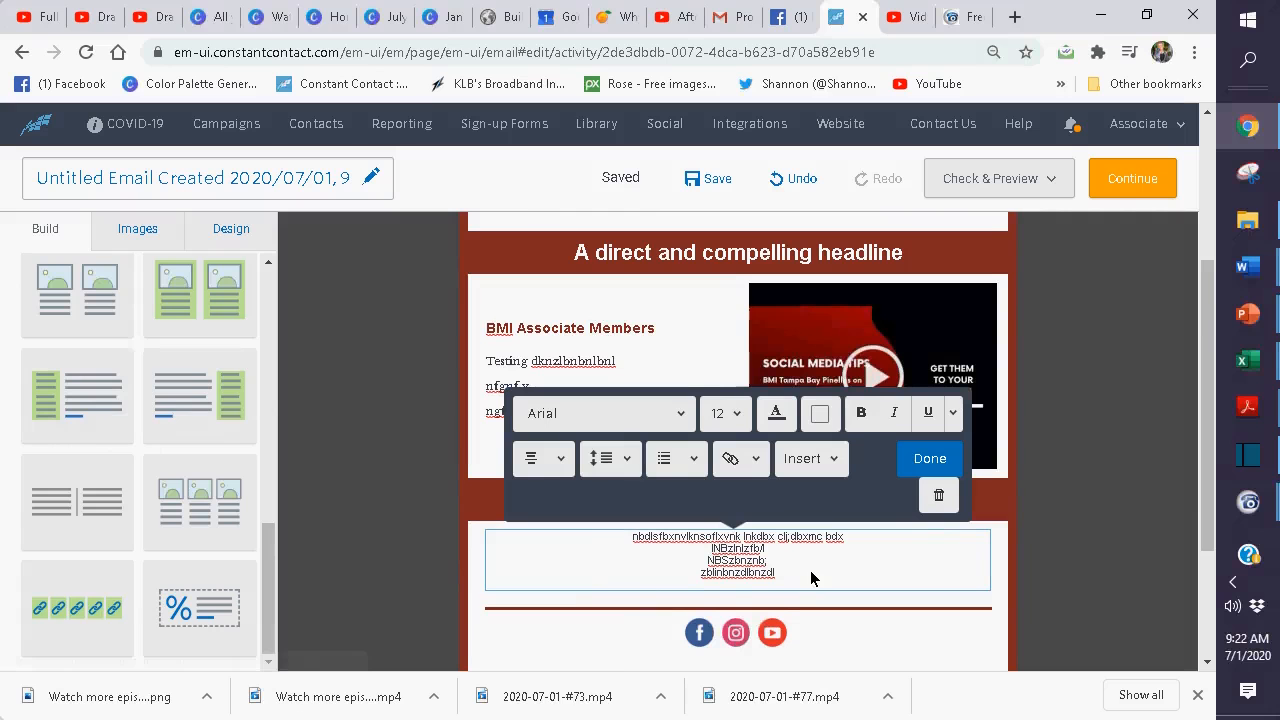
scroll(206, 434, "up", 10)
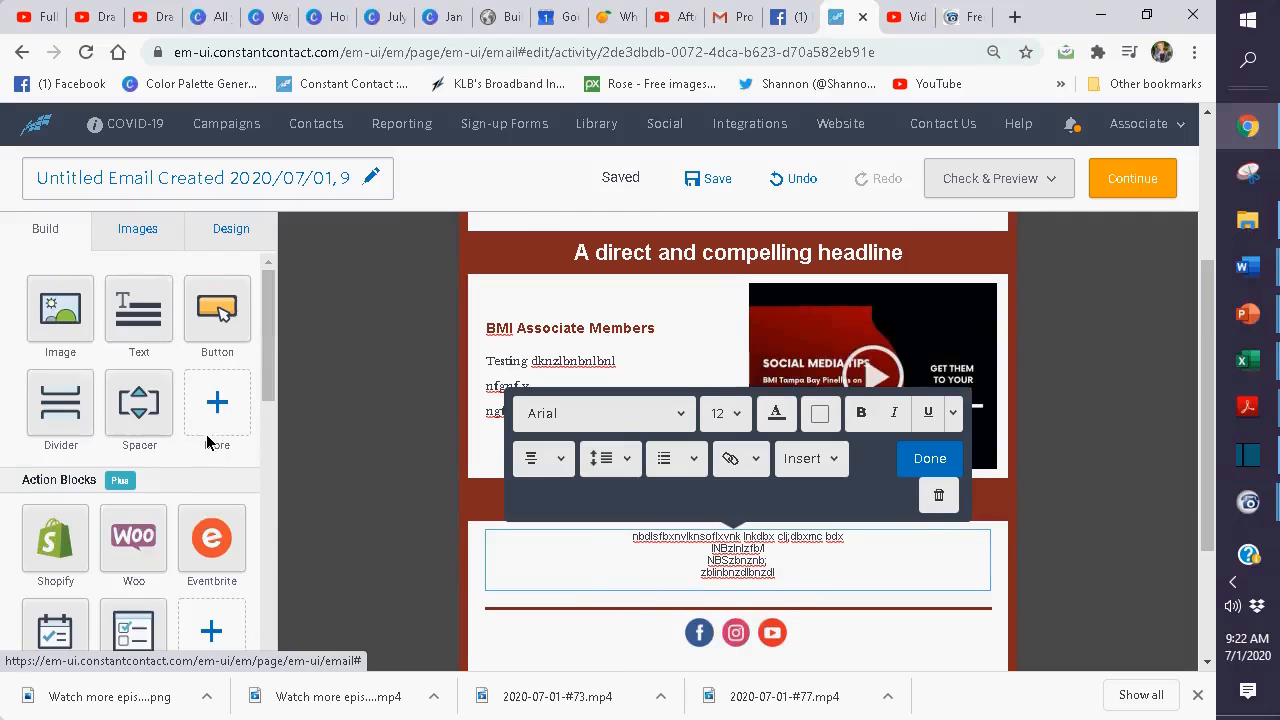
left_click(58, 326)
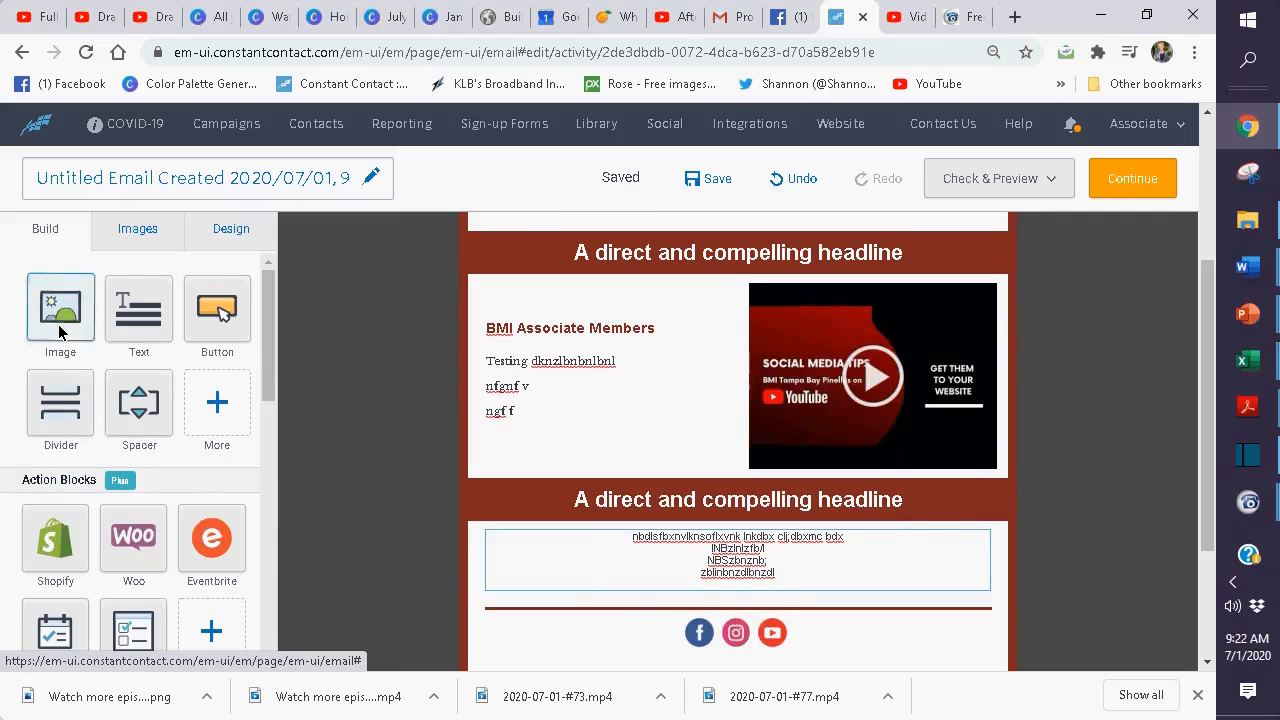
left_click_drag(58, 324, 548, 446)
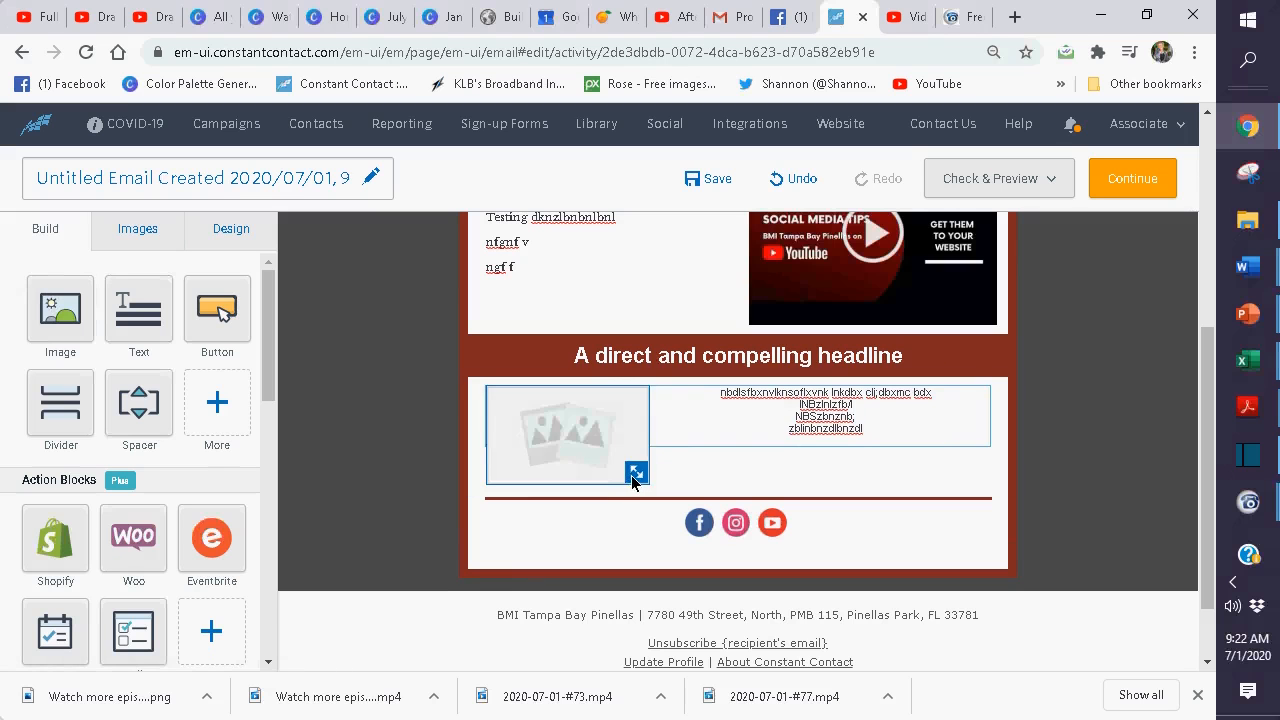
left_click_drag(632, 482, 812, 585)
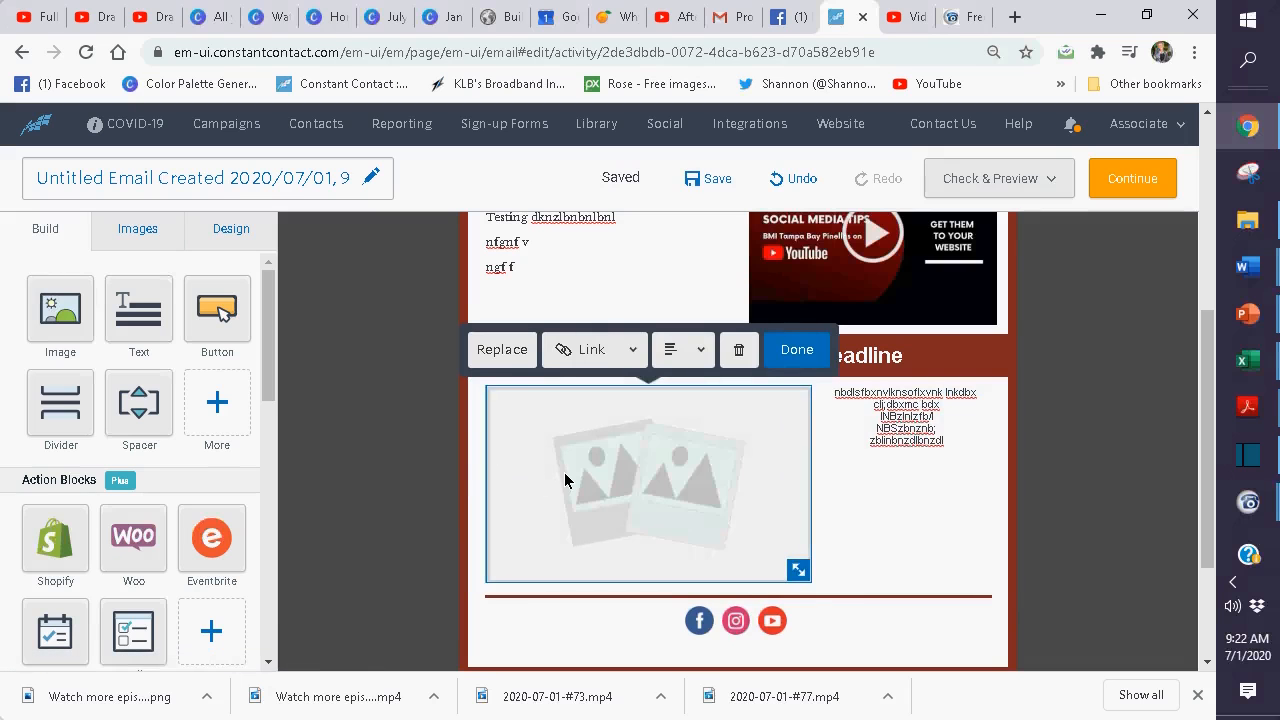
left_click(842, 481)
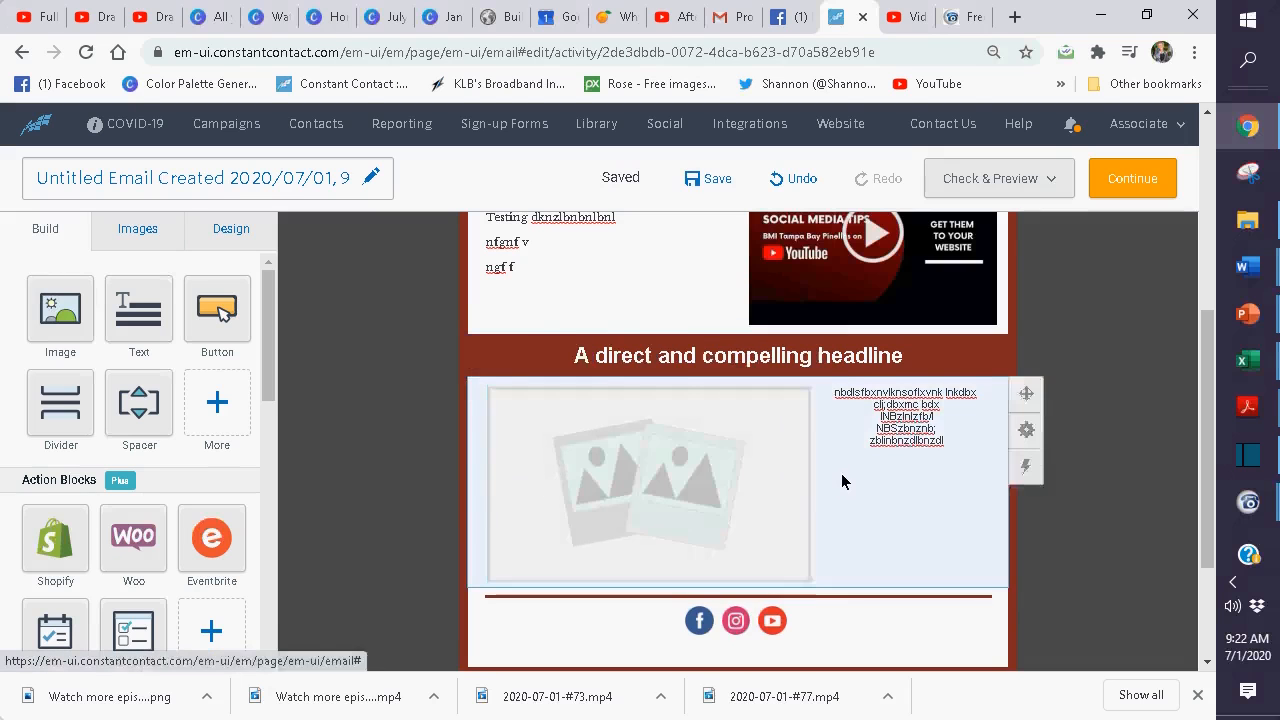
Rename the email campaign as "Testing Social Media Tips"
scroll(842, 481, "up", 3)
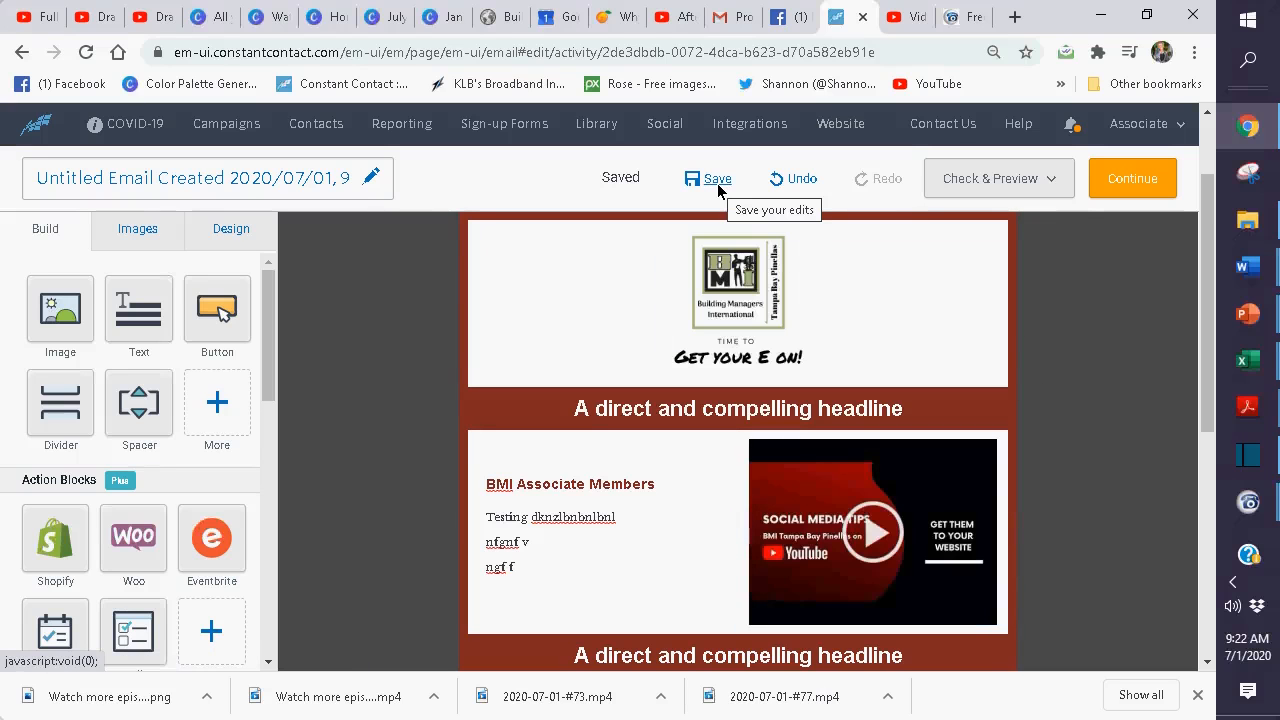
left_click(91, 181)
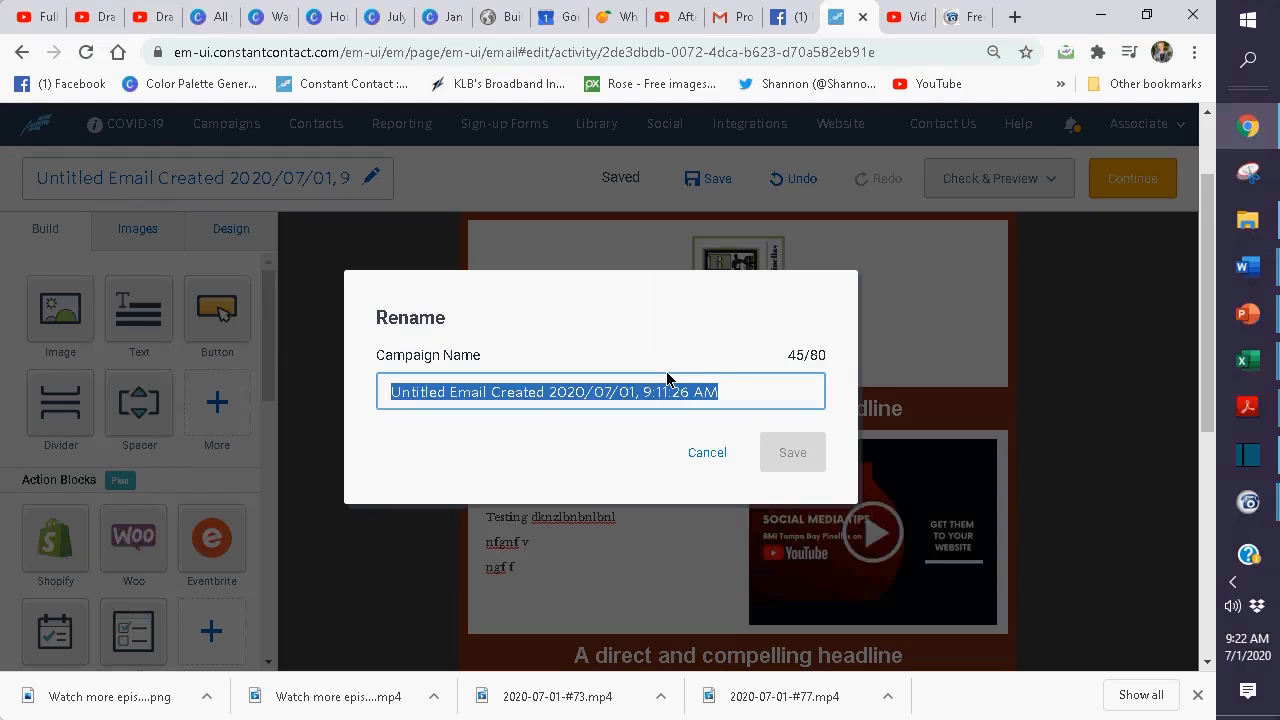
type("Testing Social")
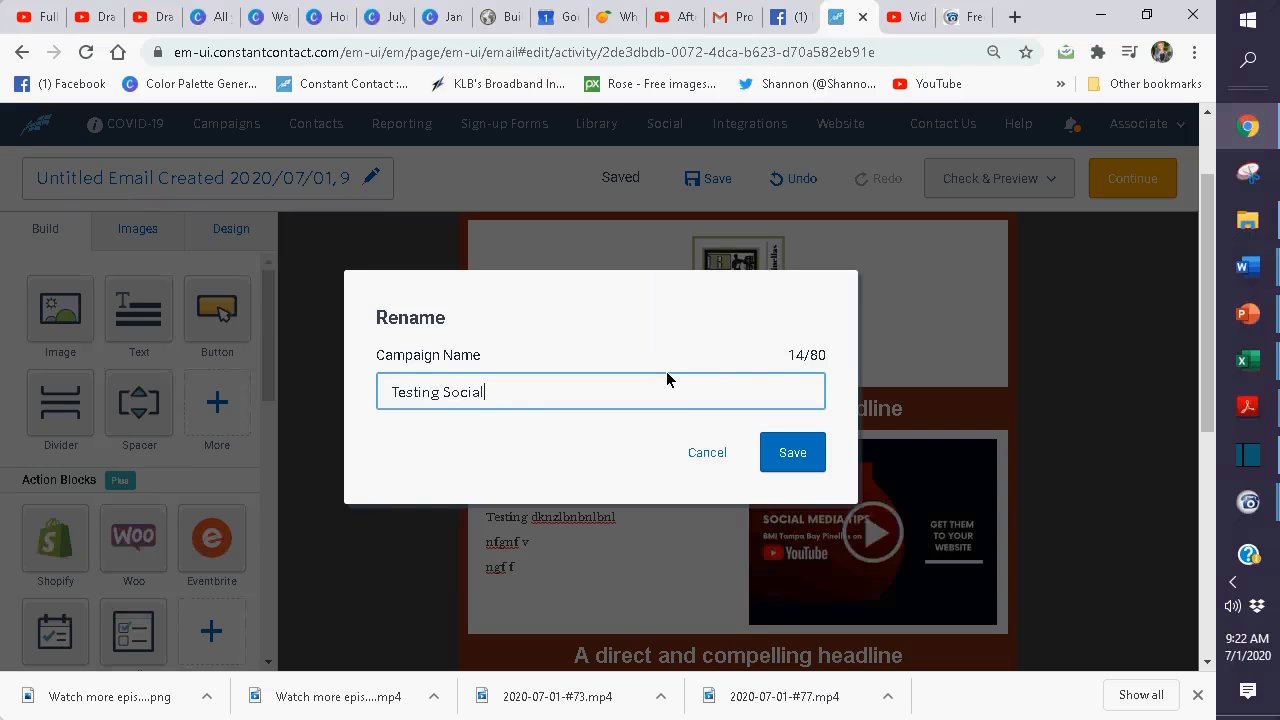
type(" Media Tips")
left_click(770, 458)
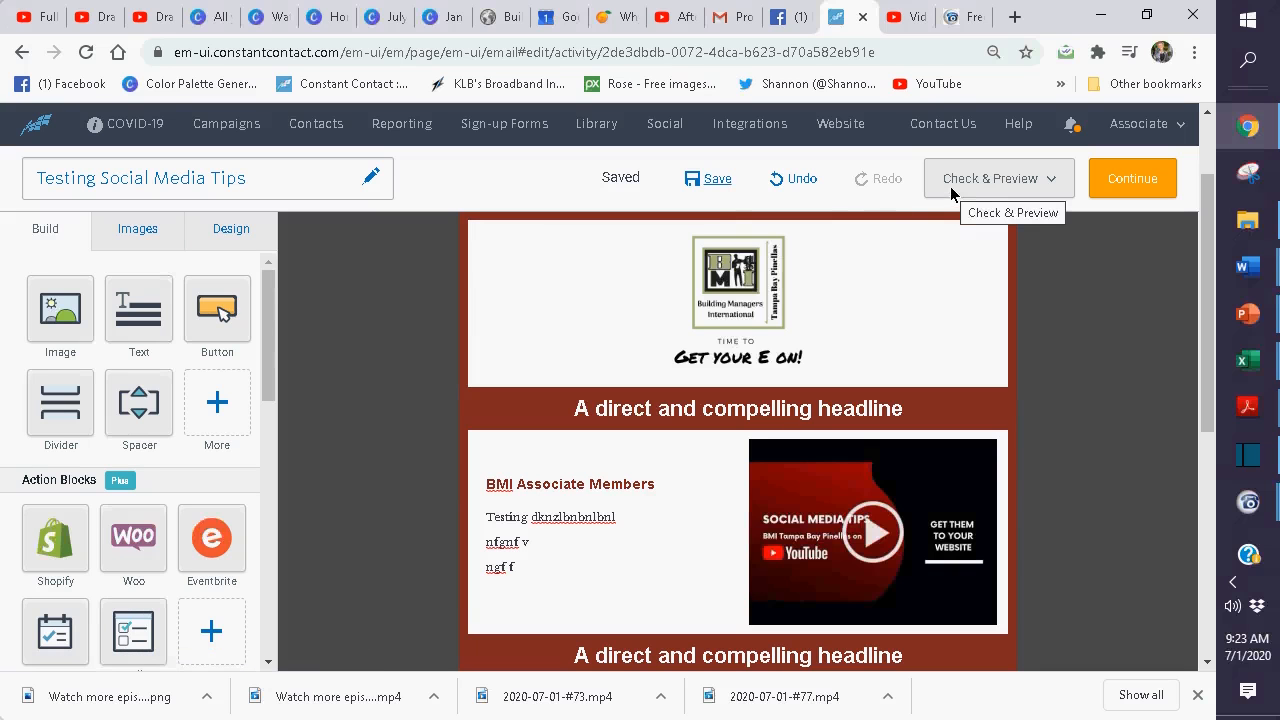
Check the email for errors and locate each flagged placeholder text item in the layout
left_click(1010, 178)
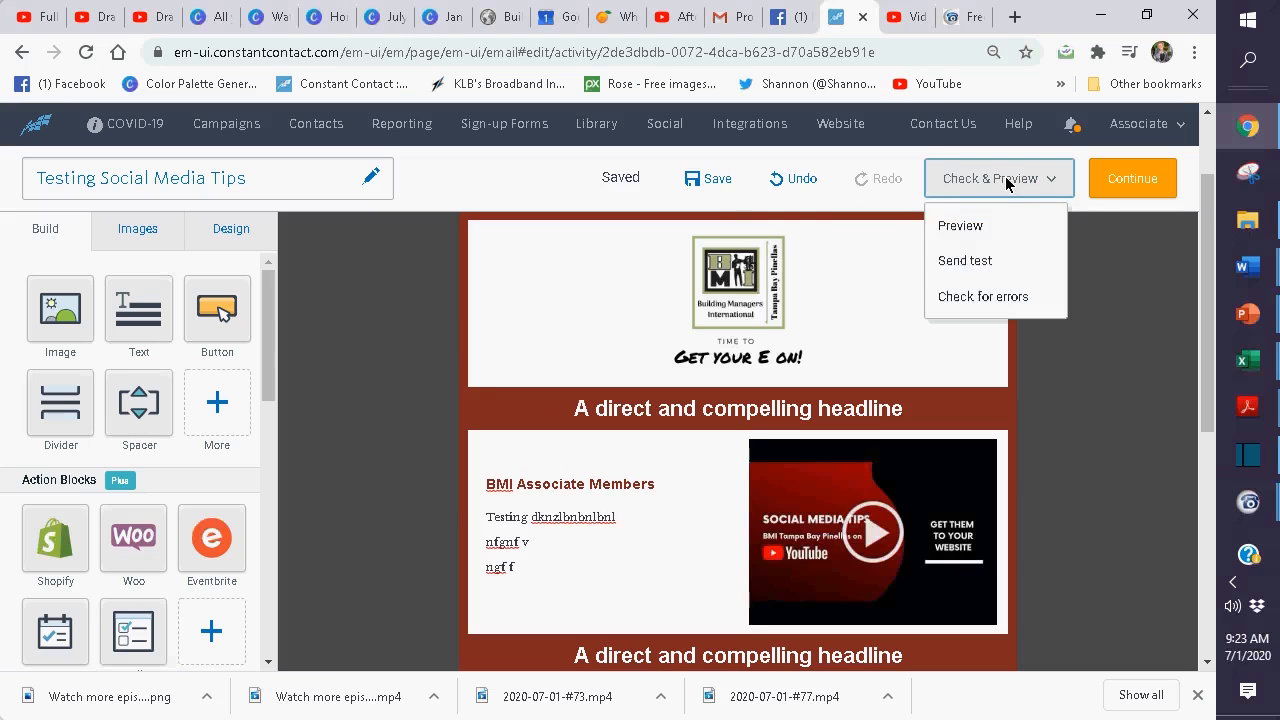
left_click(1010, 296)
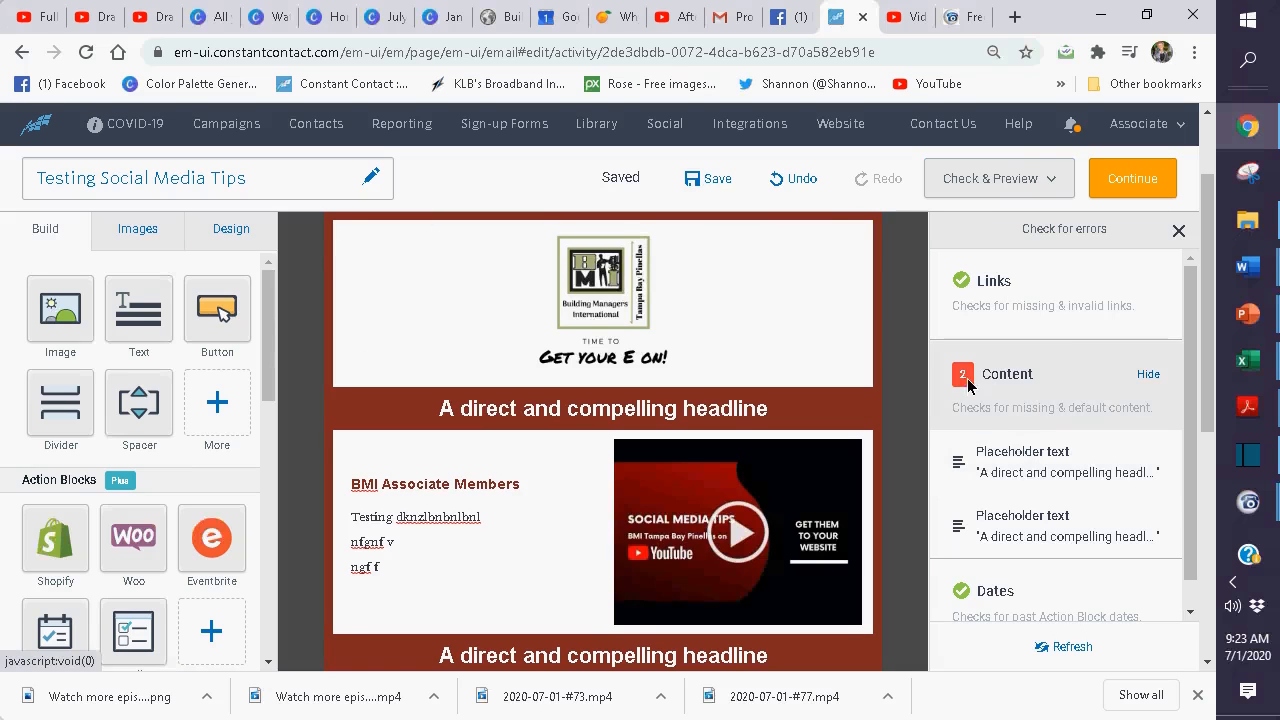
left_click(1015, 401)
left_click(1164, 374)
left_click(1118, 474)
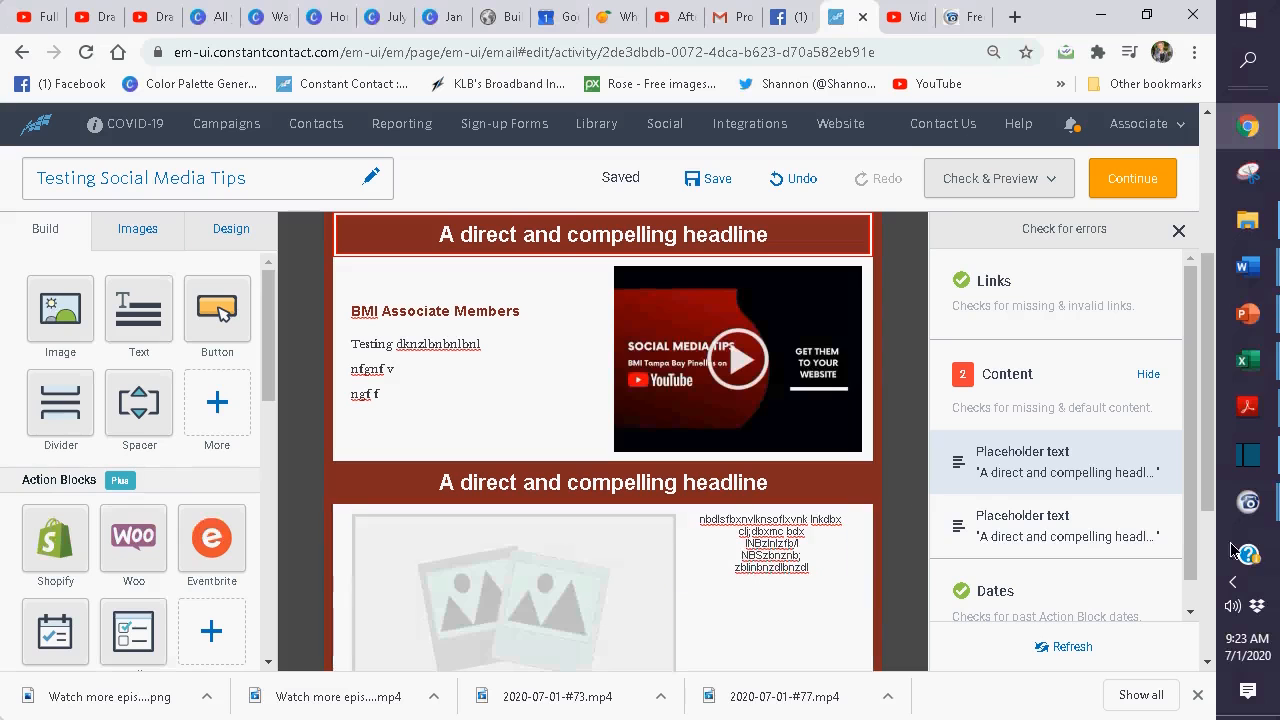
left_click(1072, 540)
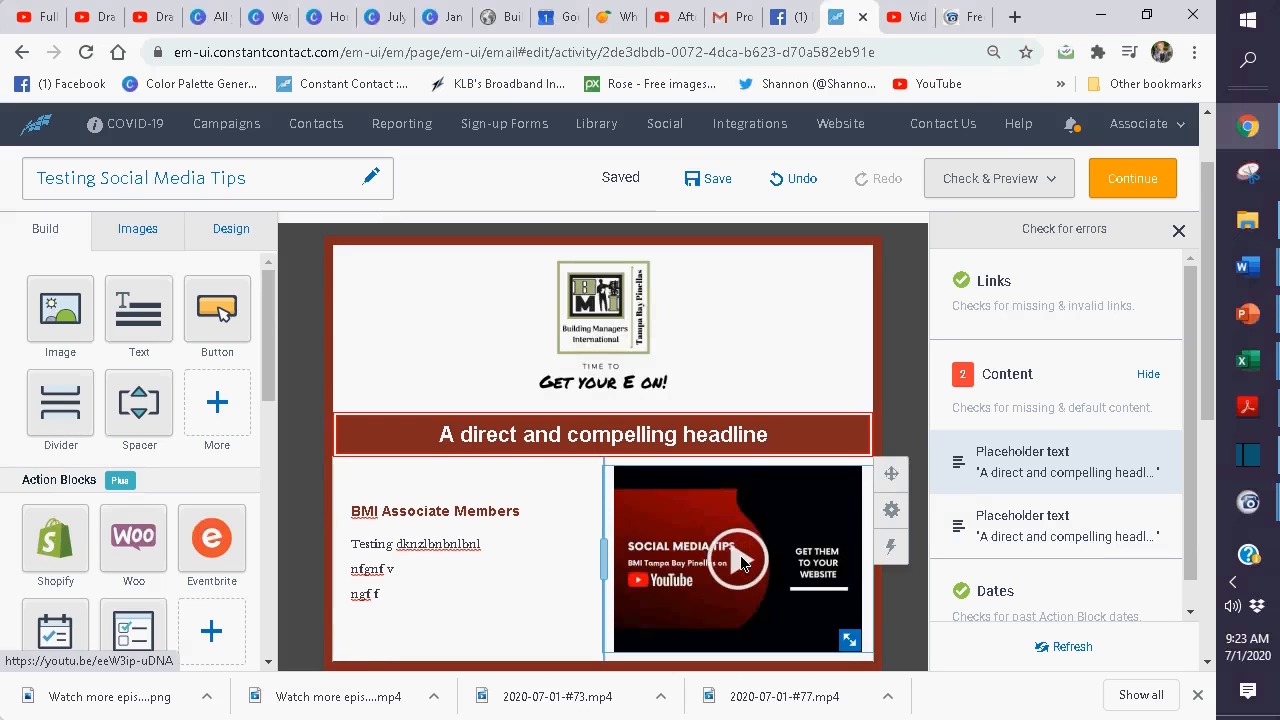
Preview the desktop version of the email, test its video link, and return to the editor
left_click(992, 180)
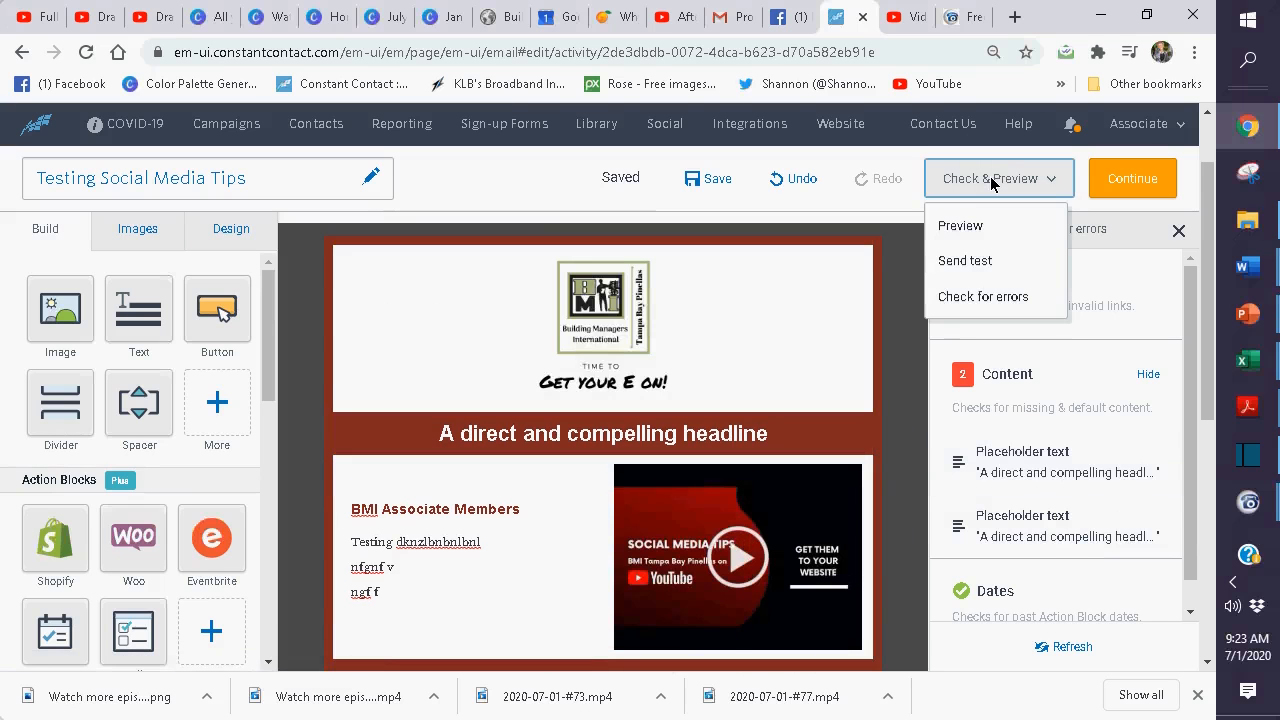
left_click(965, 220)
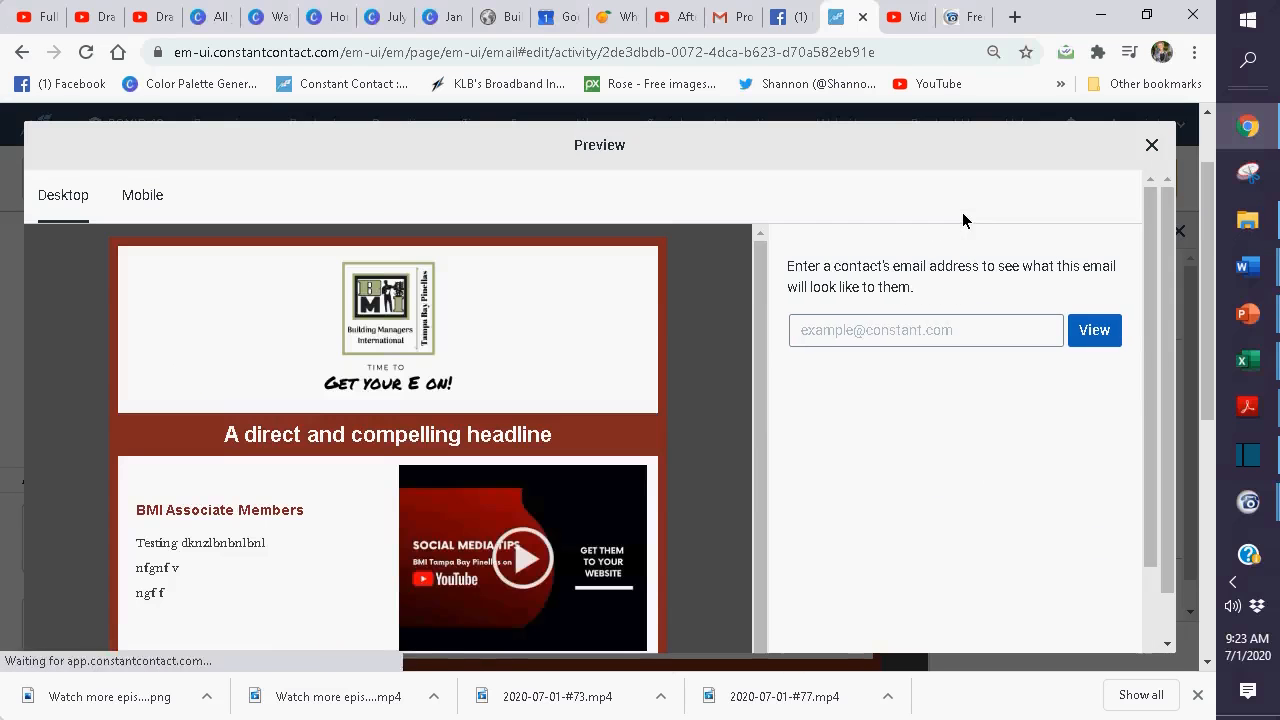
scroll(600, 390, "down", 3)
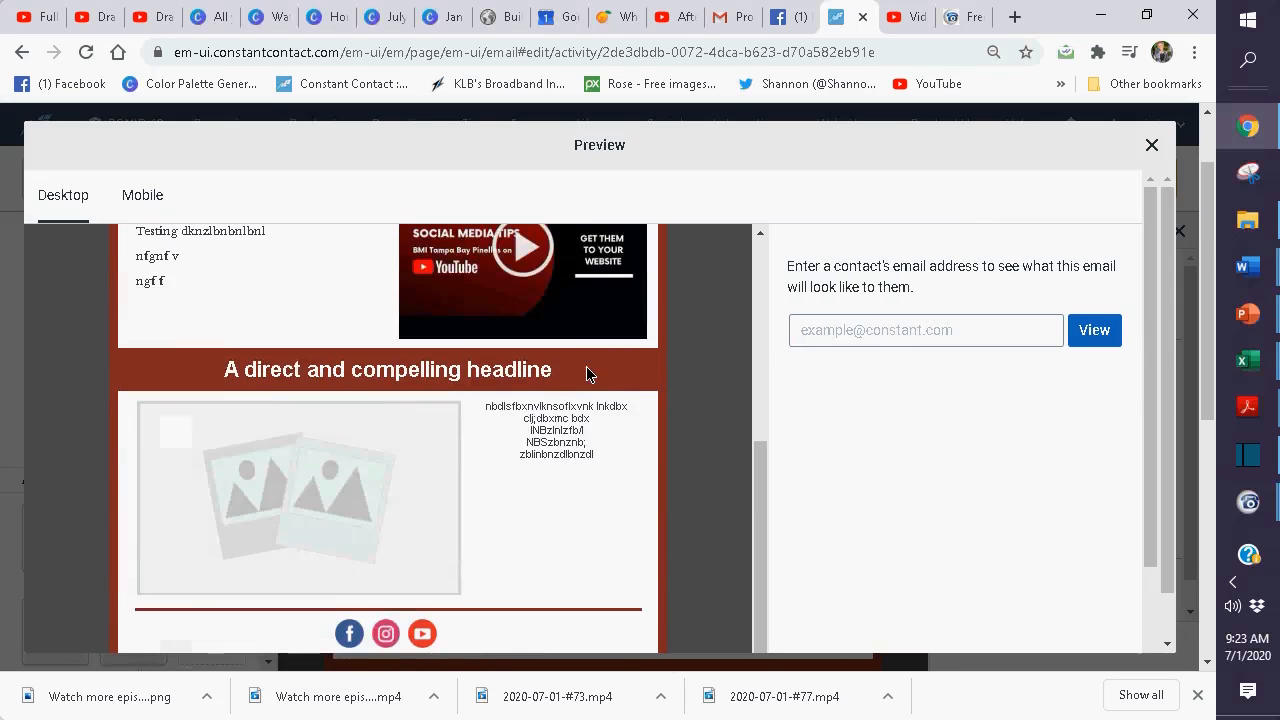
scroll(455, 468, "up", 2)
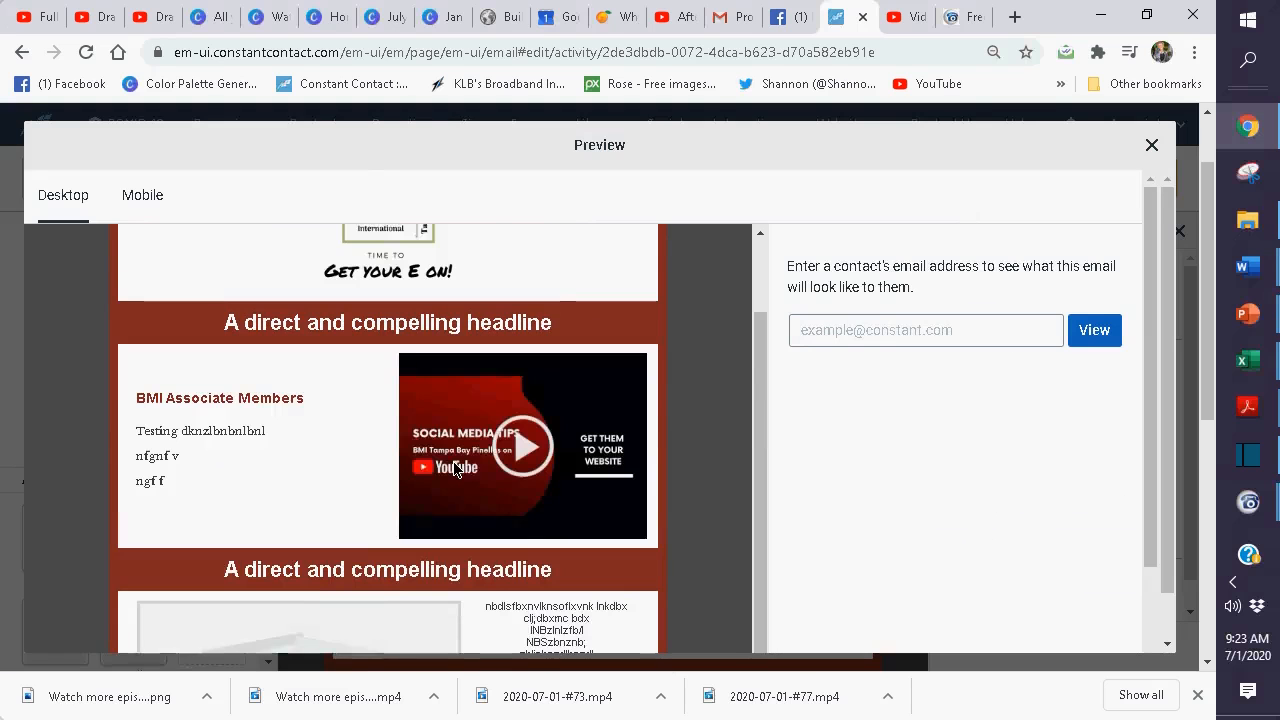
left_click(514, 455)
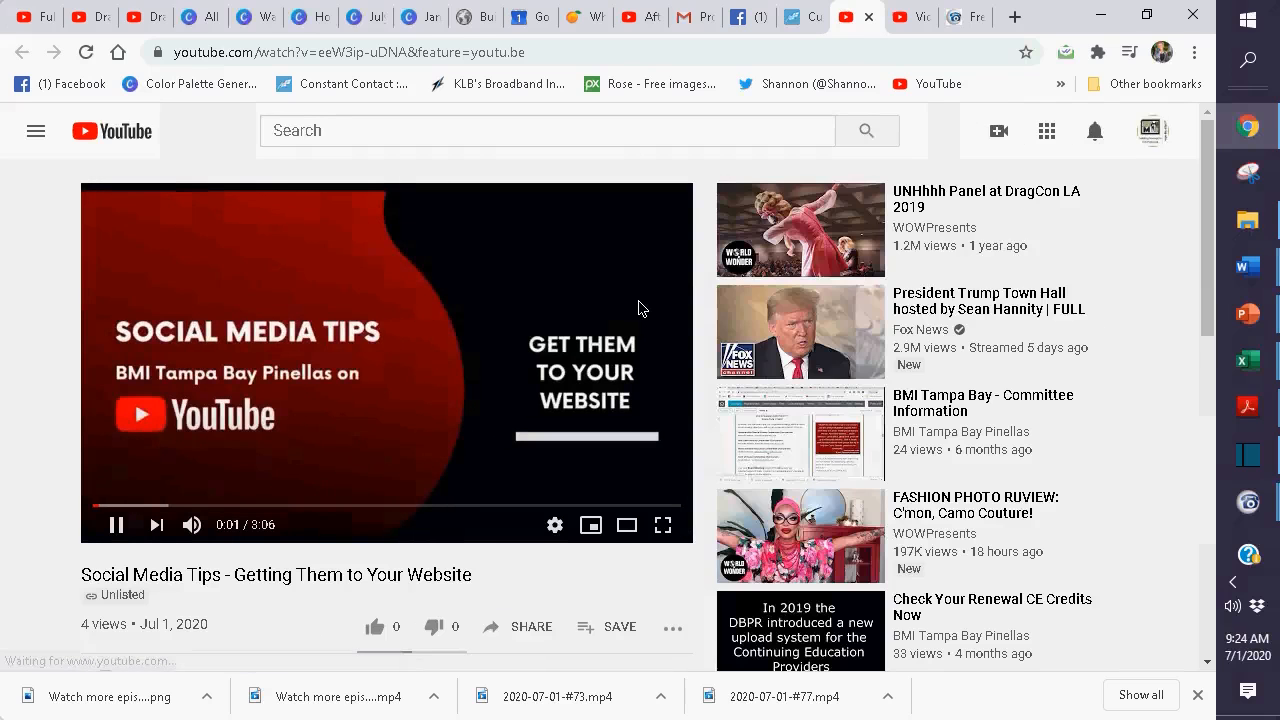
left_click(396, 343)
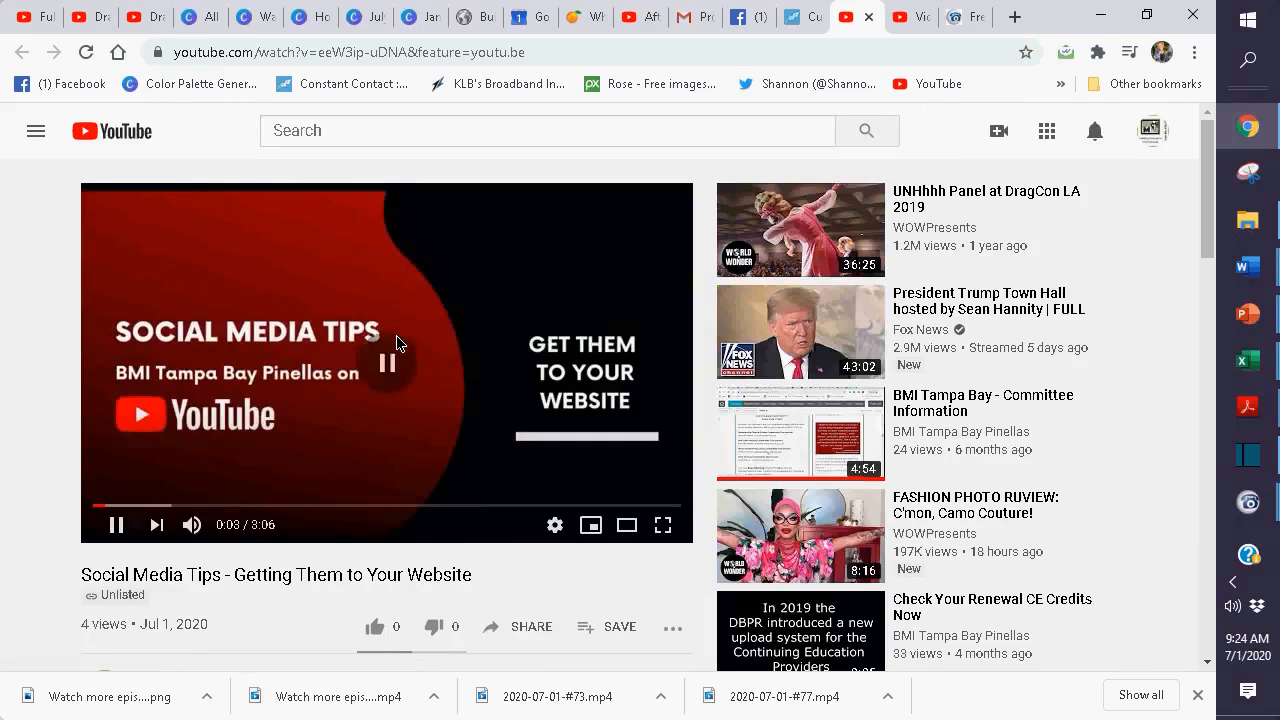
left_click(868, 17)
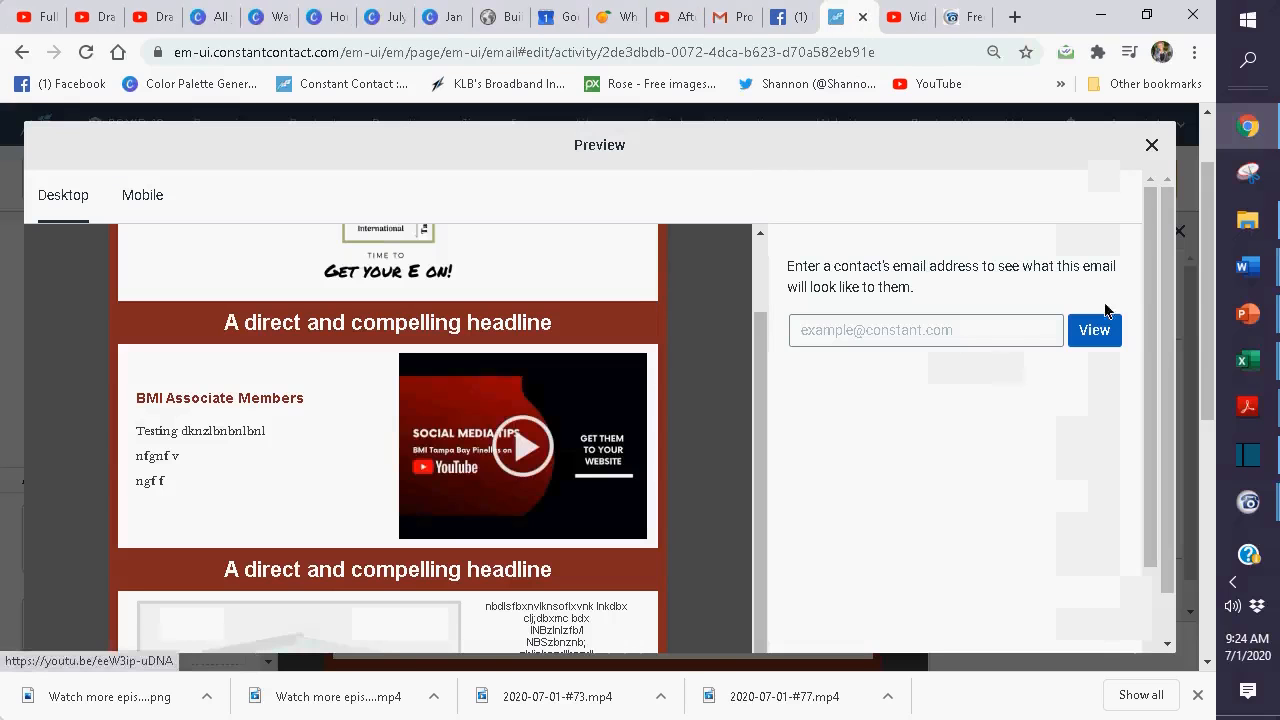
left_click(1151, 145)
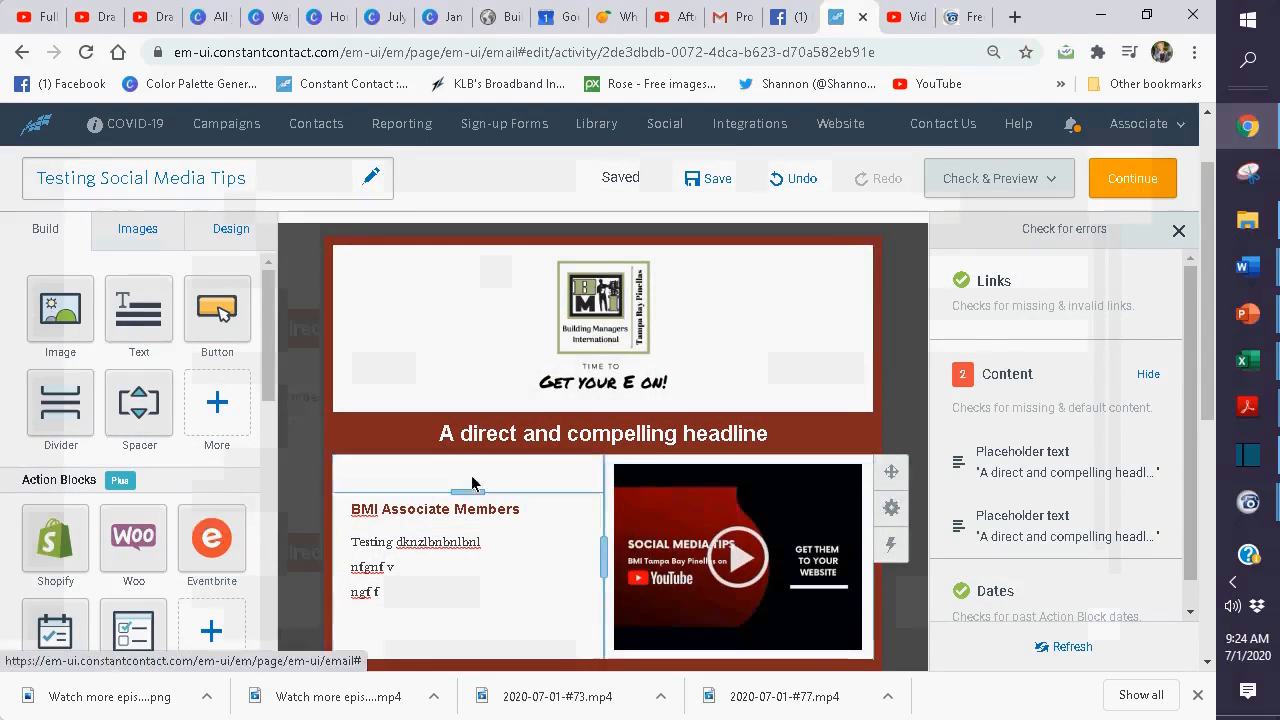
Leave the editor and reopen the "Testing Social Media Tips" draft from the list of all campaigns
left_click(1115, 190)
left_click(813, 18)
left_click(846, 26)
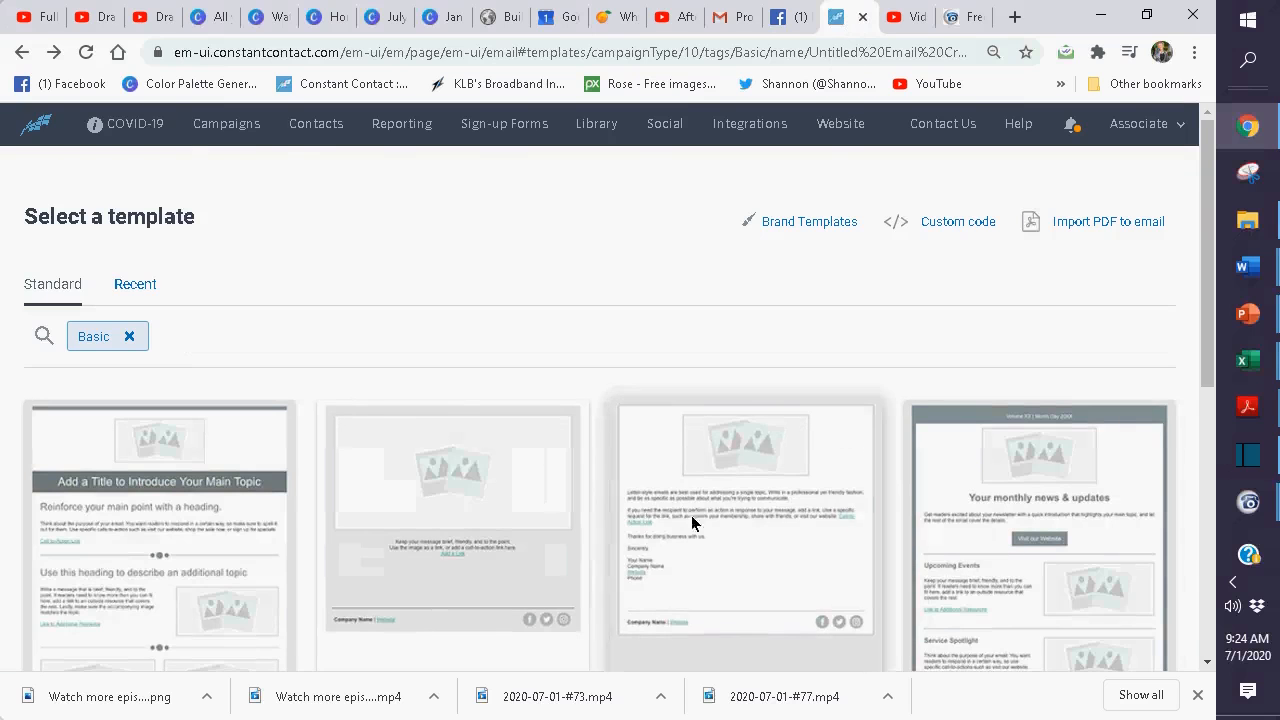
left_click(216, 126)
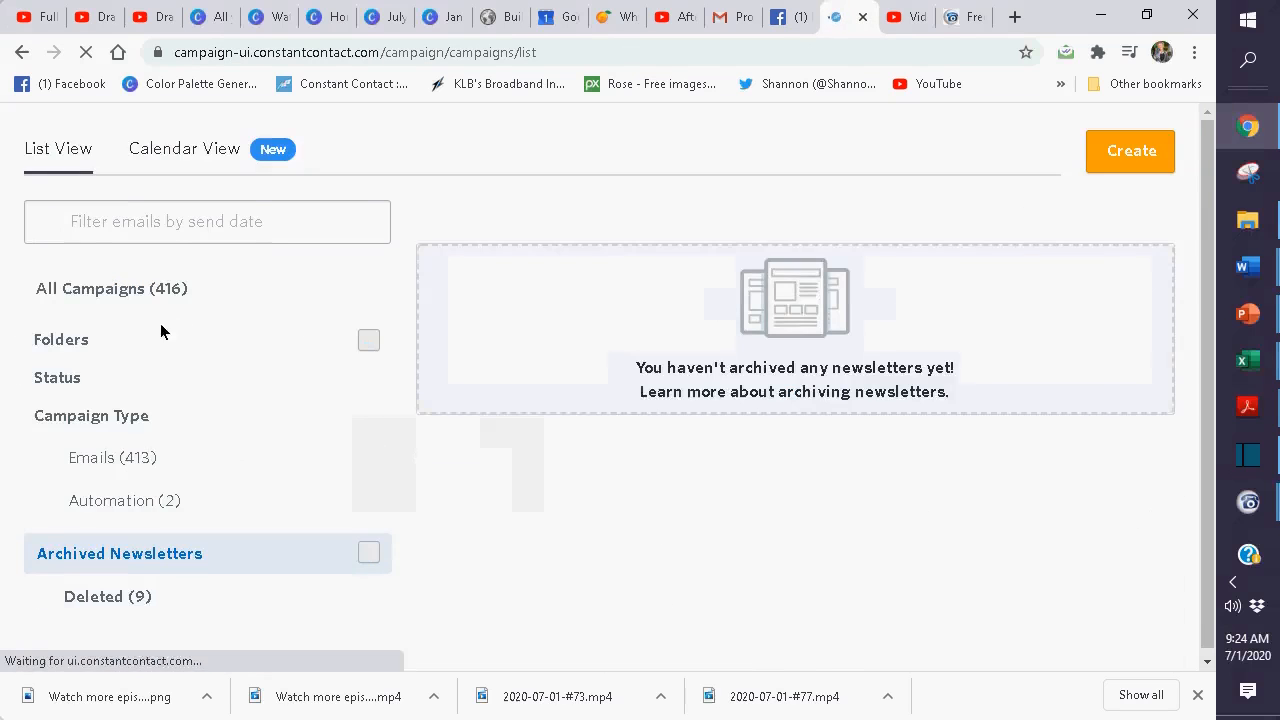
left_click(85, 342)
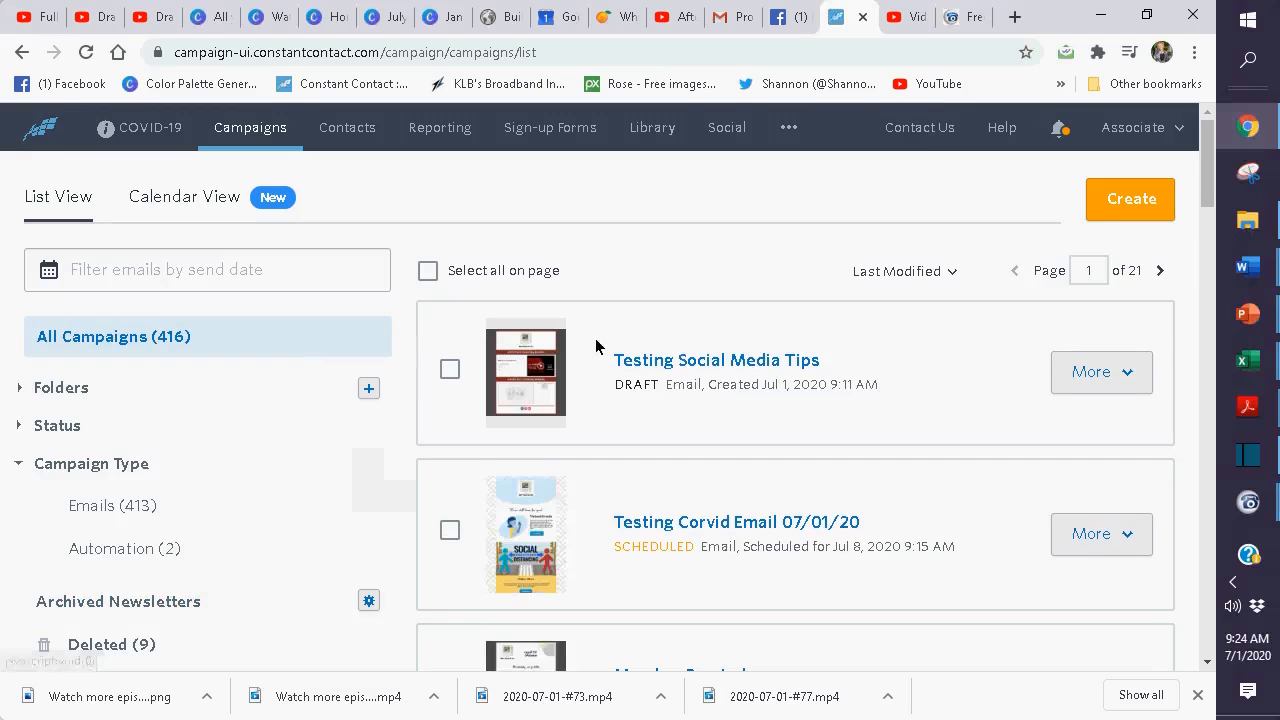
left_click(707, 367)
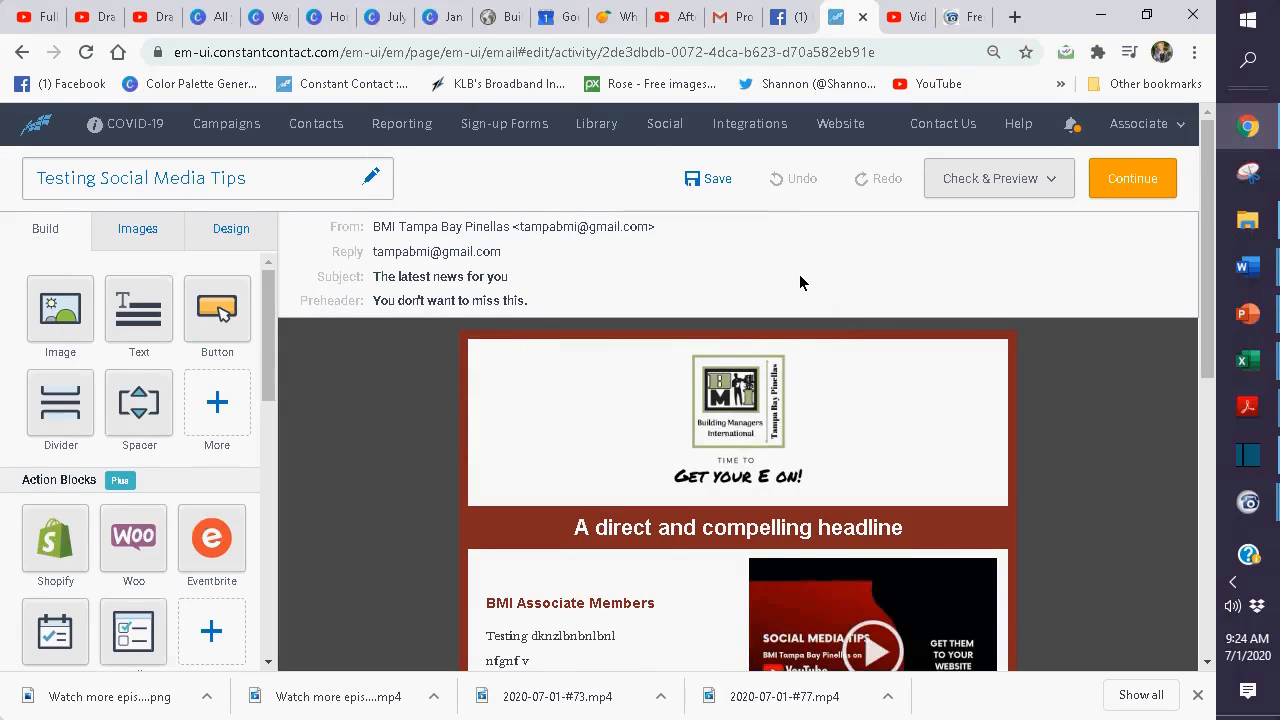
Review the subject and preheader fields in the email settings, leaving without saving
mouse_move(900, 309)
left_click(479, 288)
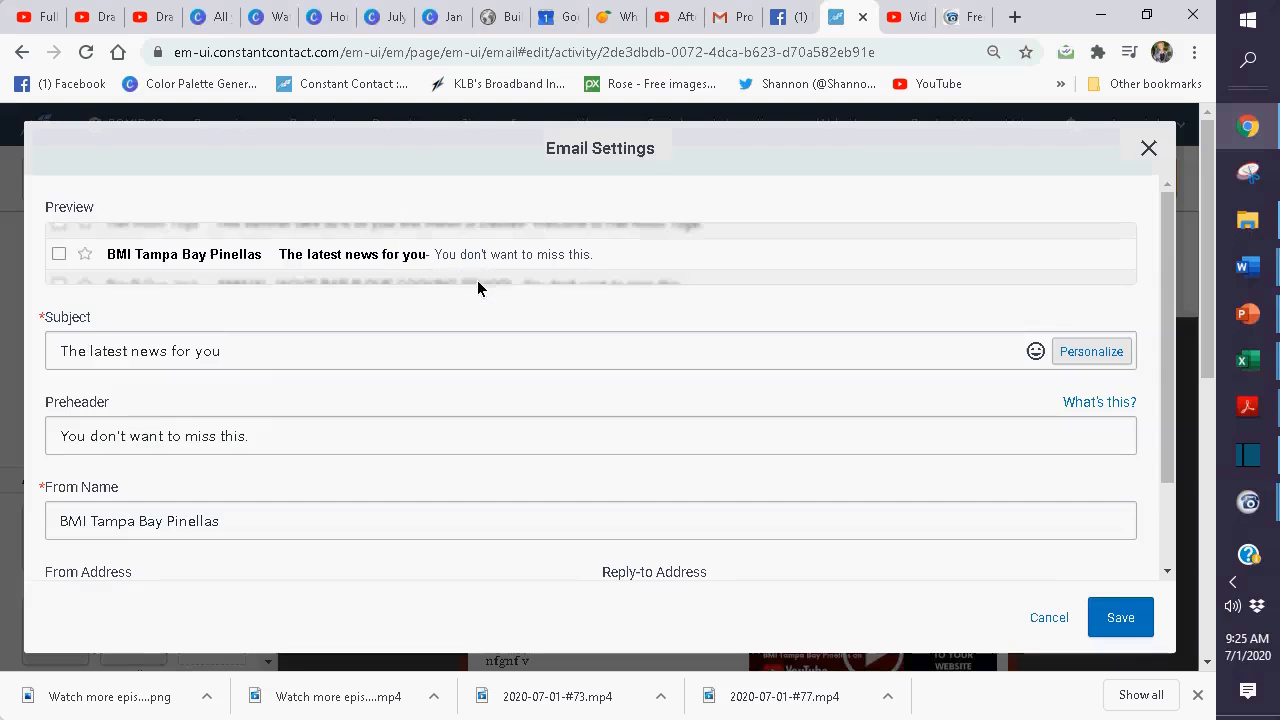
left_click(280, 358)
left_click_drag(280, 353, 58, 356)
left_click_drag(306, 443, 92, 447)
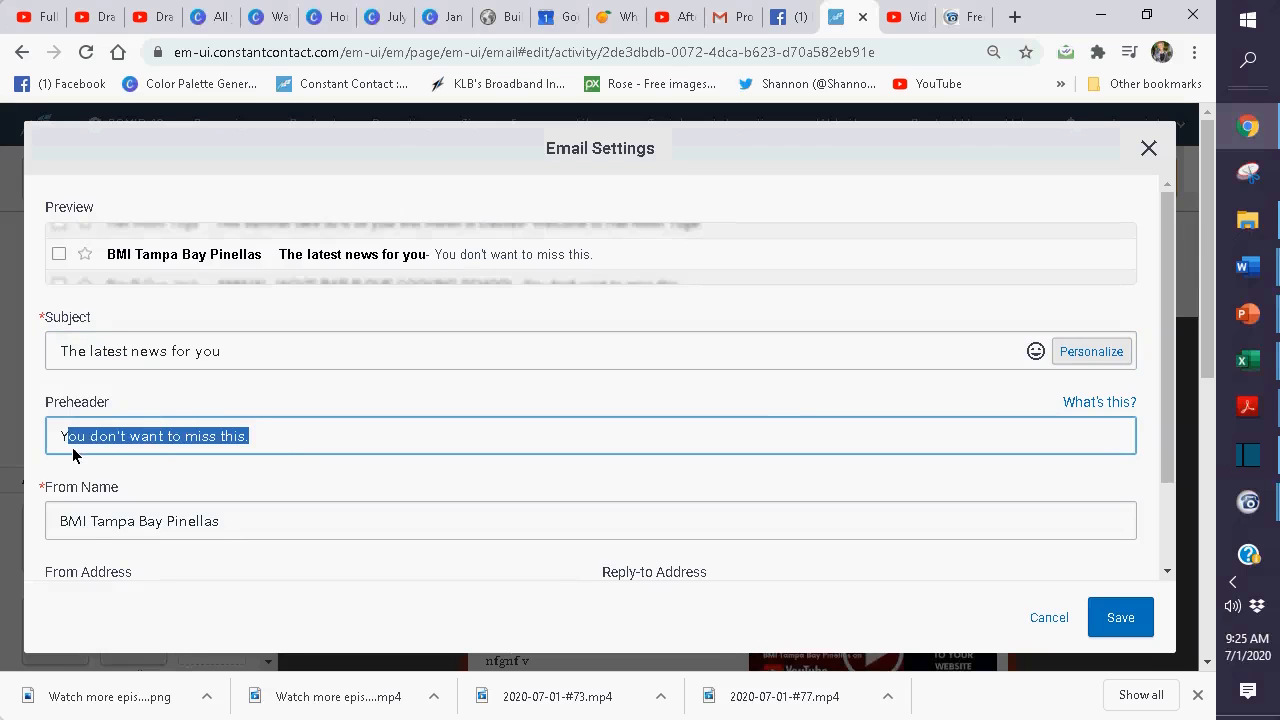
left_click(229, 364)
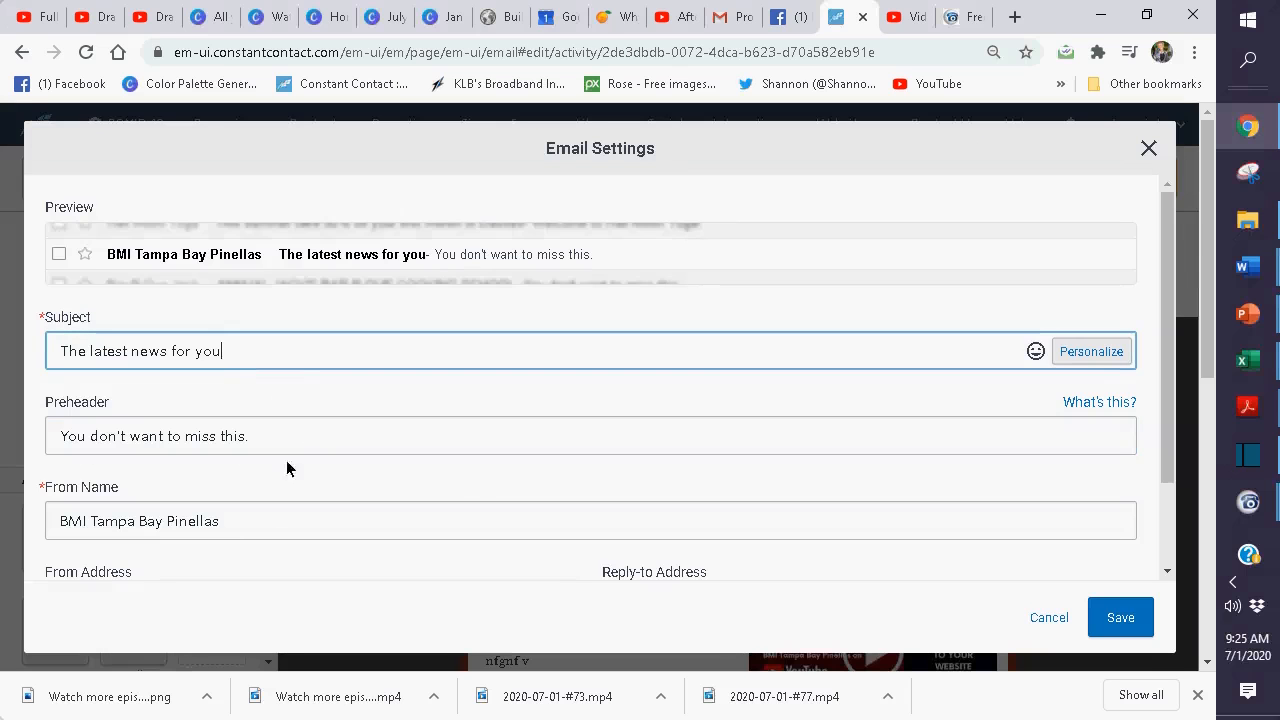
left_click(1037, 622)
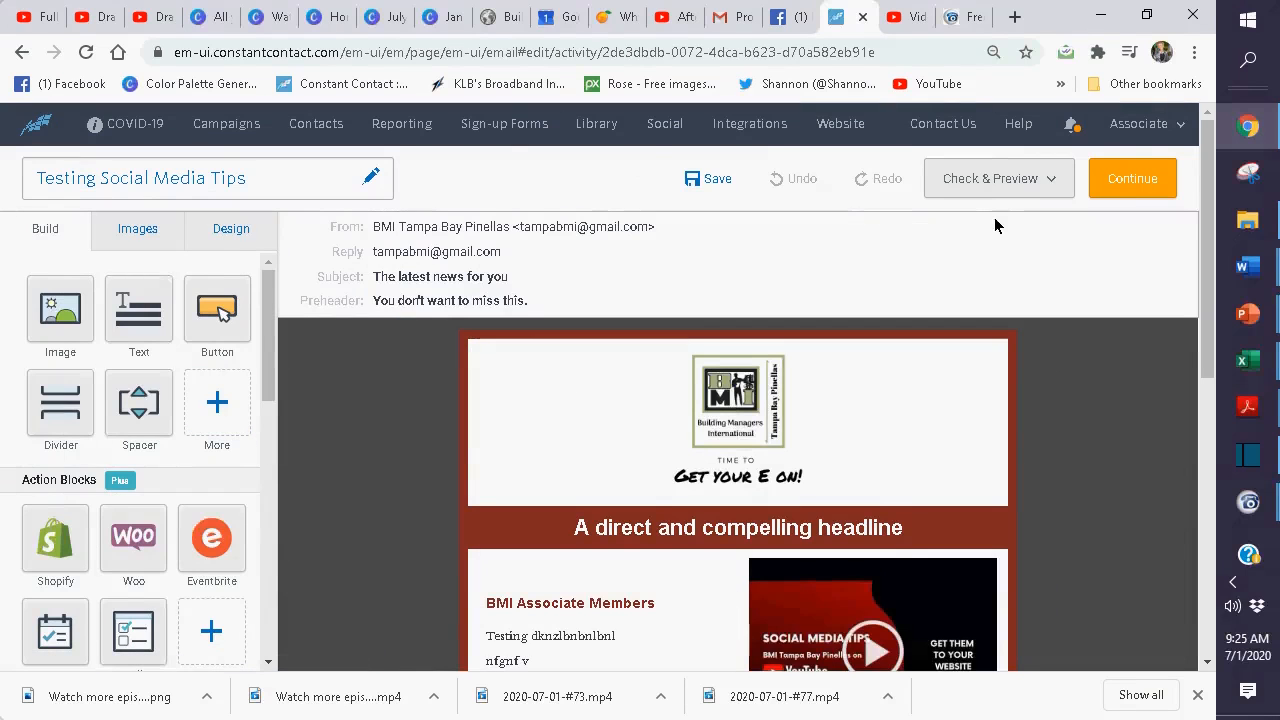
Copy the "Testing Social Media Tips" campaign from the campaign list and name the copy "Testing Social Media Tips2"
left_click(12, 55)
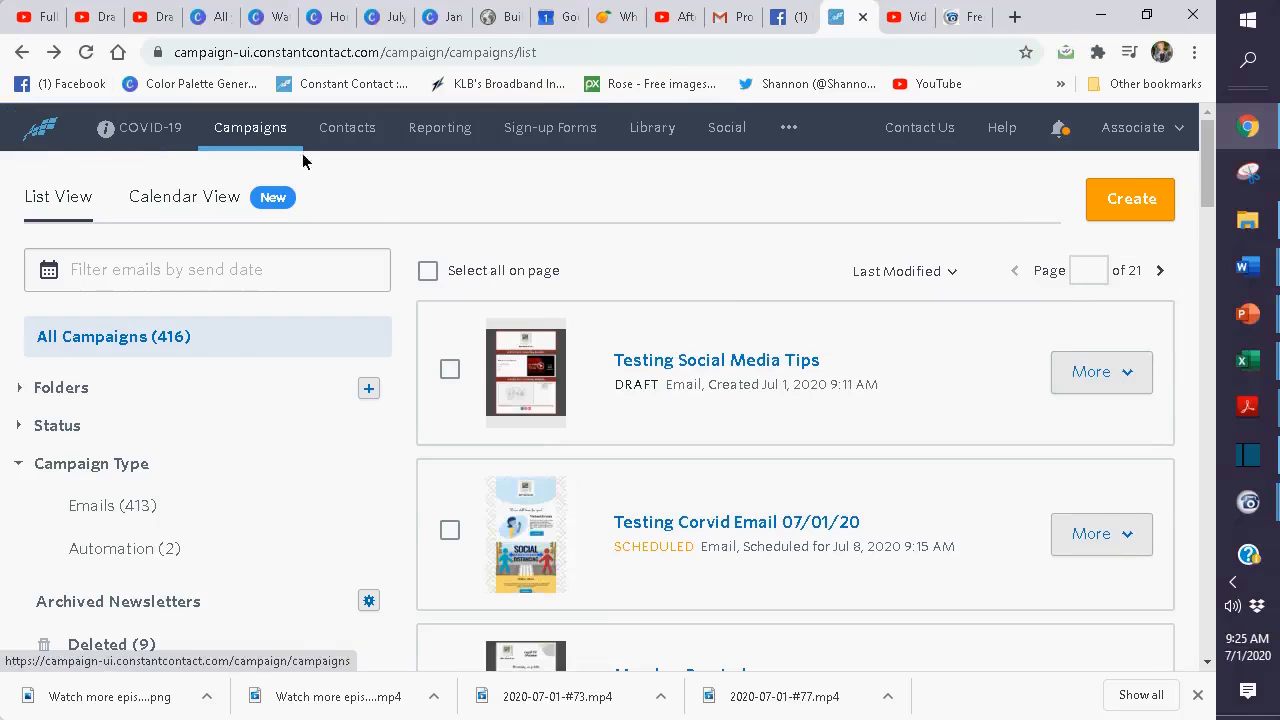
left_click(250, 130)
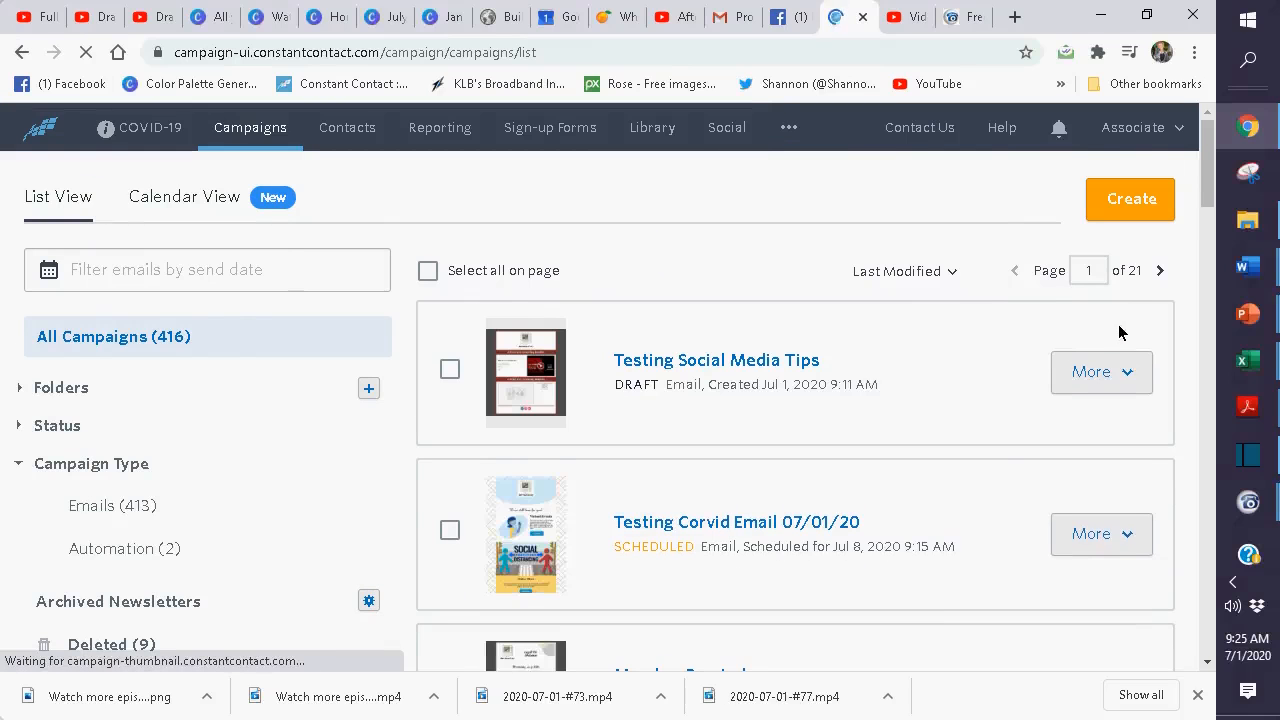
left_click(1120, 372)
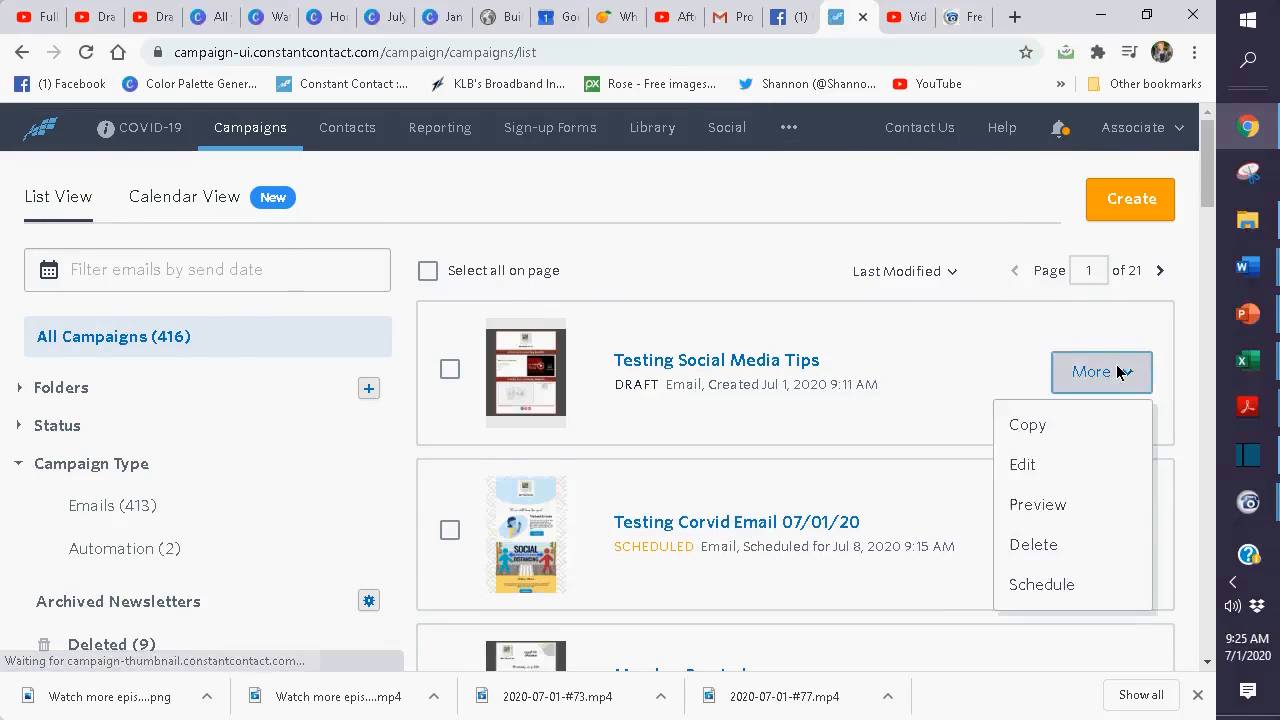
left_click(1035, 428)
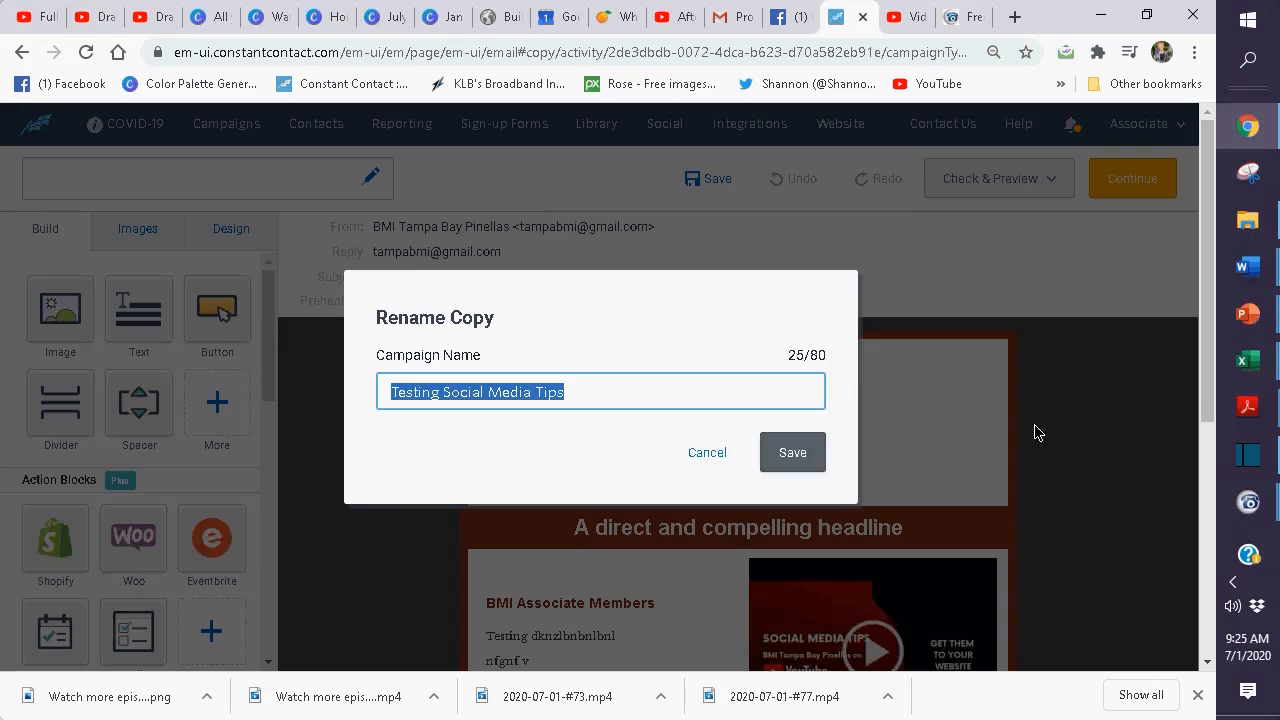
left_click(658, 403)
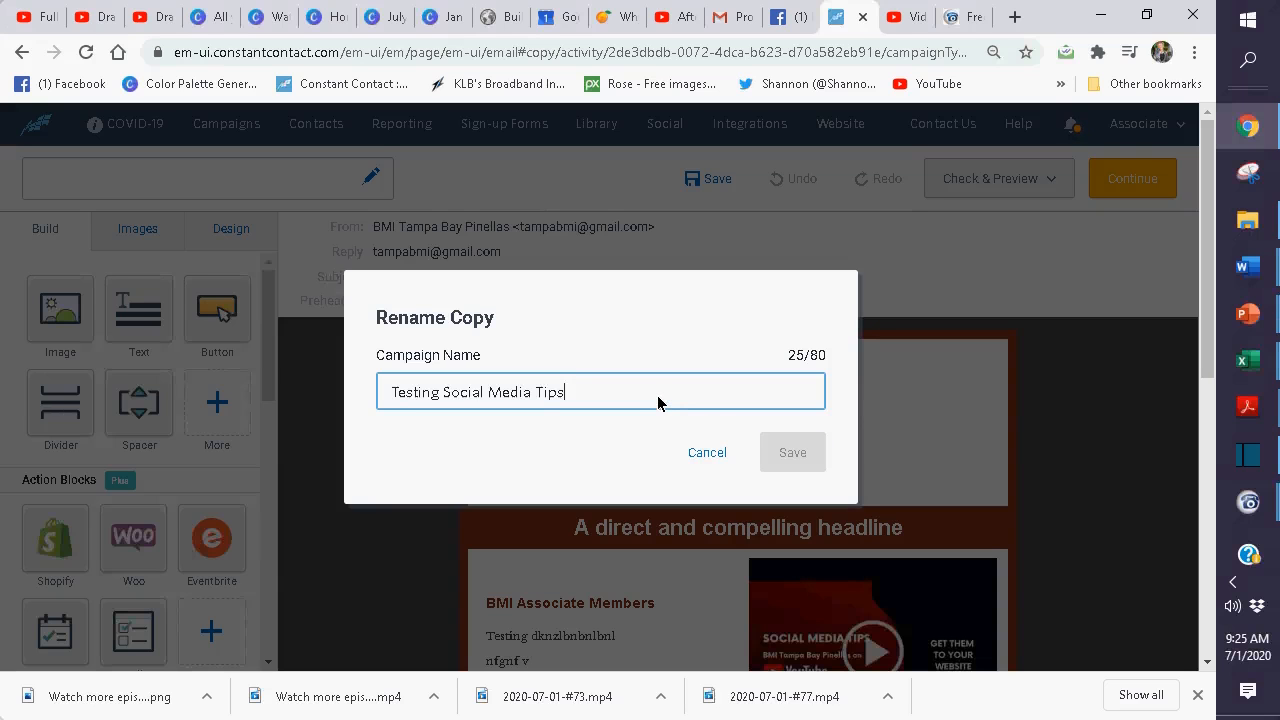
type("2")
left_click(785, 456)
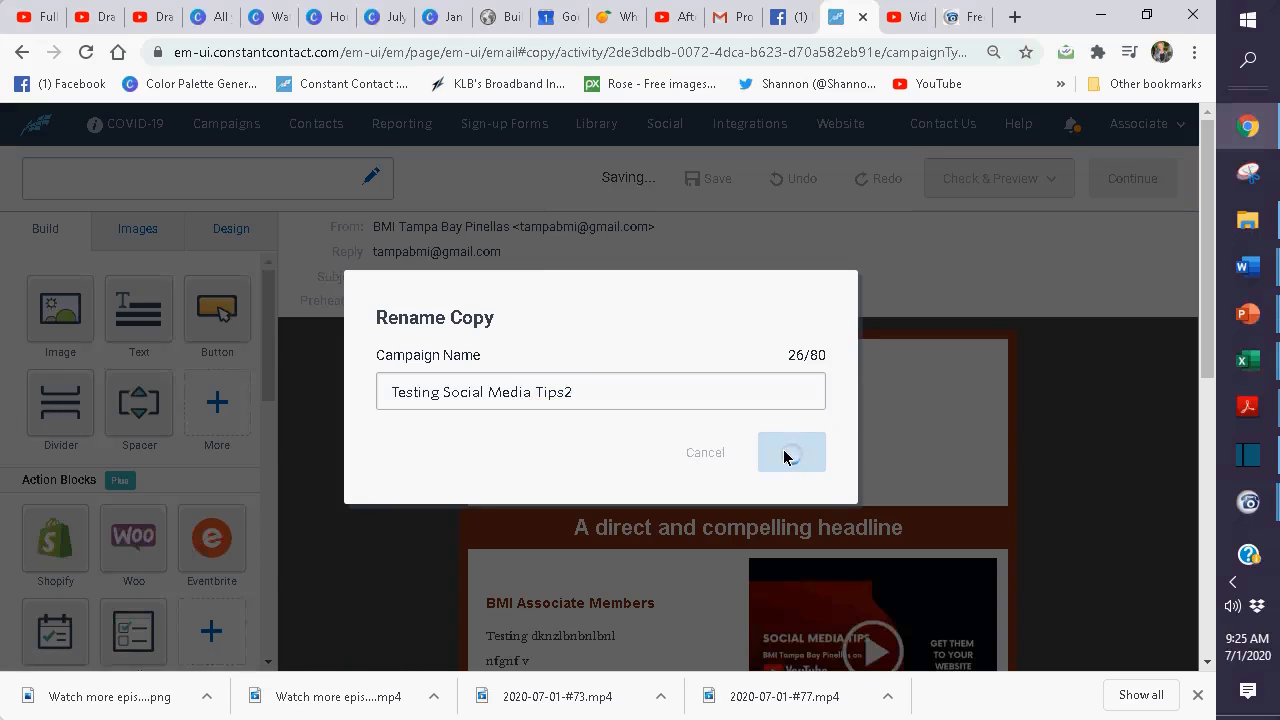
Examine the video block's URL and thumbnail in the copied email, cancel the video dialog, and look over the layout
scroll(783, 456, "down", 3)
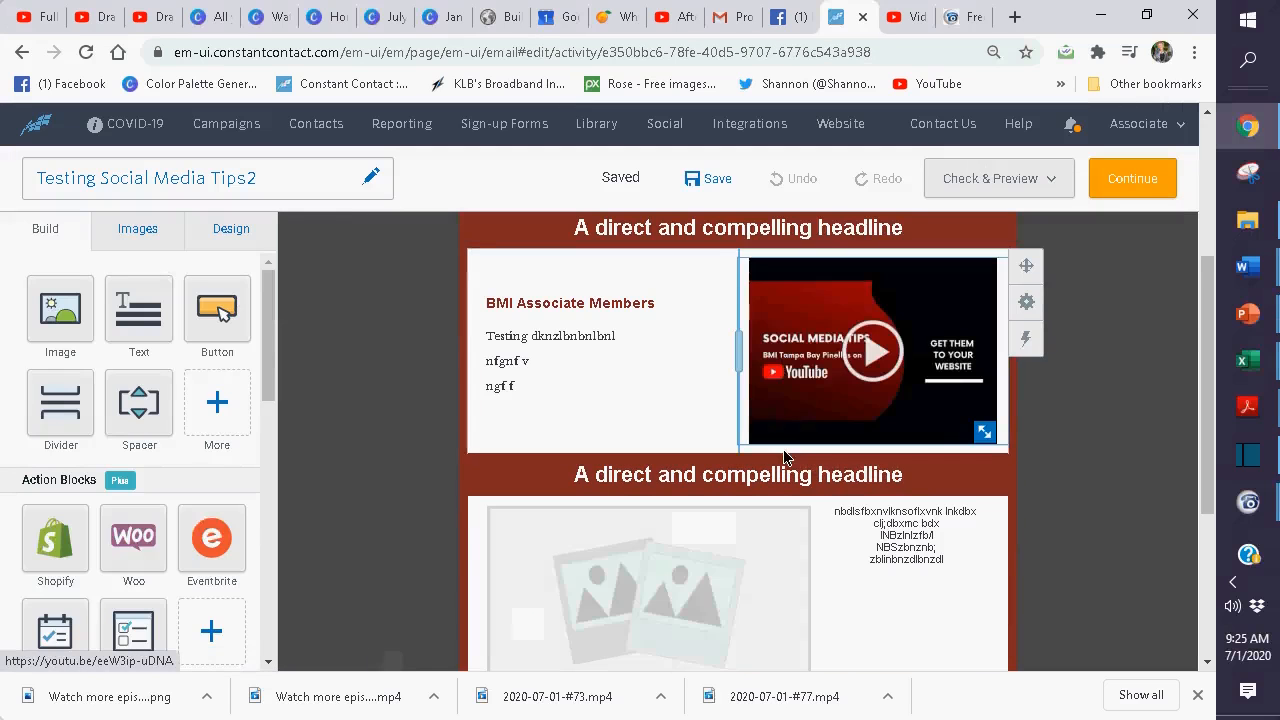
left_click(826, 358)
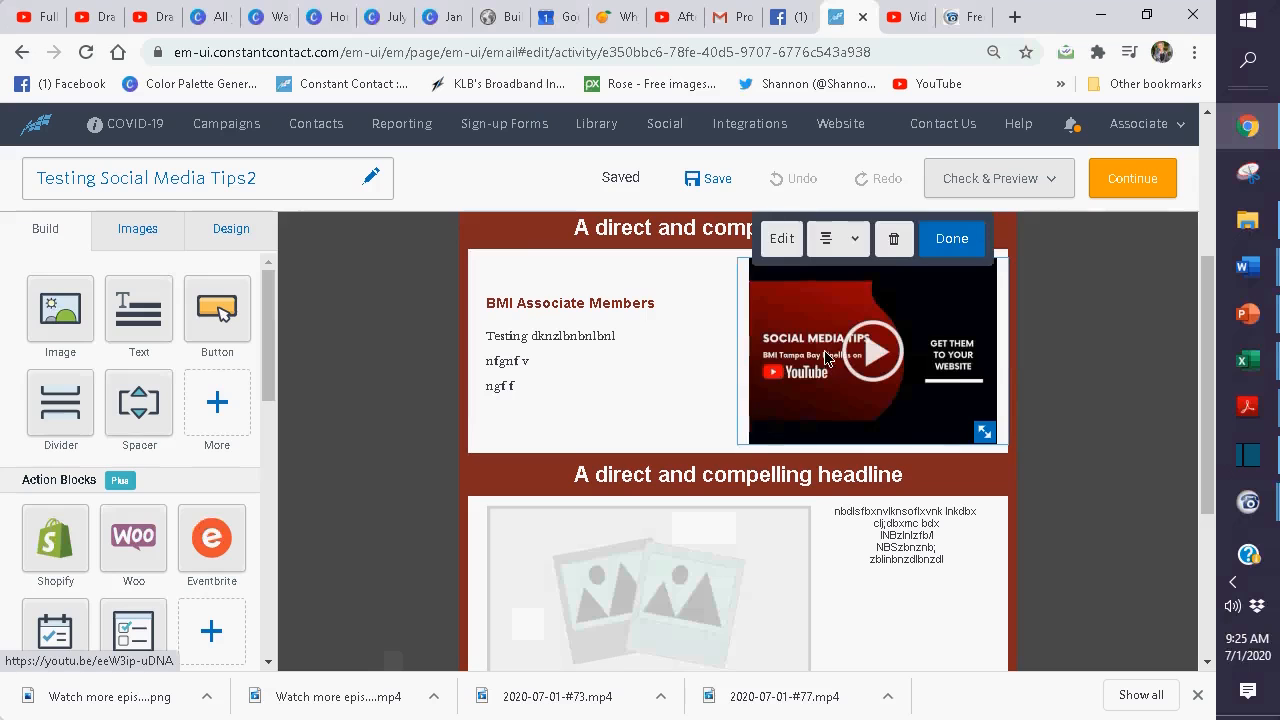
left_click(785, 241)
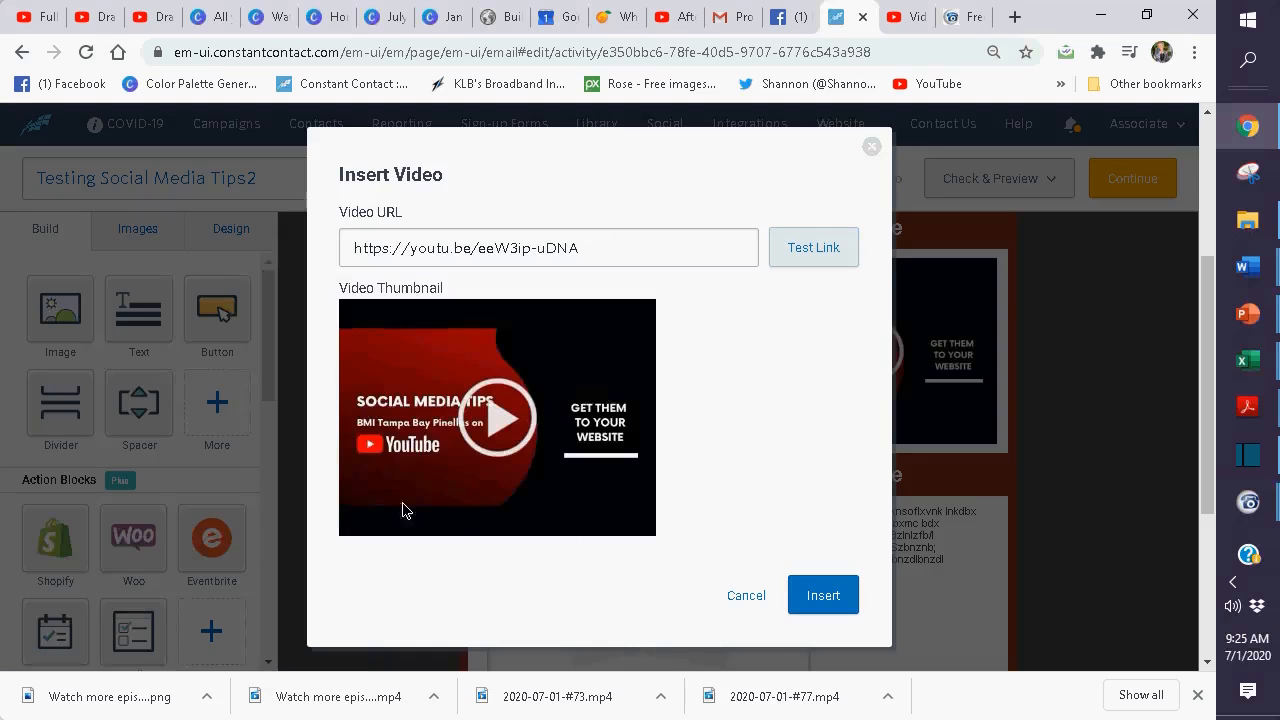
left_click(731, 594)
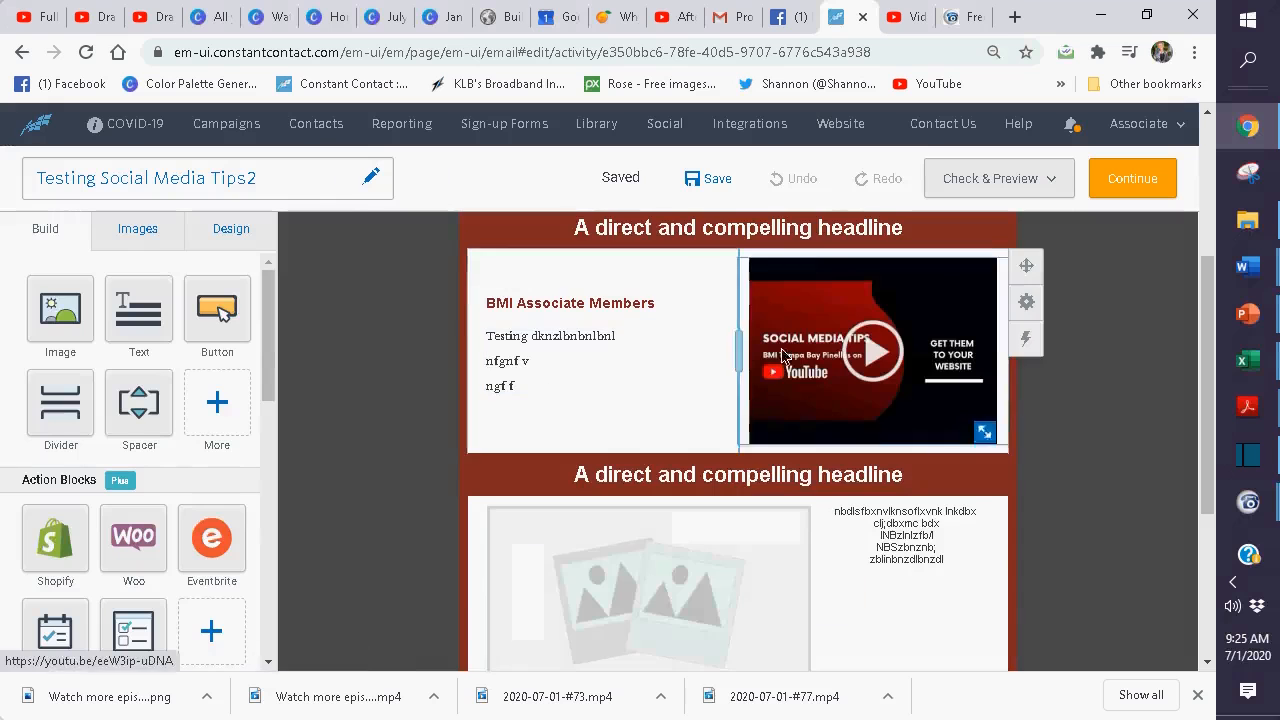
scroll(905, 478, "down", 3)
scroll(908, 482, "up", 4)
scroll(907, 478, "up", 2)
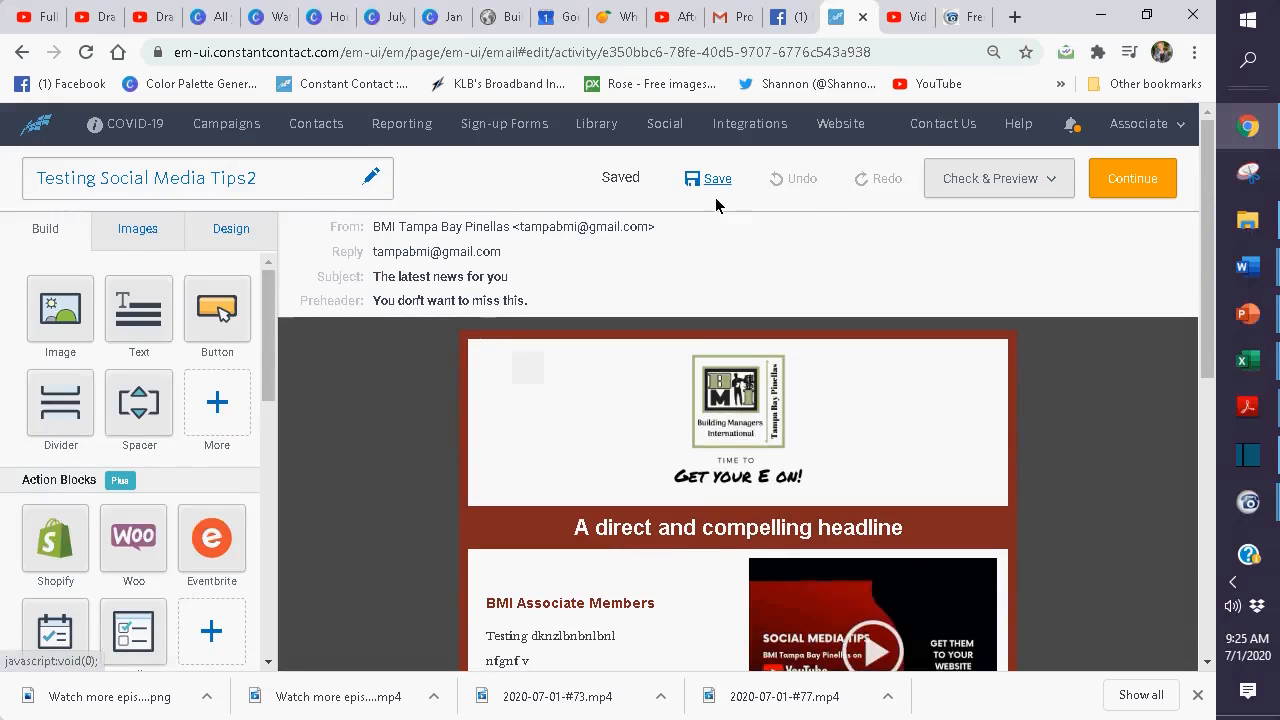